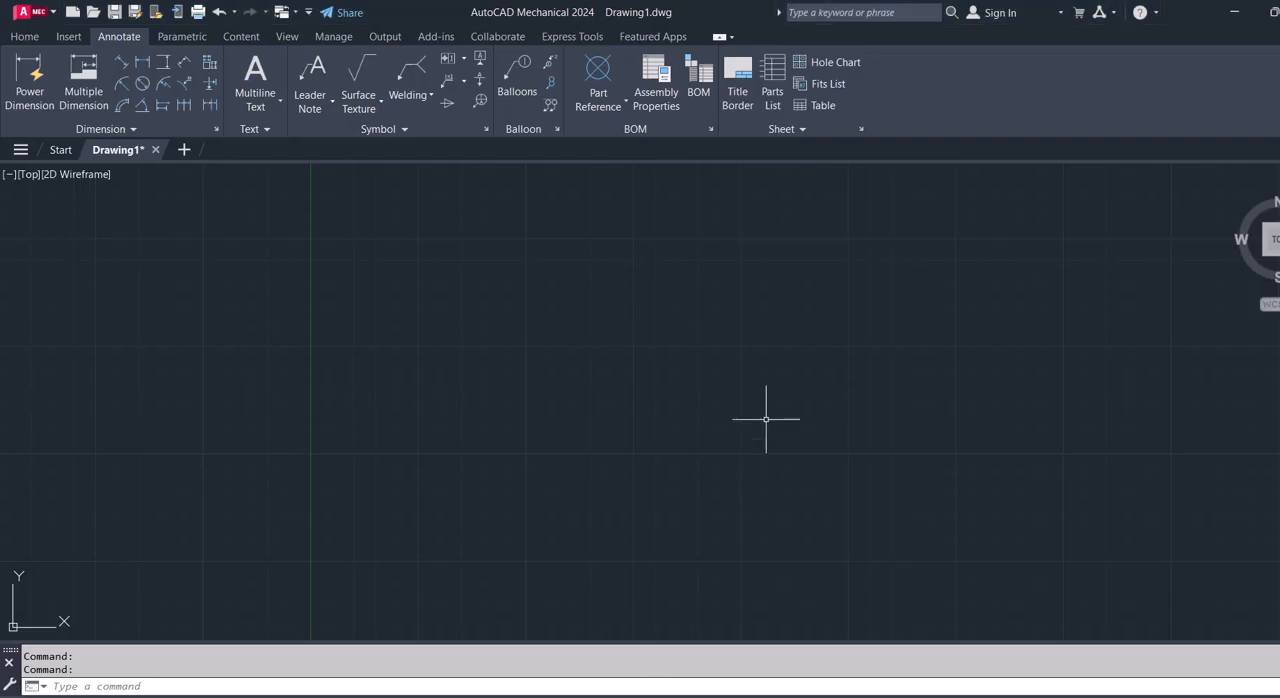
- Draw a long horizontal centerline across the lower part of the drawing area
click(25, 36)
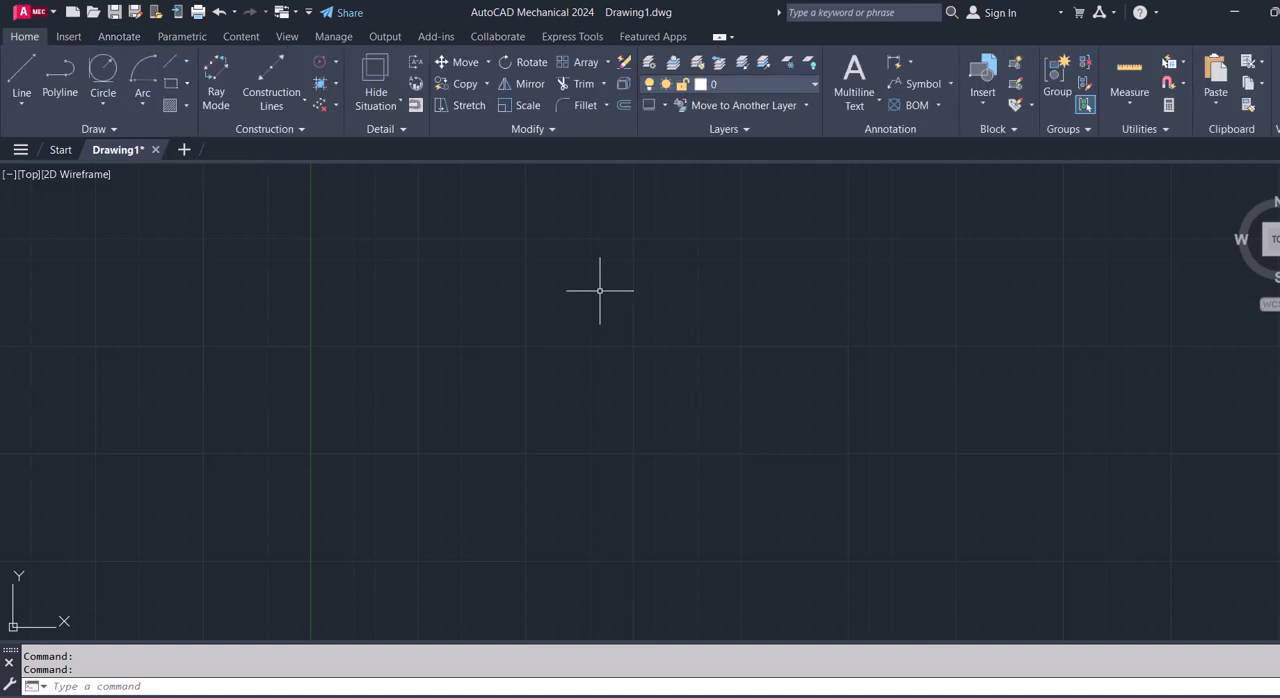
click(172, 66)
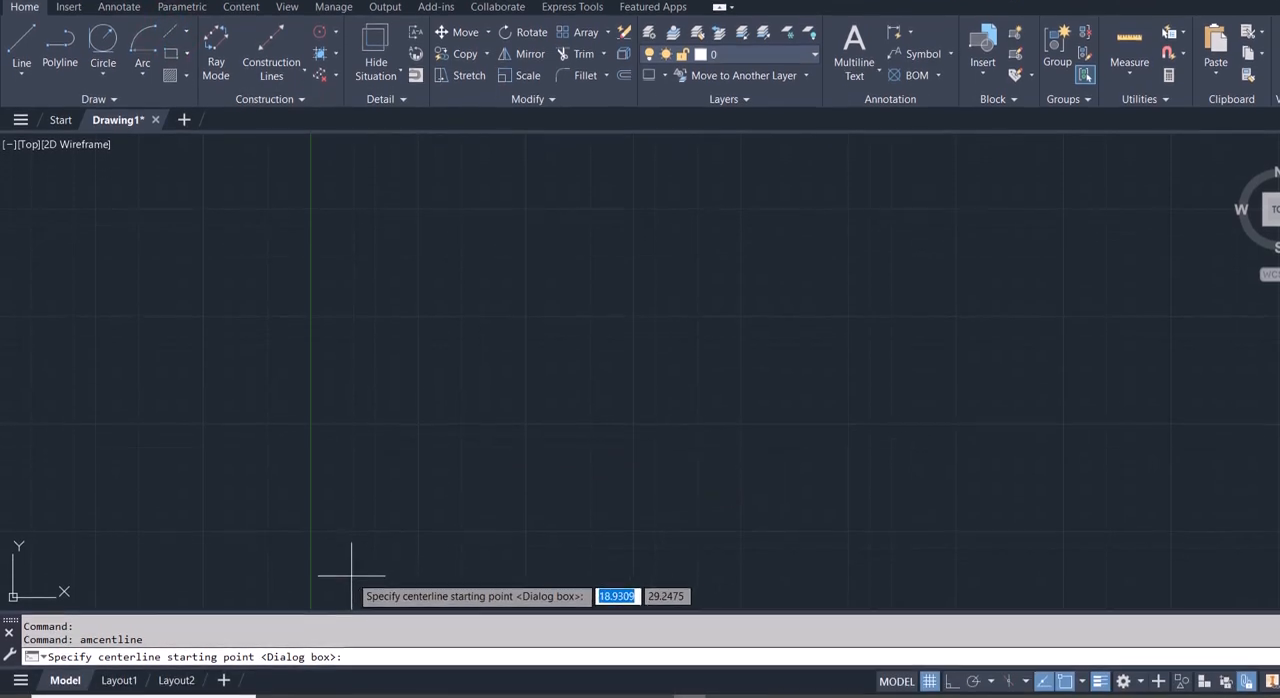
click(351, 606)
click(1139, 561)
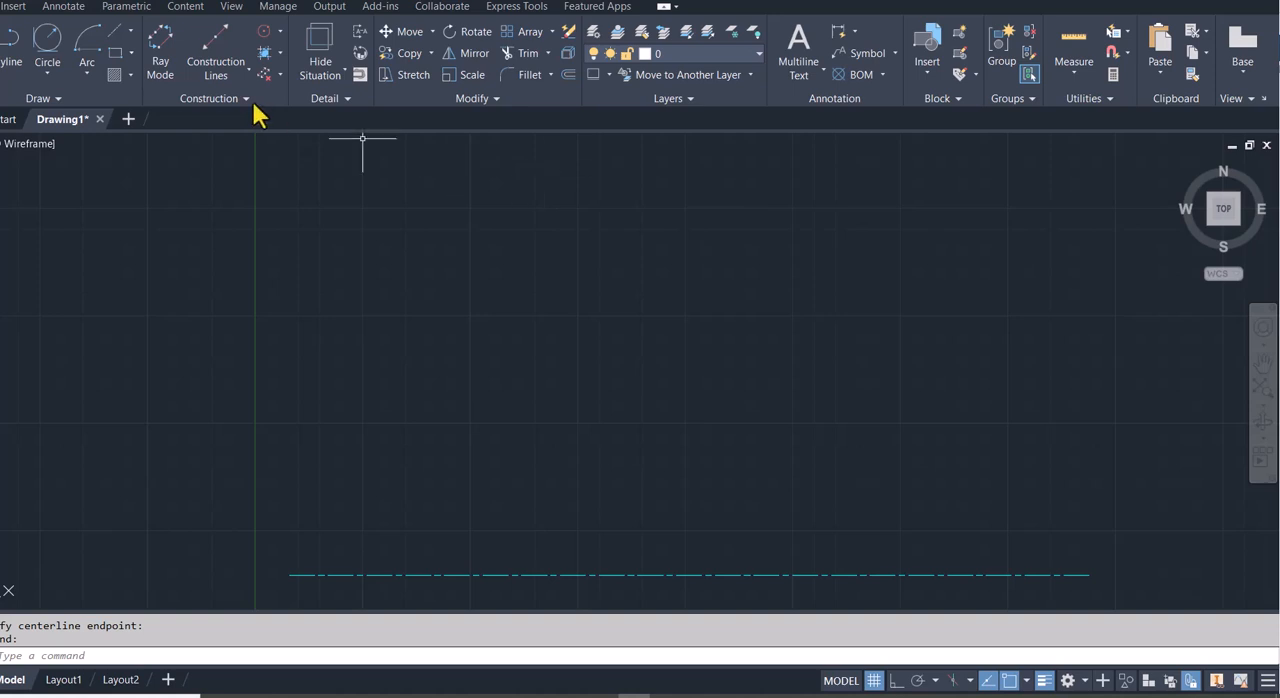
- Make AM_7 the current layer and draw a vertical line 180 units upward from the horizontal centerline's midpoint with Ortho on
click(672, 86)
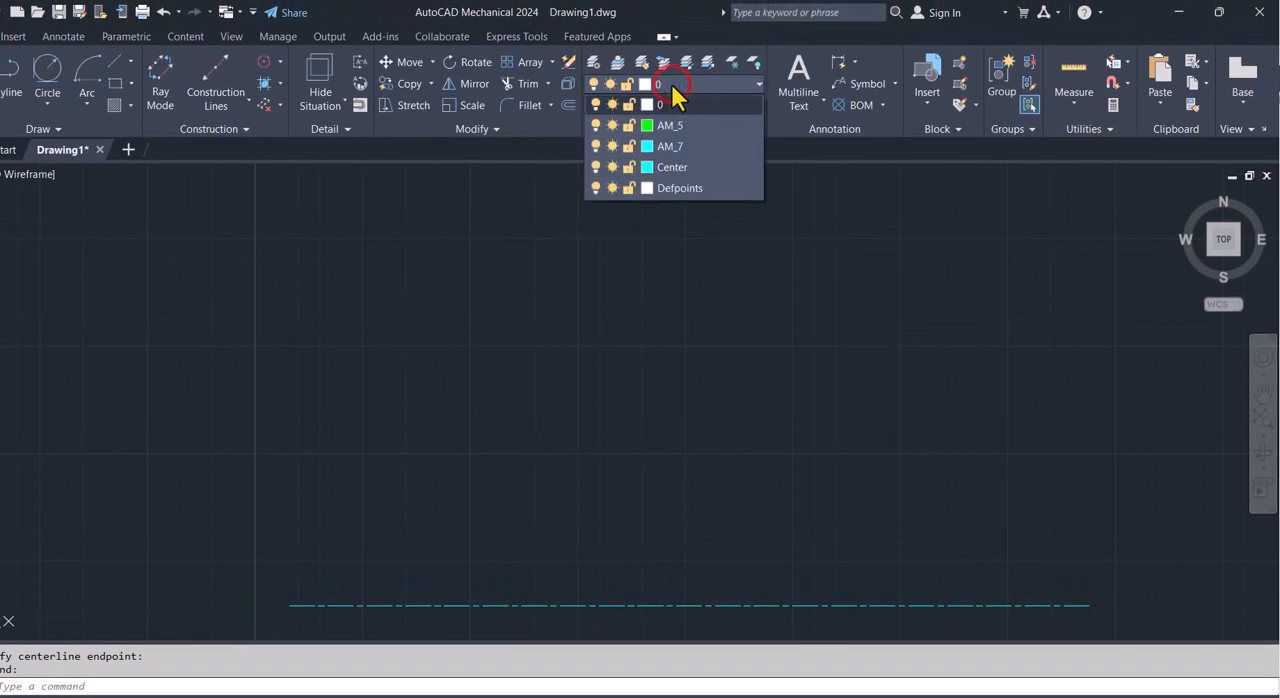
click(699, 148)
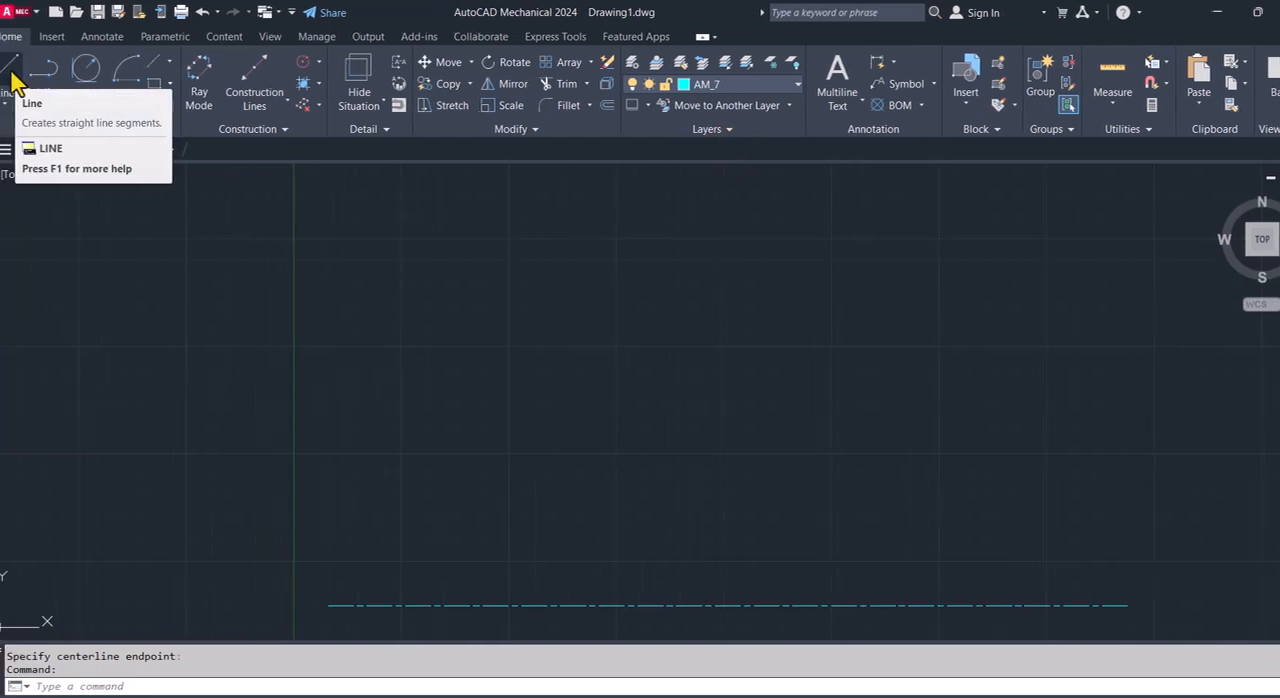
click(27, 72)
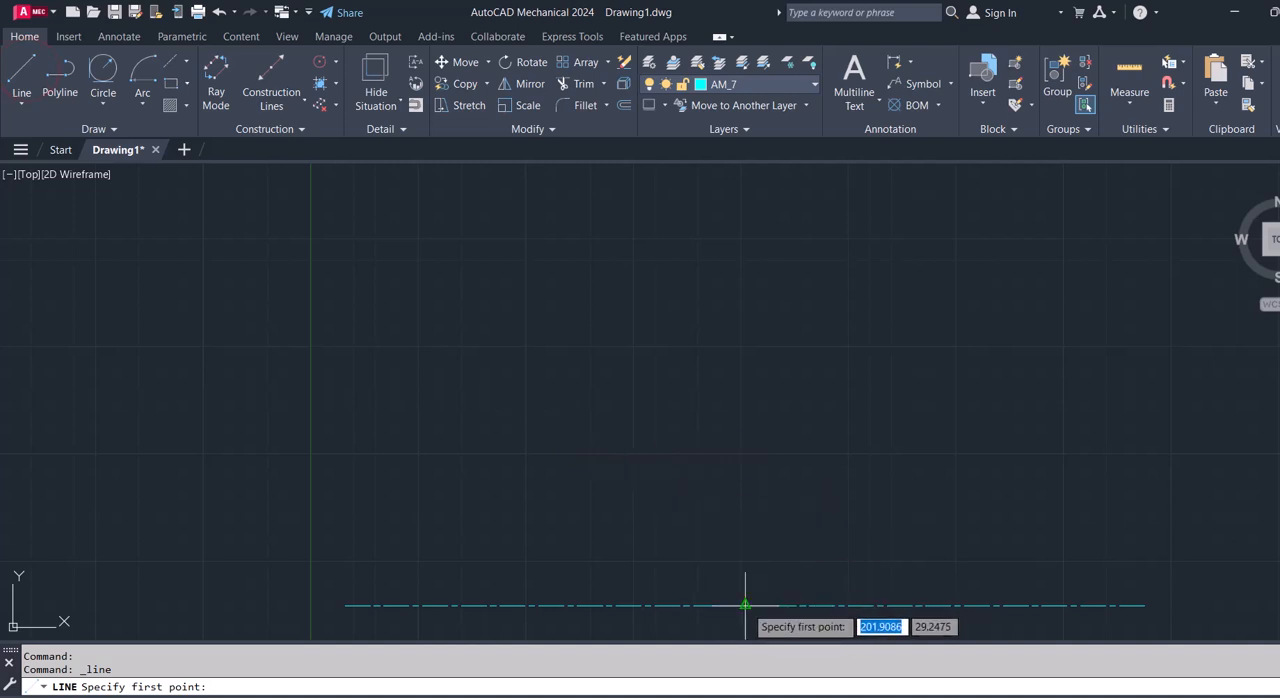
click(745, 605)
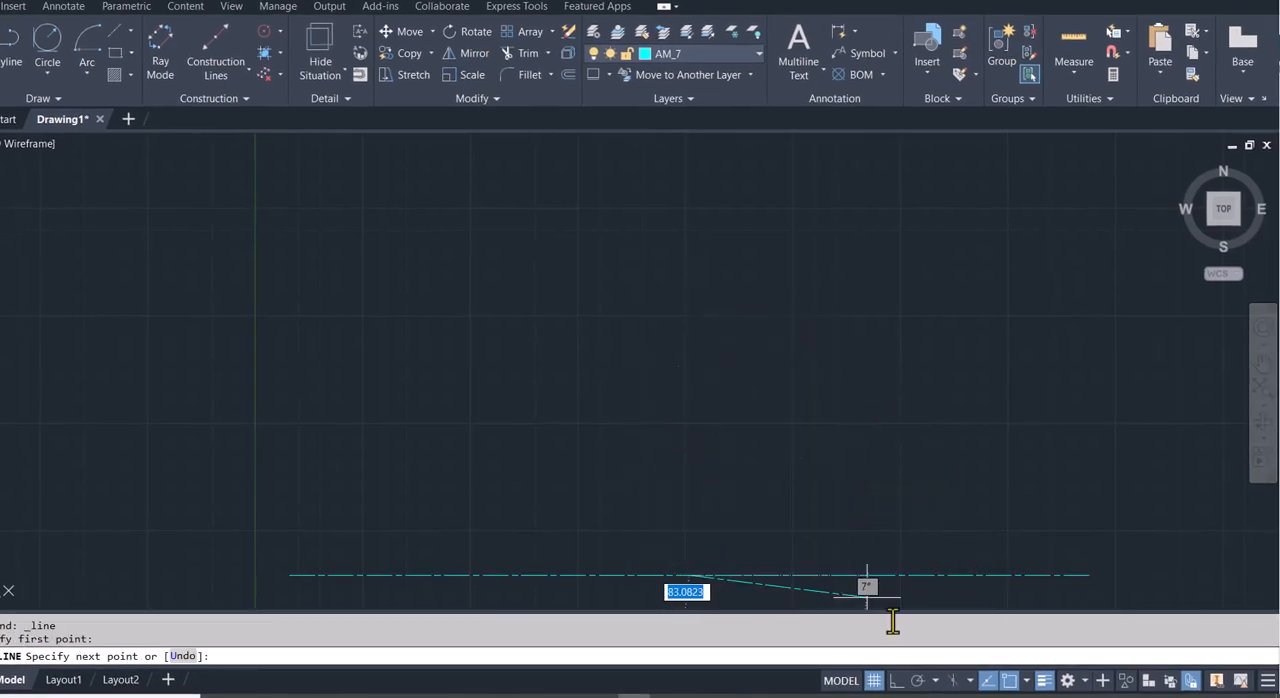
click(897, 681)
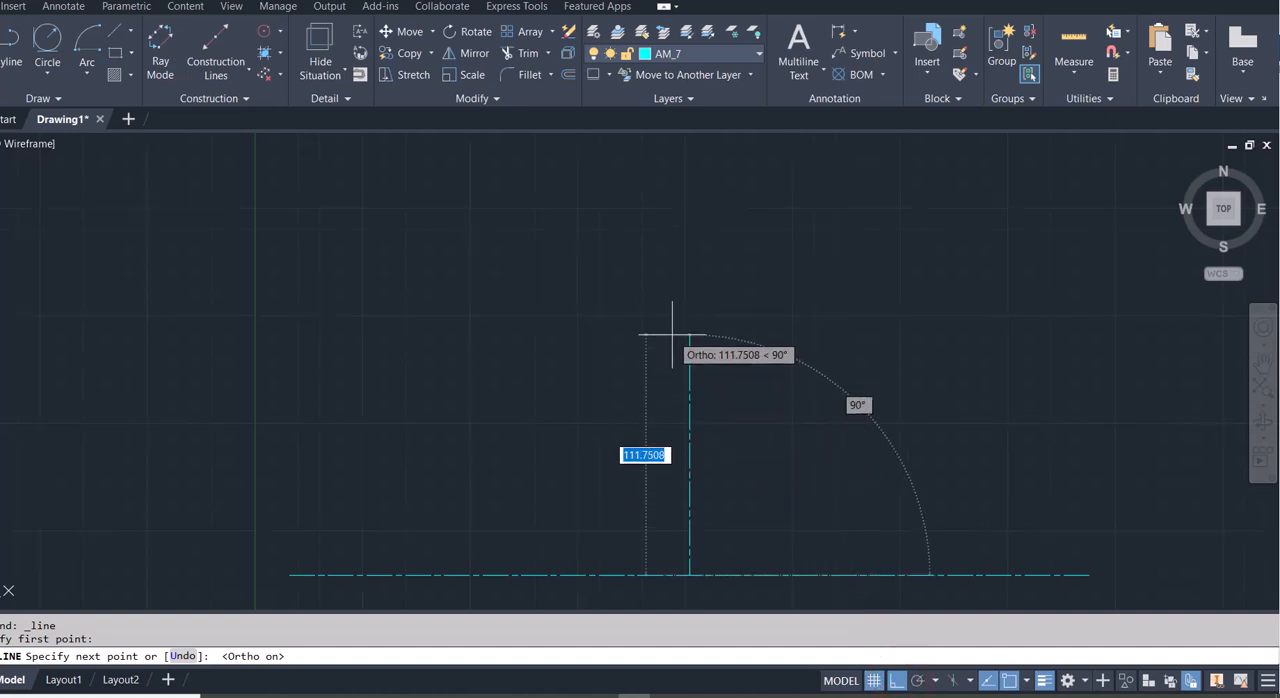
text(1)
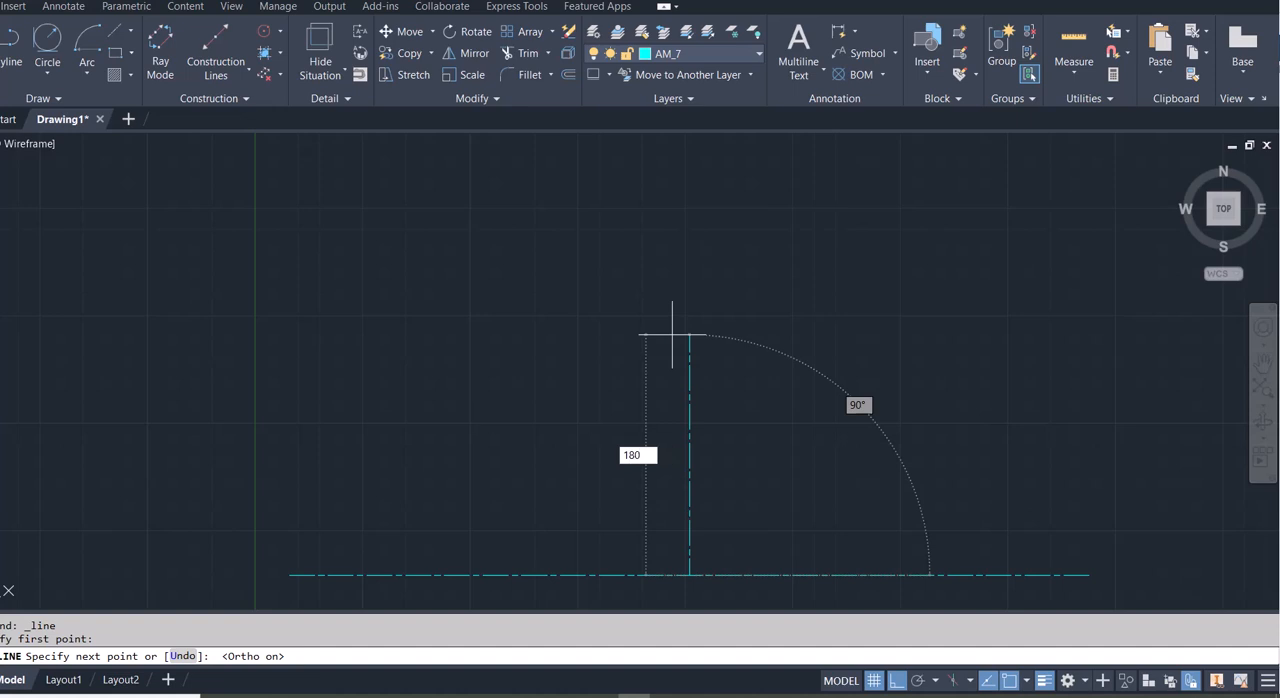
text(80)
key(Return)
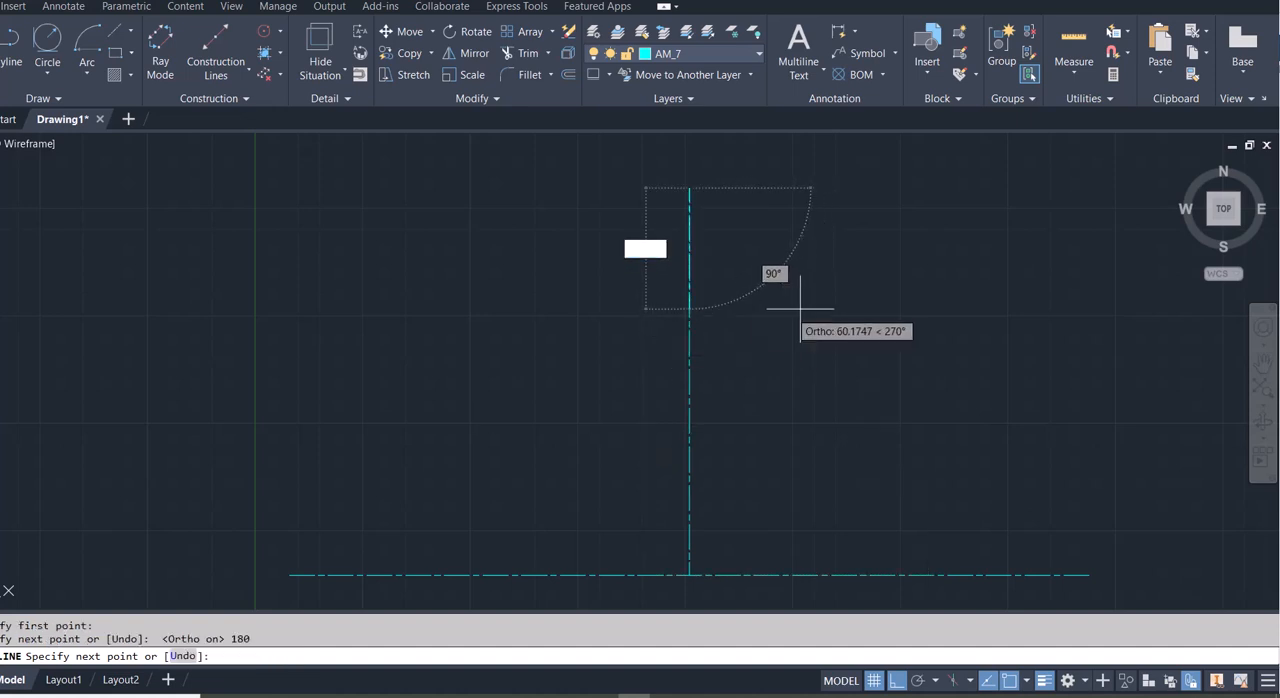
key(Escape)
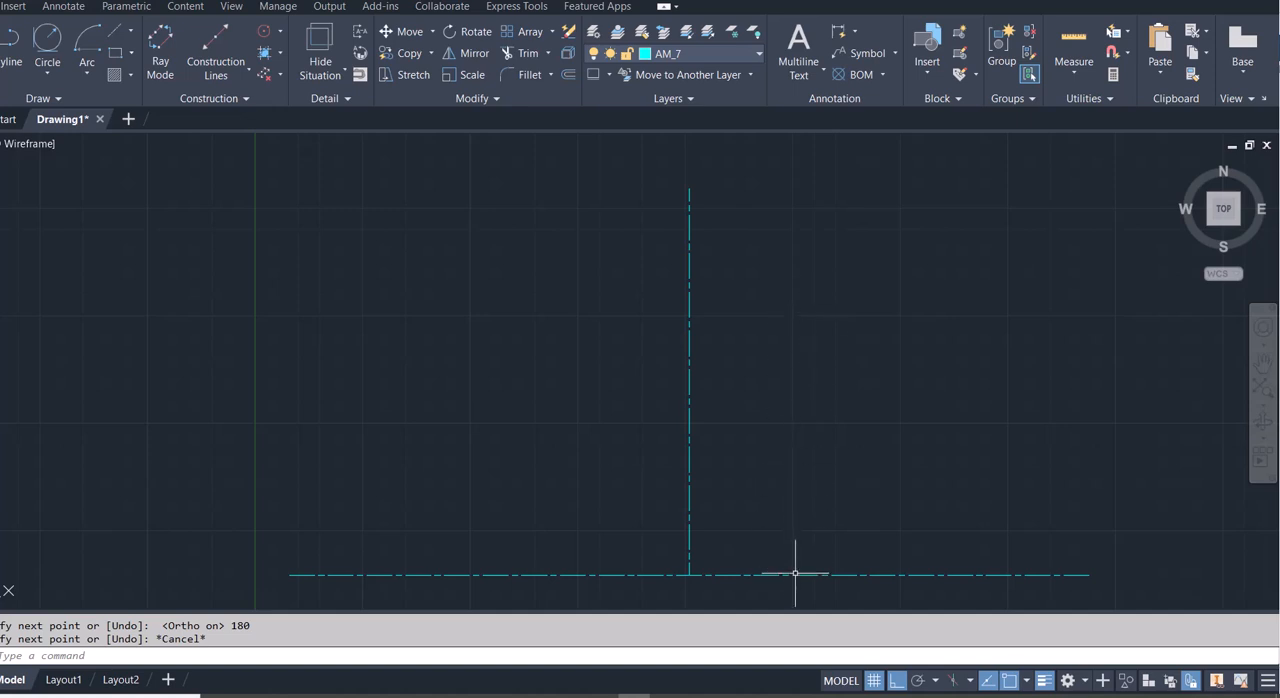
- Copy the horizontal centerline from its midpoint to the upper end of the vertical line
click(795, 574)
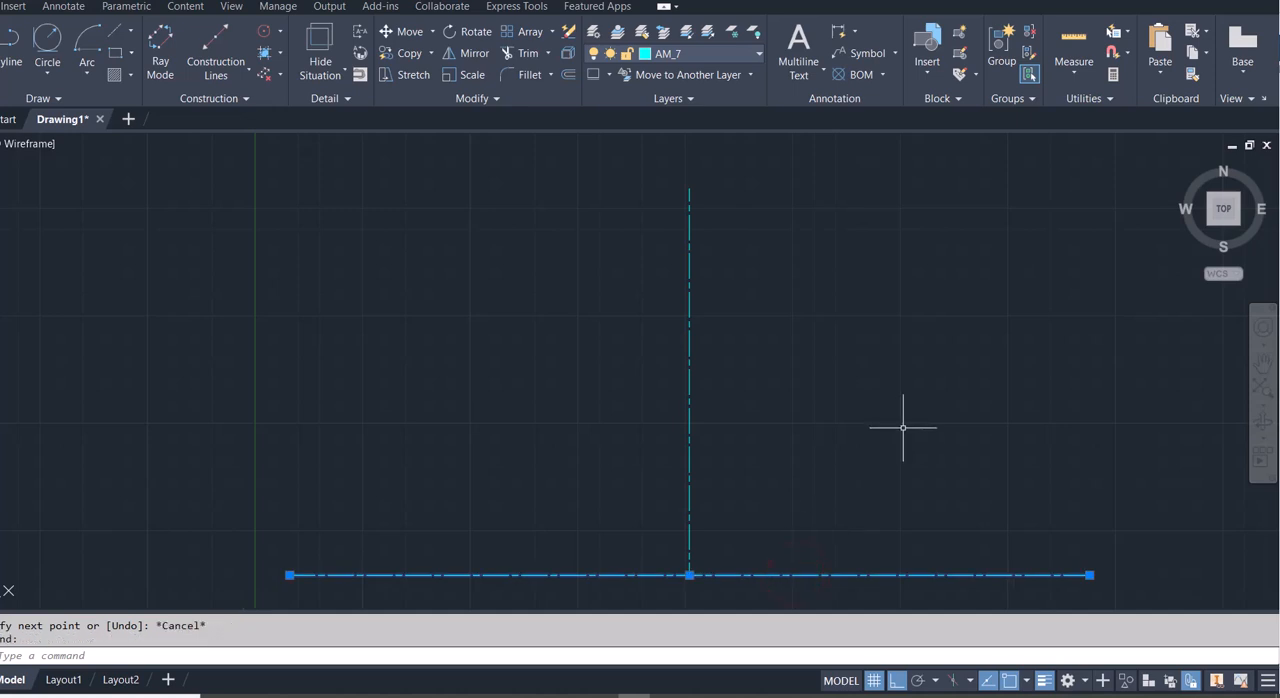
text(co)
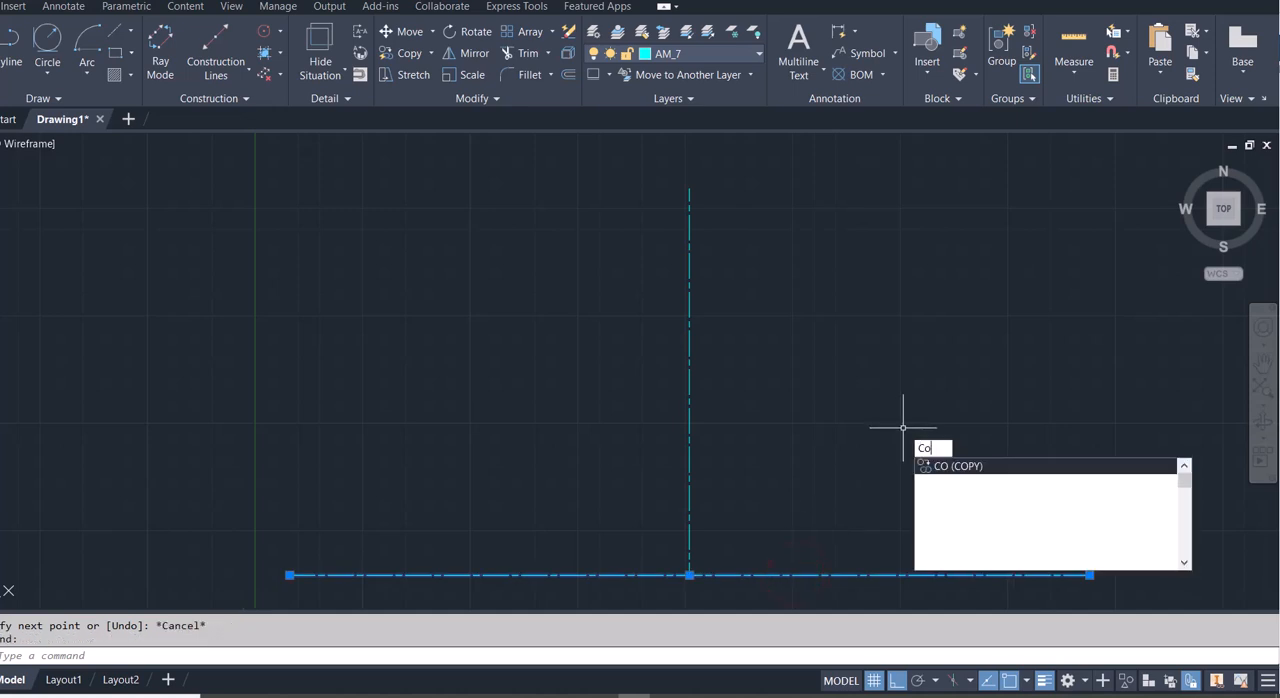
key(Return)
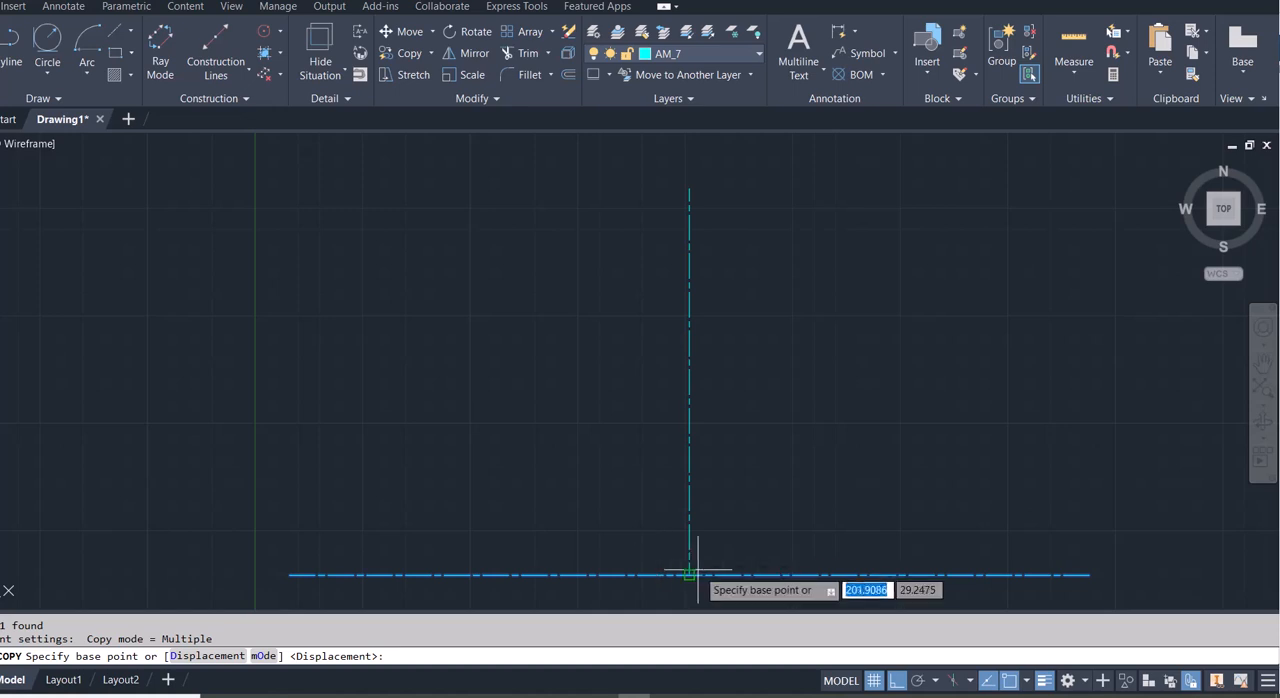
click(689, 575)
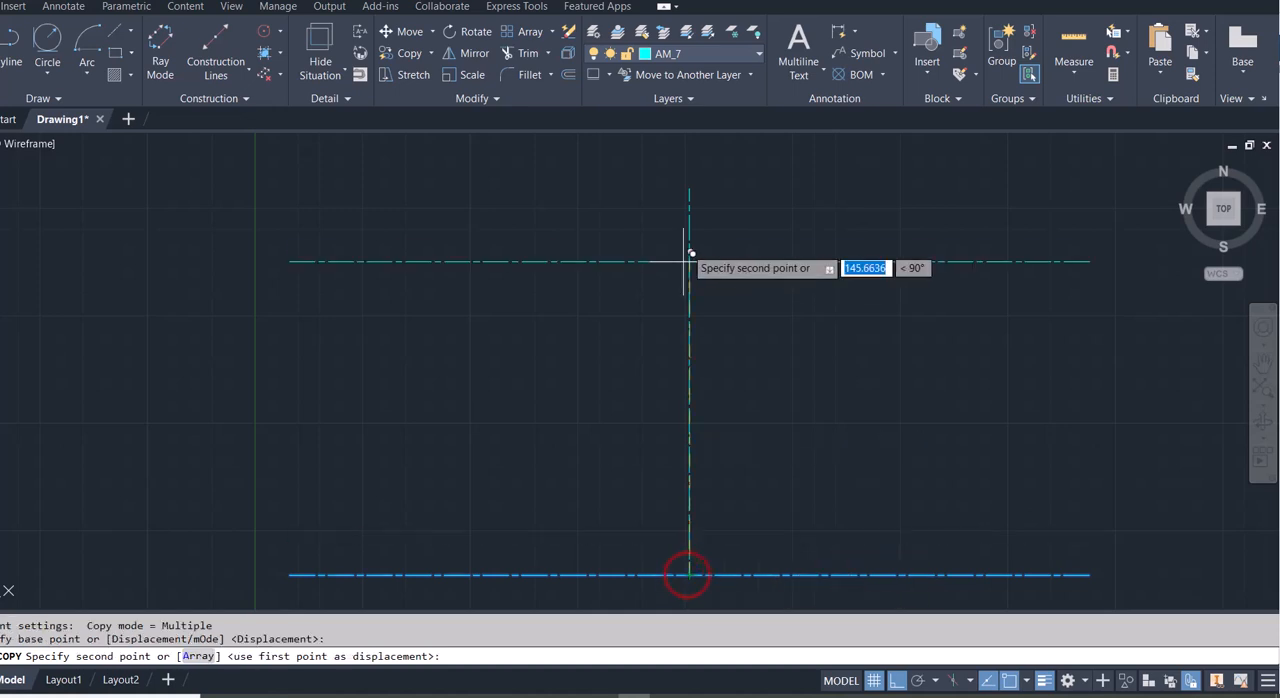
click(696, 180)
key(Escape)
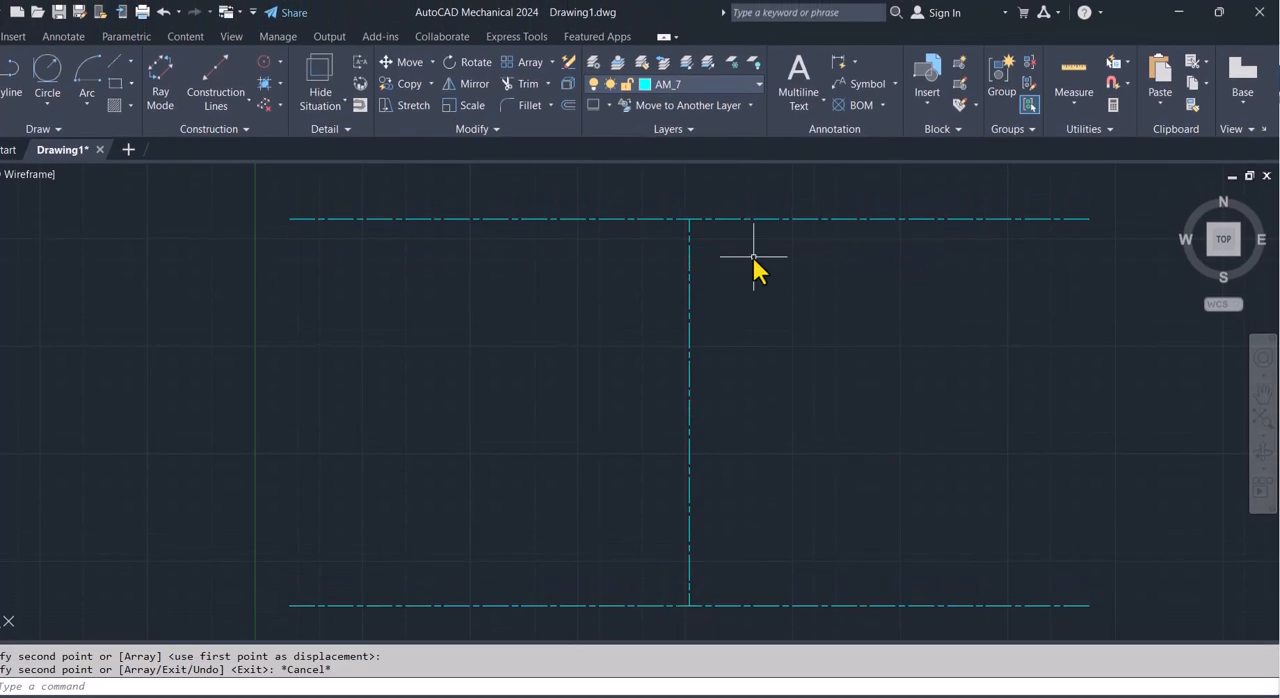
- Switch to layer 0 and draw a circle of diameter 45 centred where the upper centerline meets the vertical line
click(1073, 80)
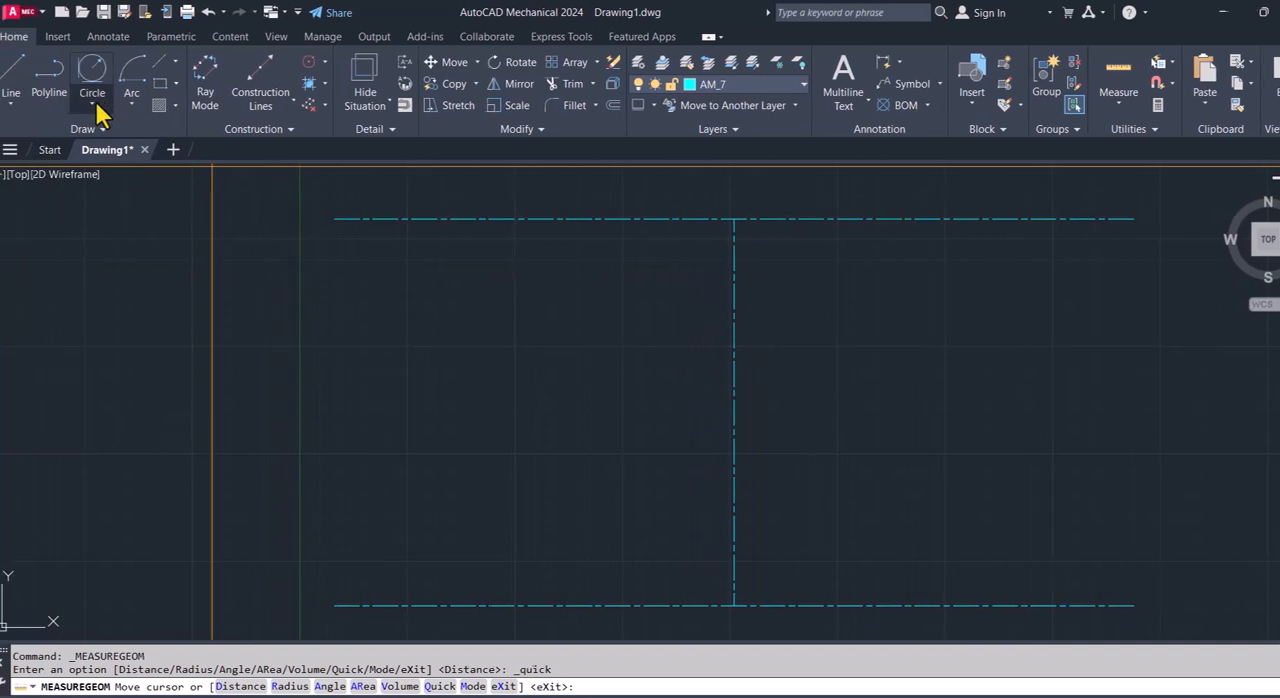
click(93, 101)
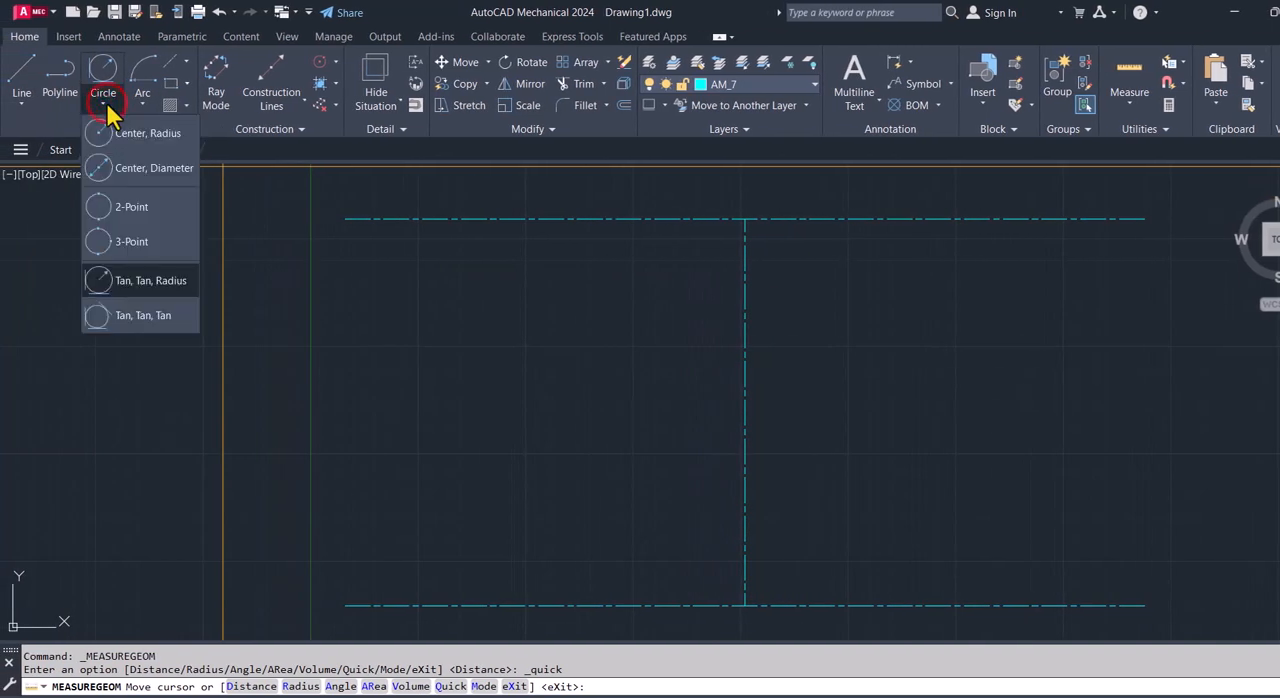
click(140, 168)
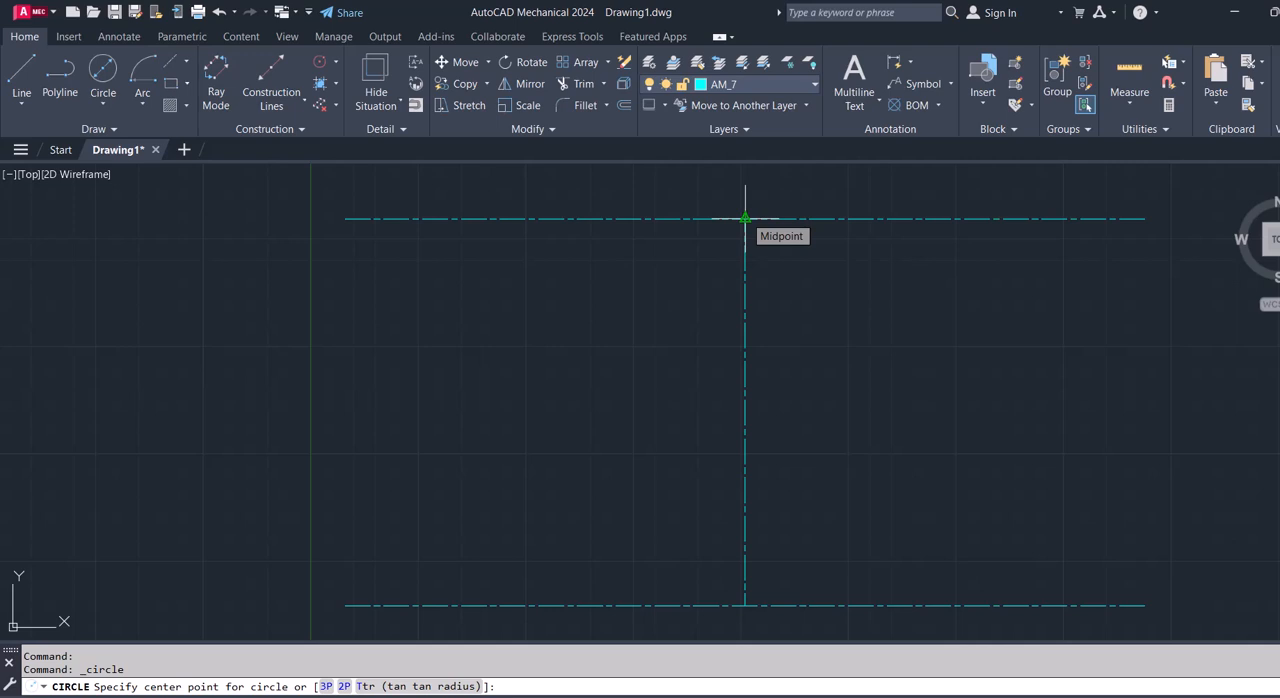
click(750, 88)
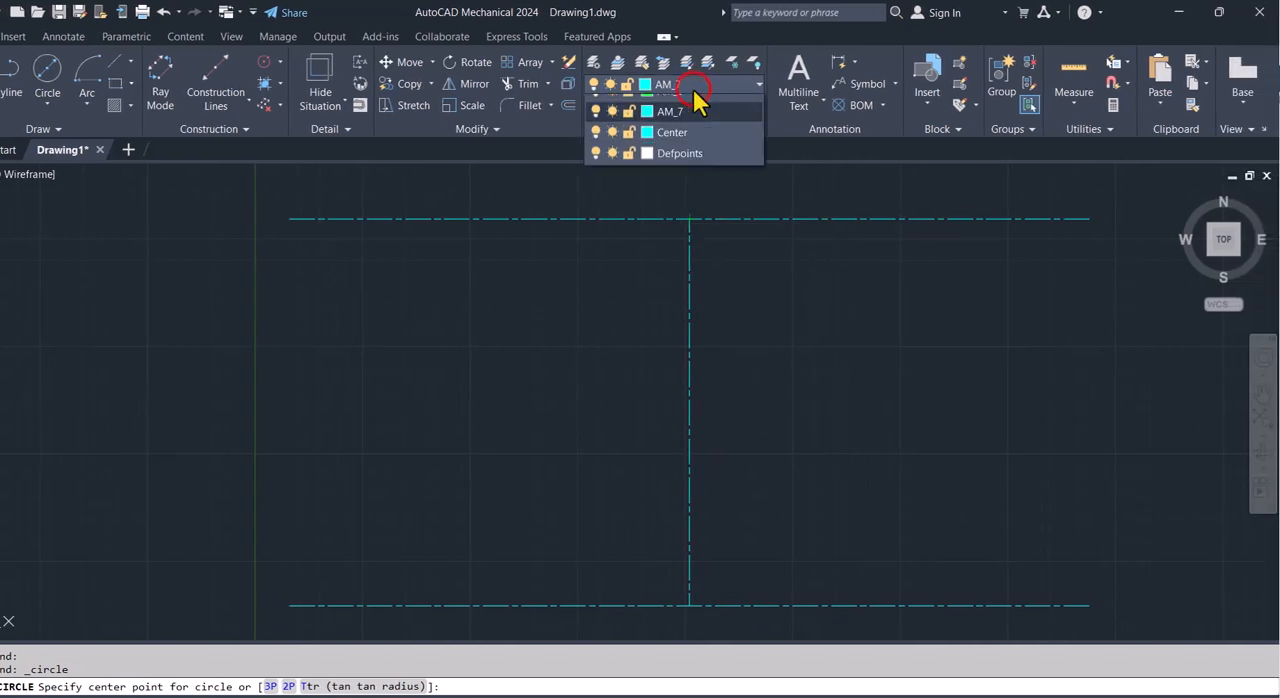
click(690, 97)
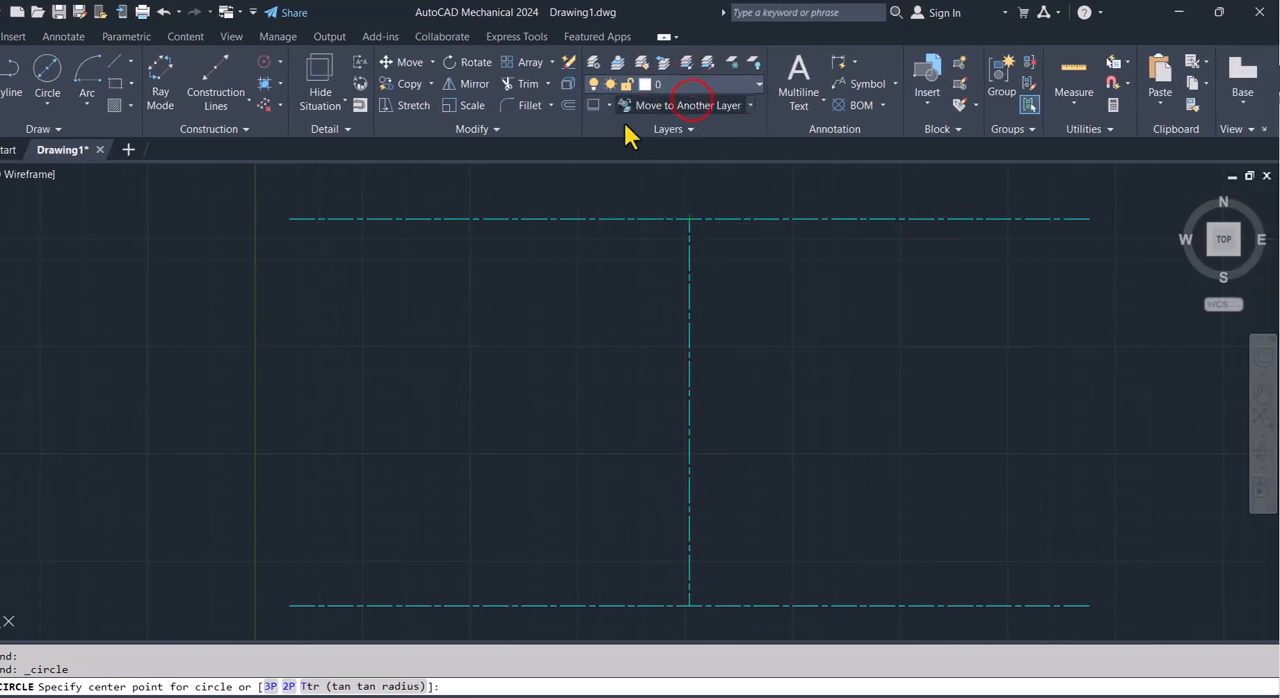
click(689, 218)
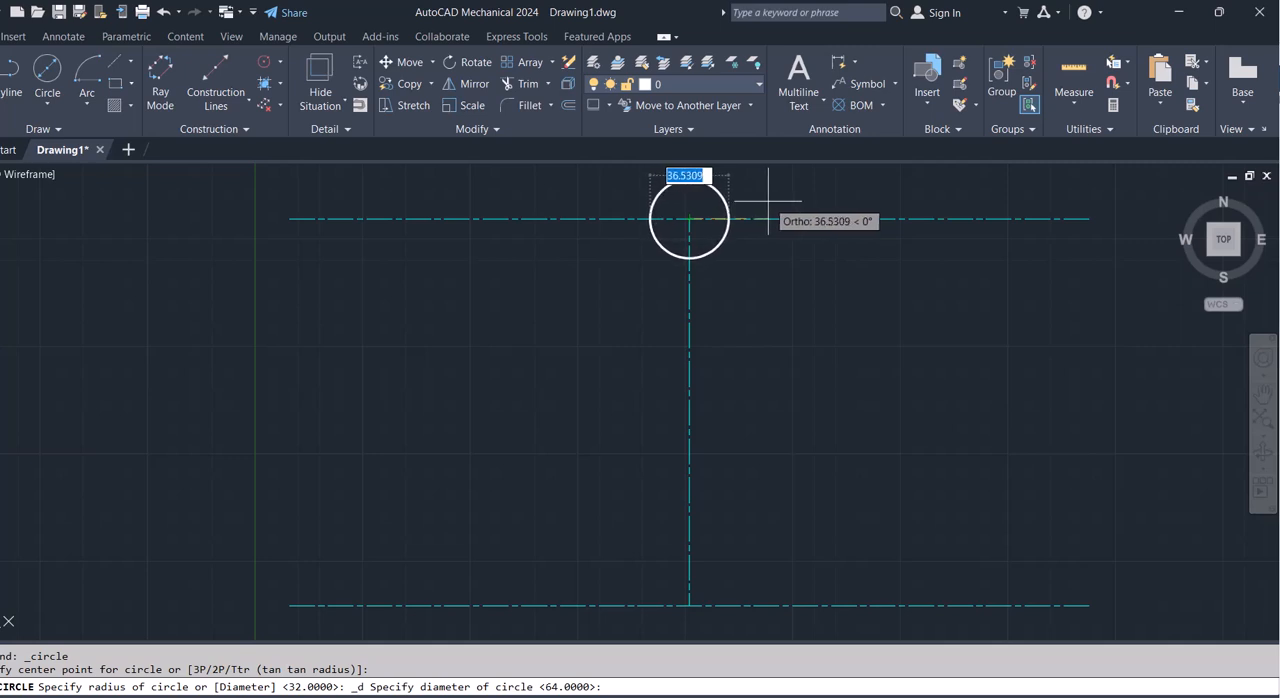
text(45)
key(Return)
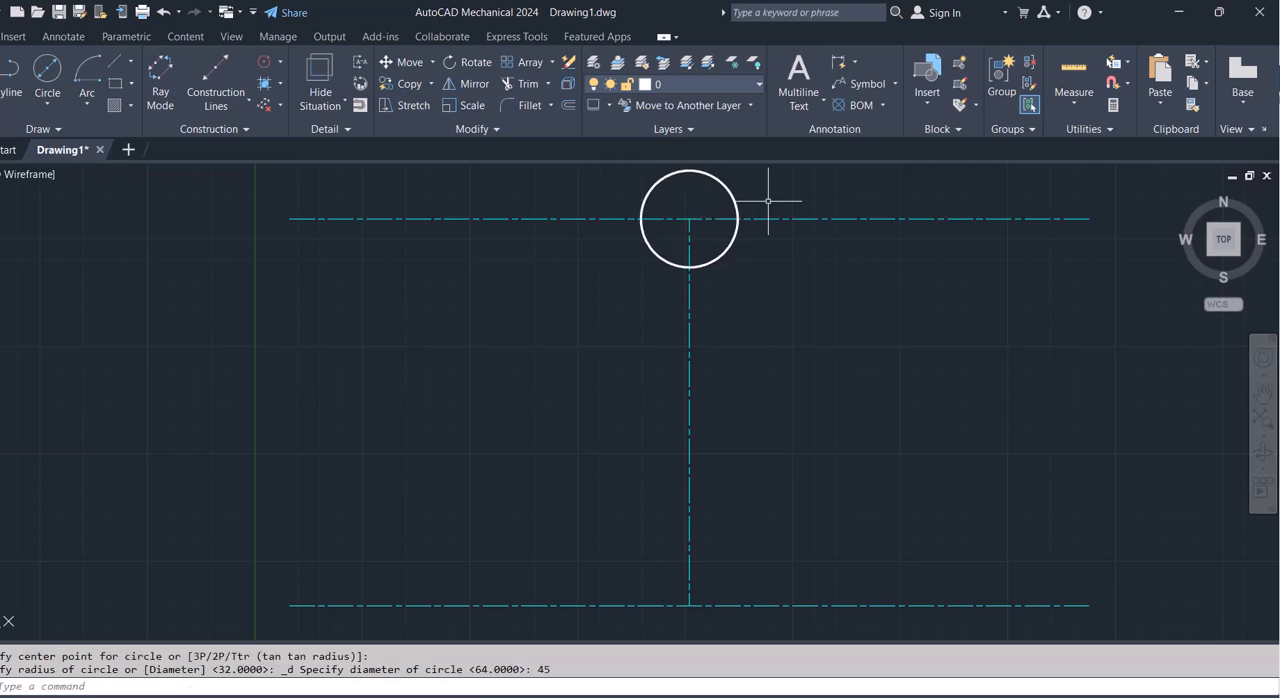
- Draw a concentric circle of diameter 90 around the circle on the upper centerline
click(47, 68)
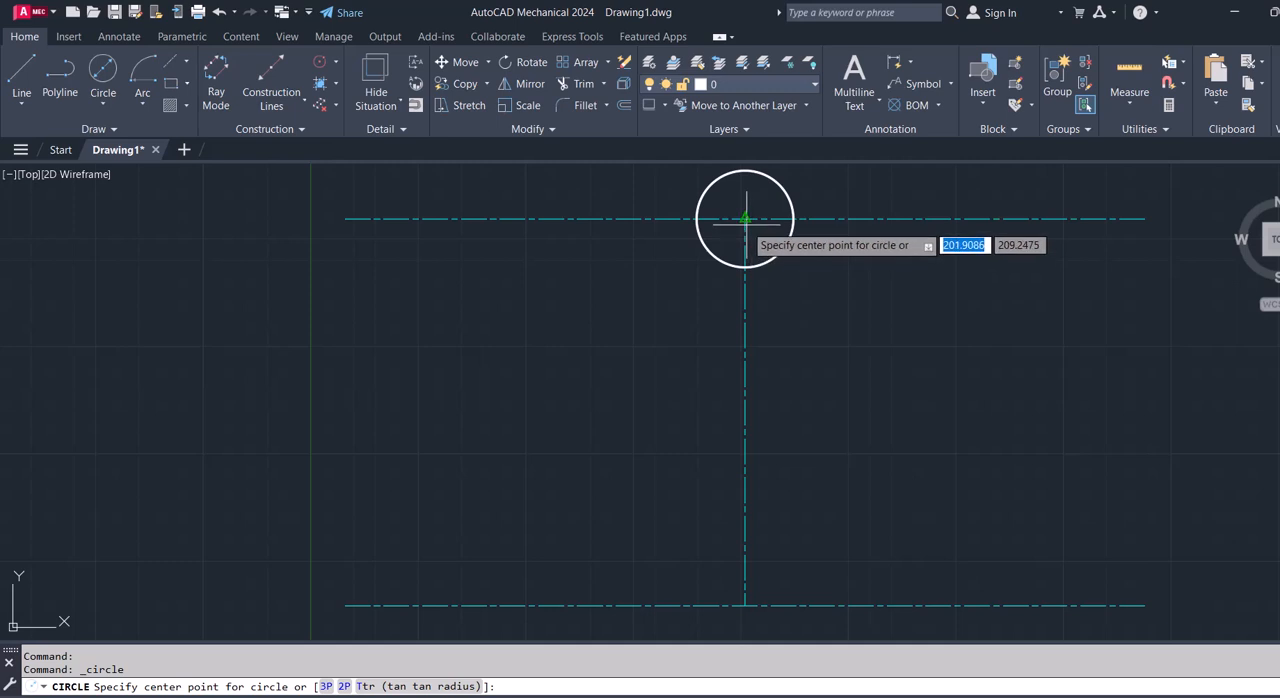
click(689, 217)
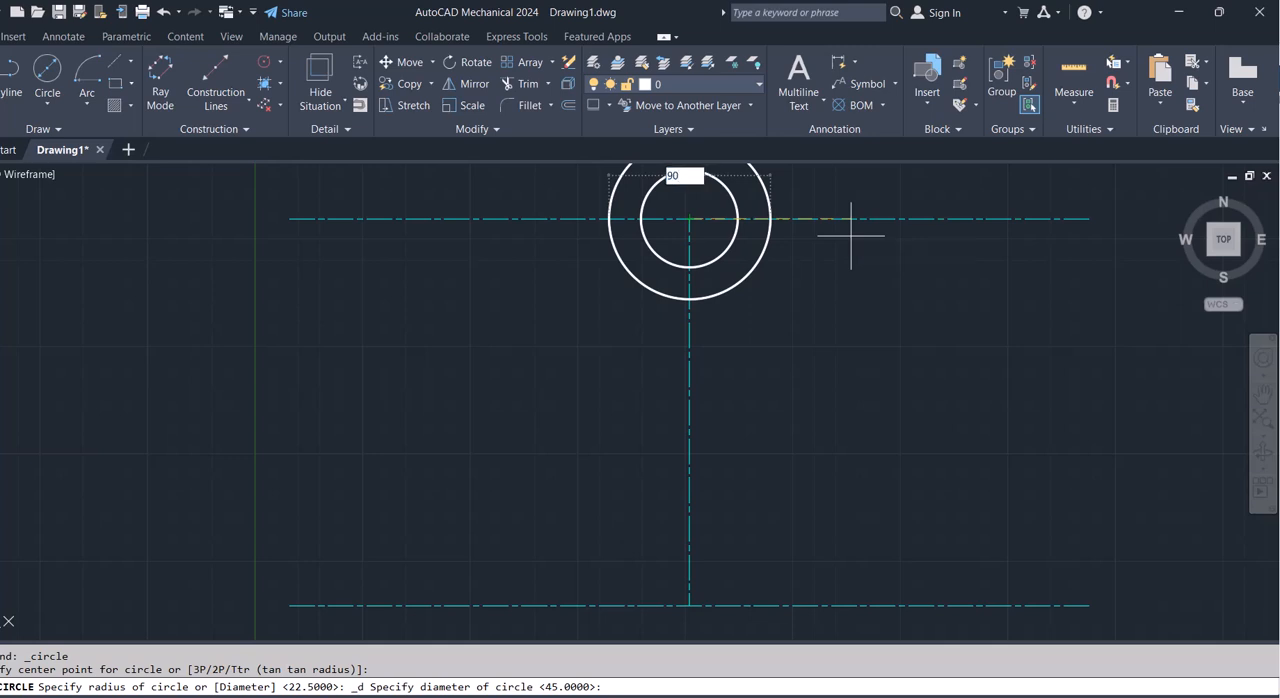
text(90)
key(Return)
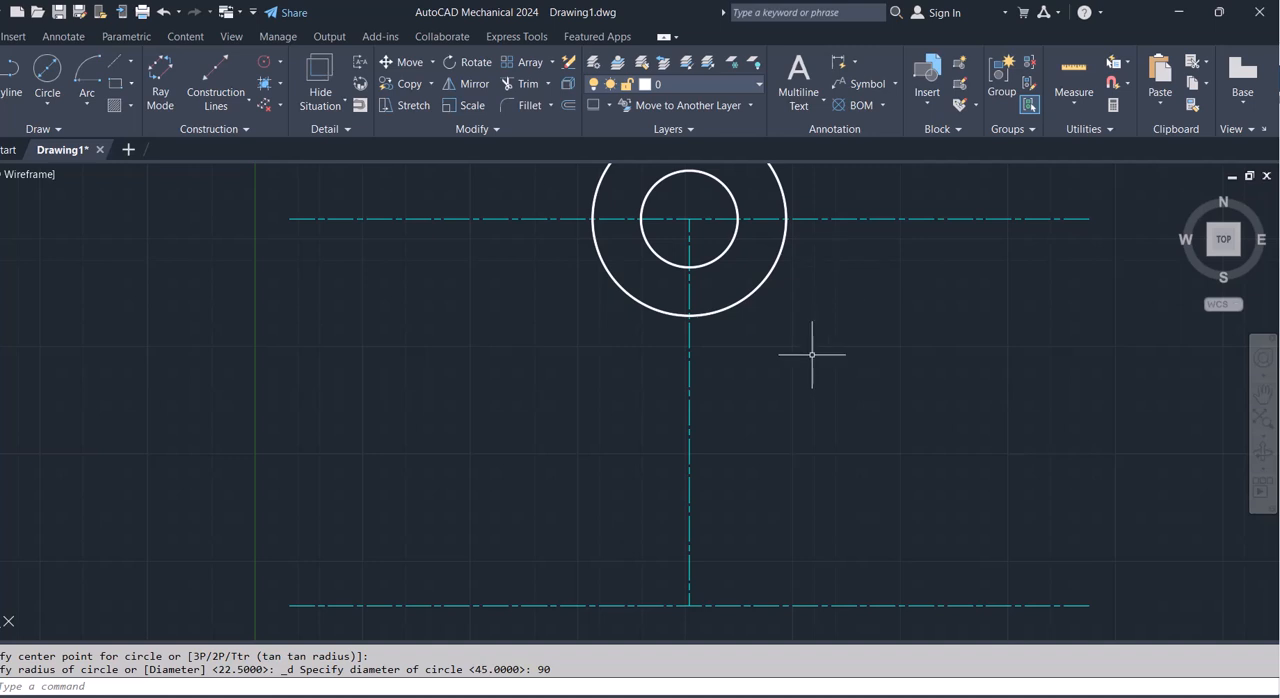
- Draw a circle of radius 45 centred at the intersection of the lower centerline and the vertical line
scroll(812, 354, down, 2)
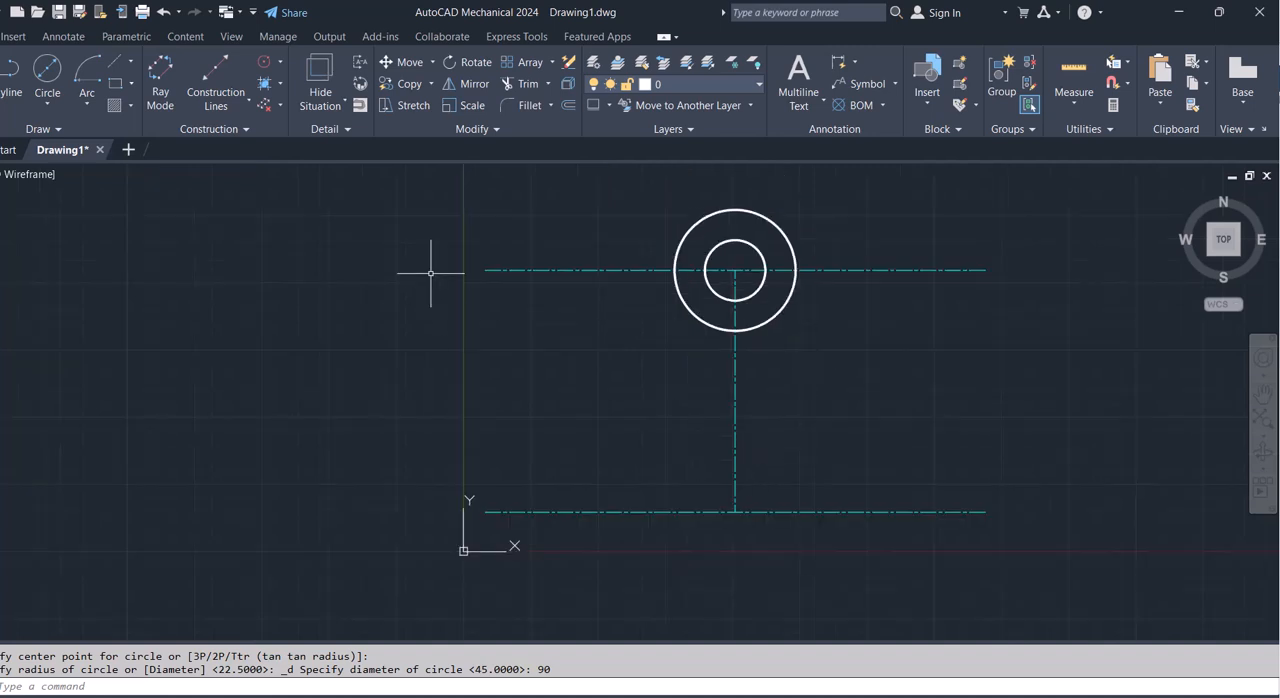
click(103, 72)
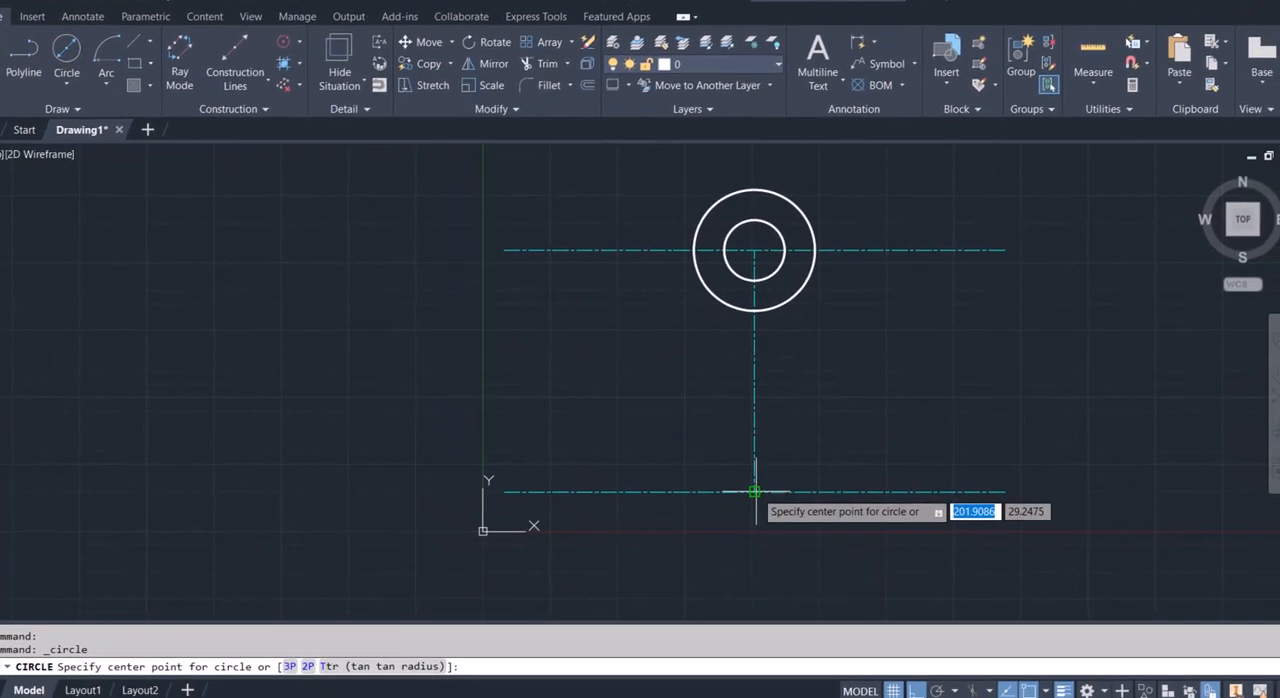
click(758, 493)
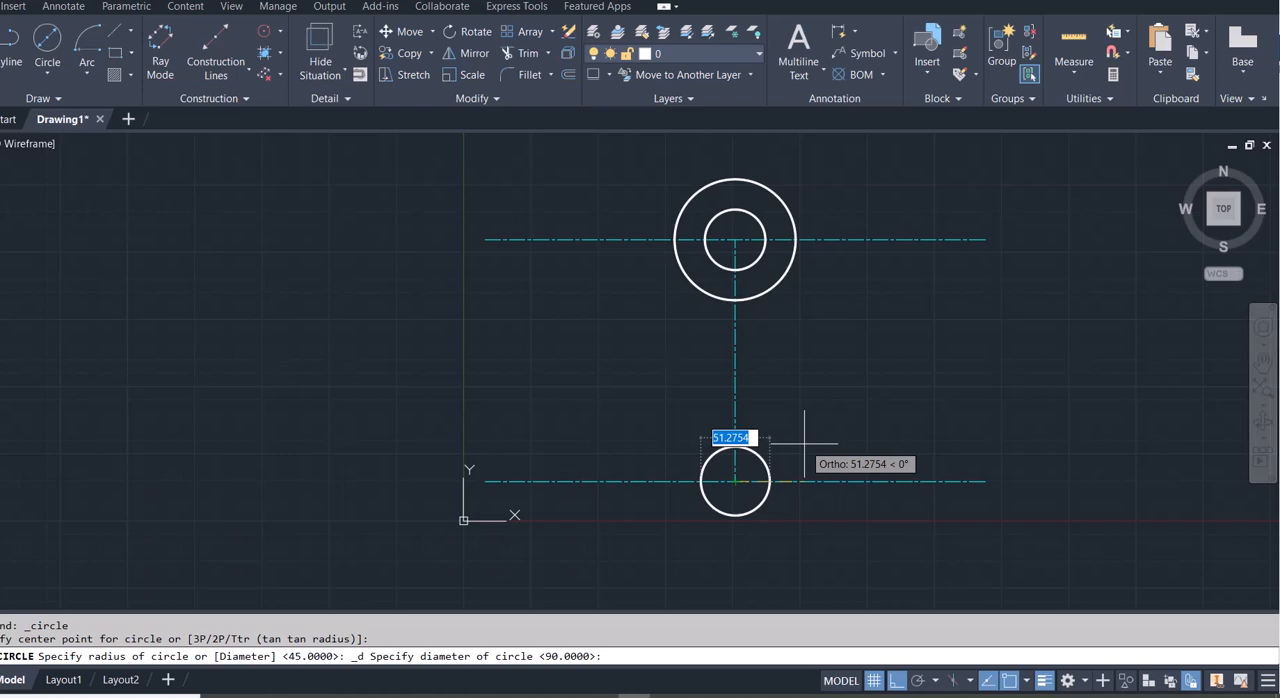
click(51, 76)
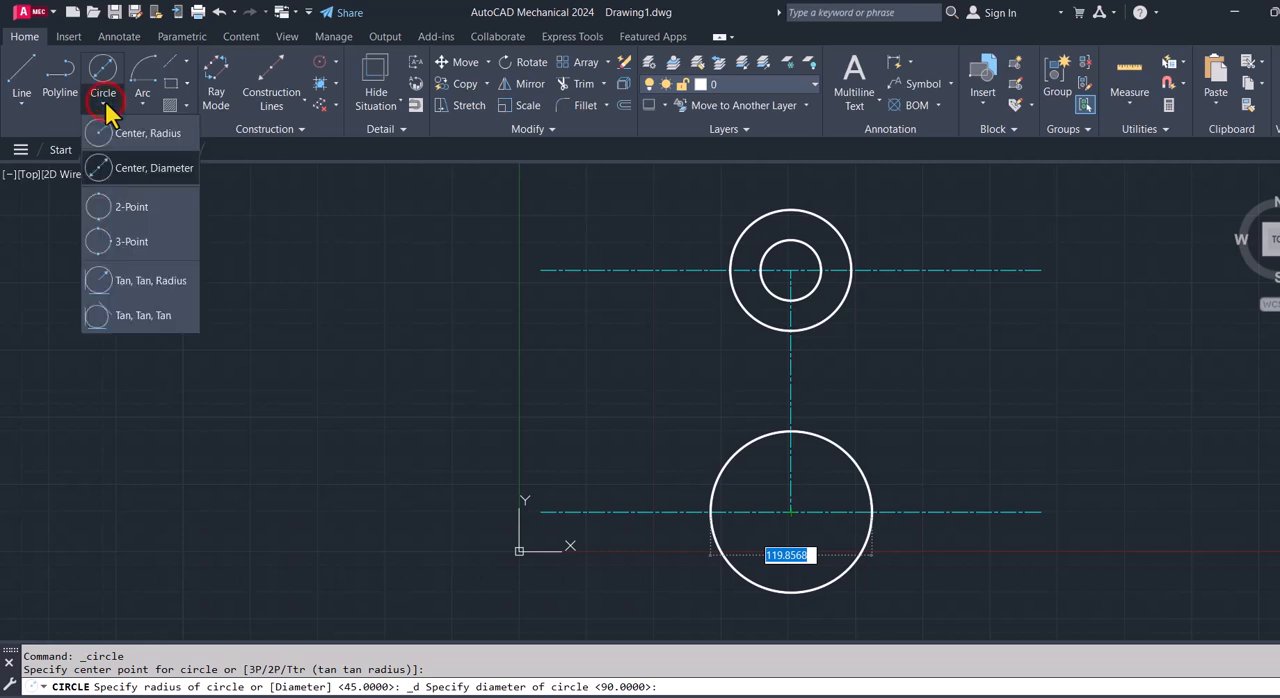
click(142, 142)
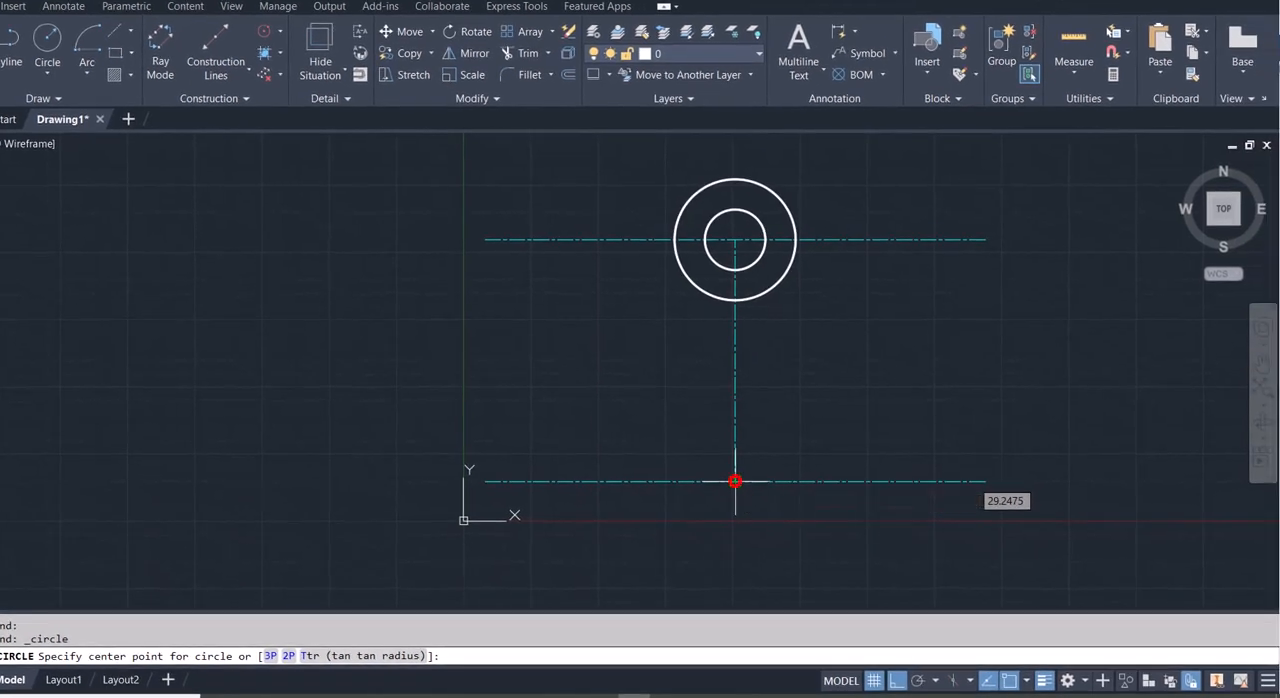
click(735, 481)
text(45)
key(Return)
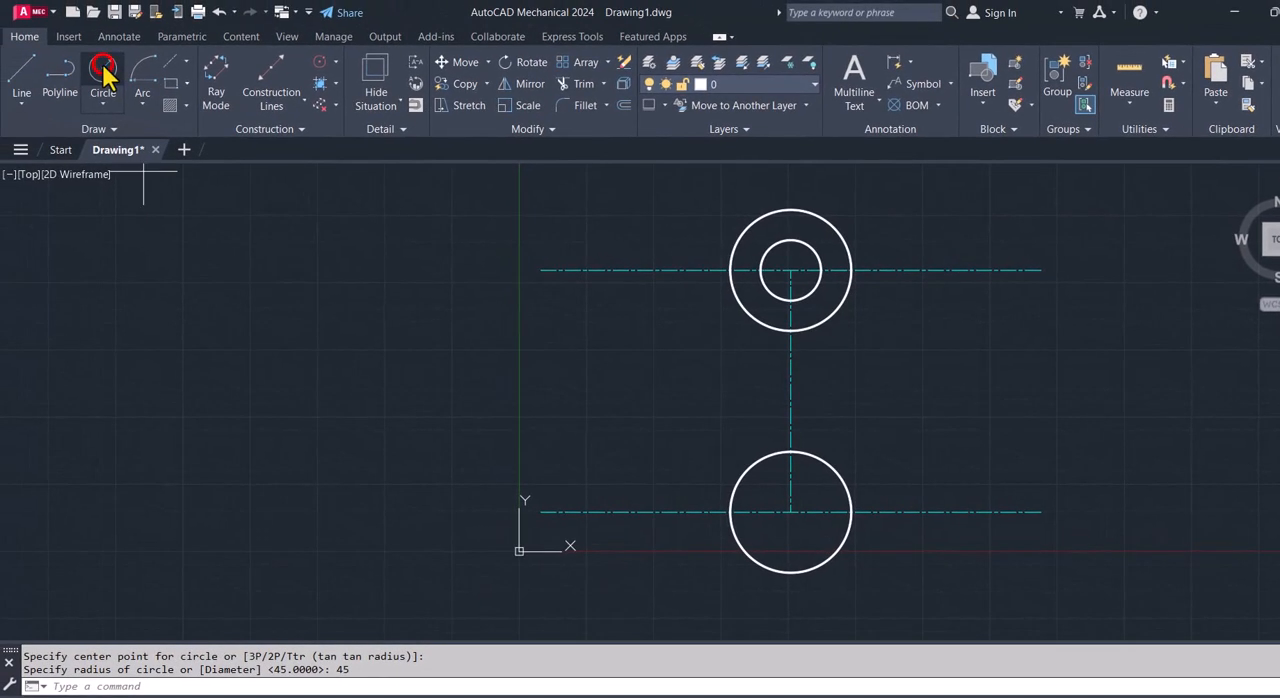
- Draw a circle of radius 90 with its centre on the lower centerline, 23 units right of the lower circle's centre
click(104, 69)
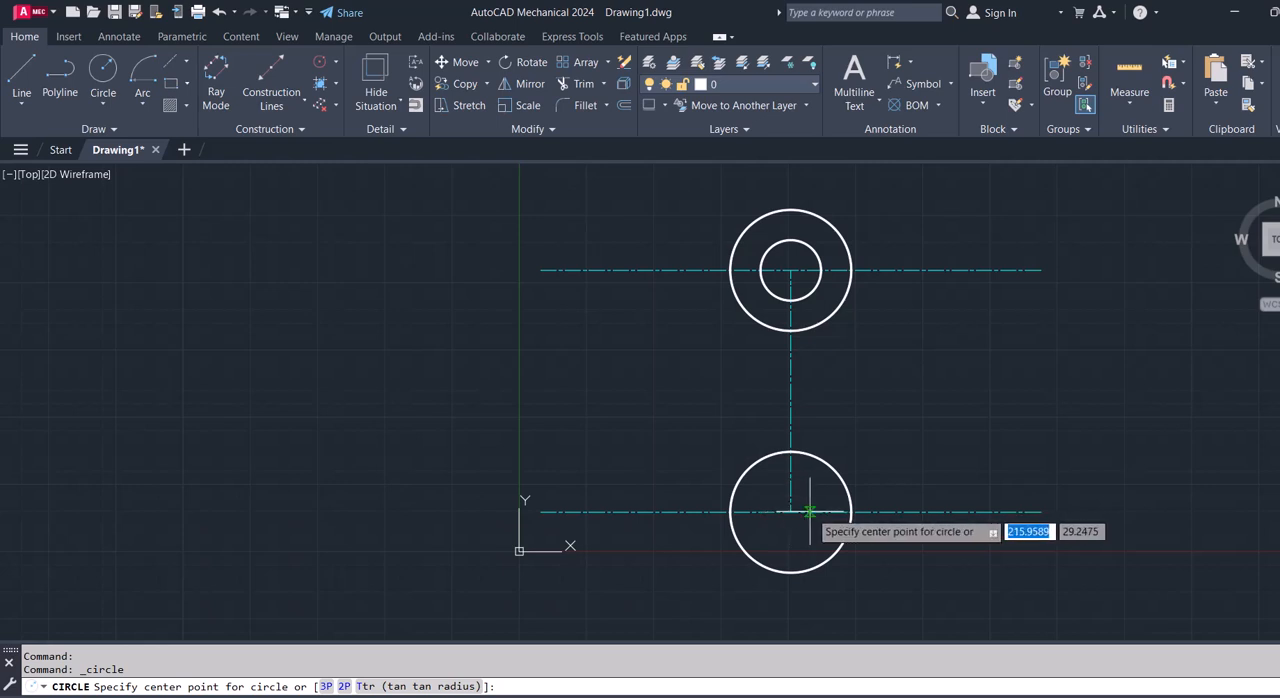
text(23)
key(Return)
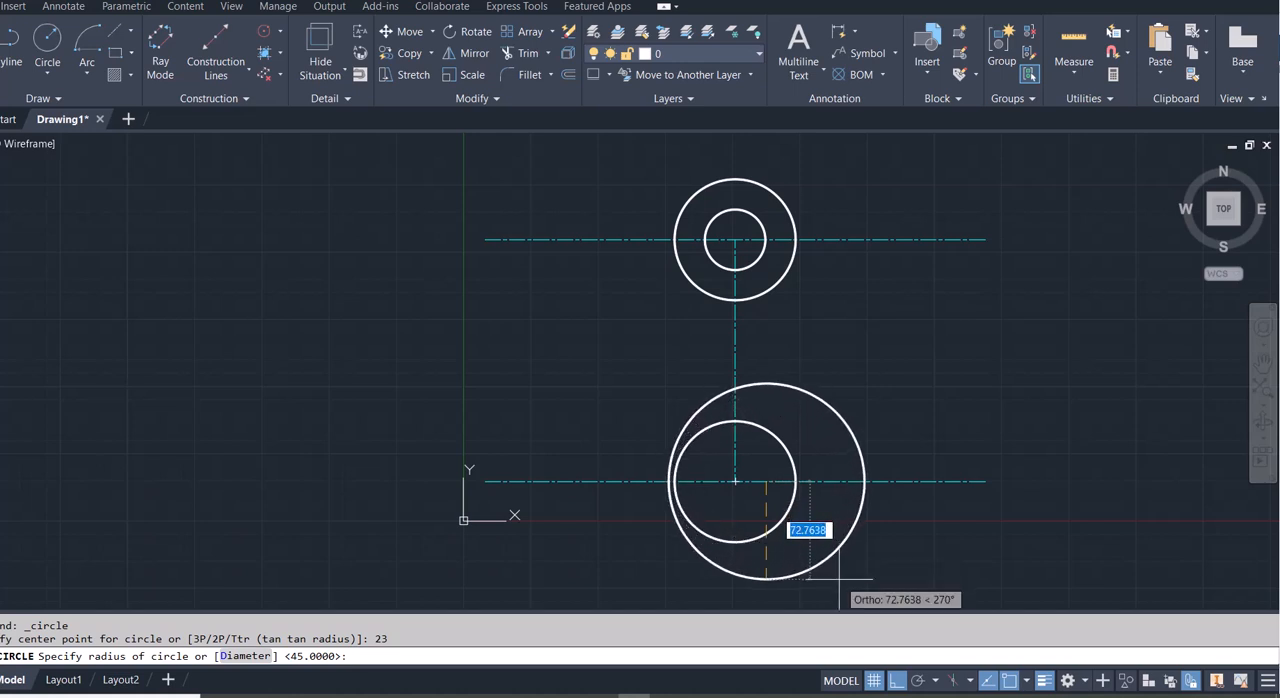
key(BackSpace)
key(Return)
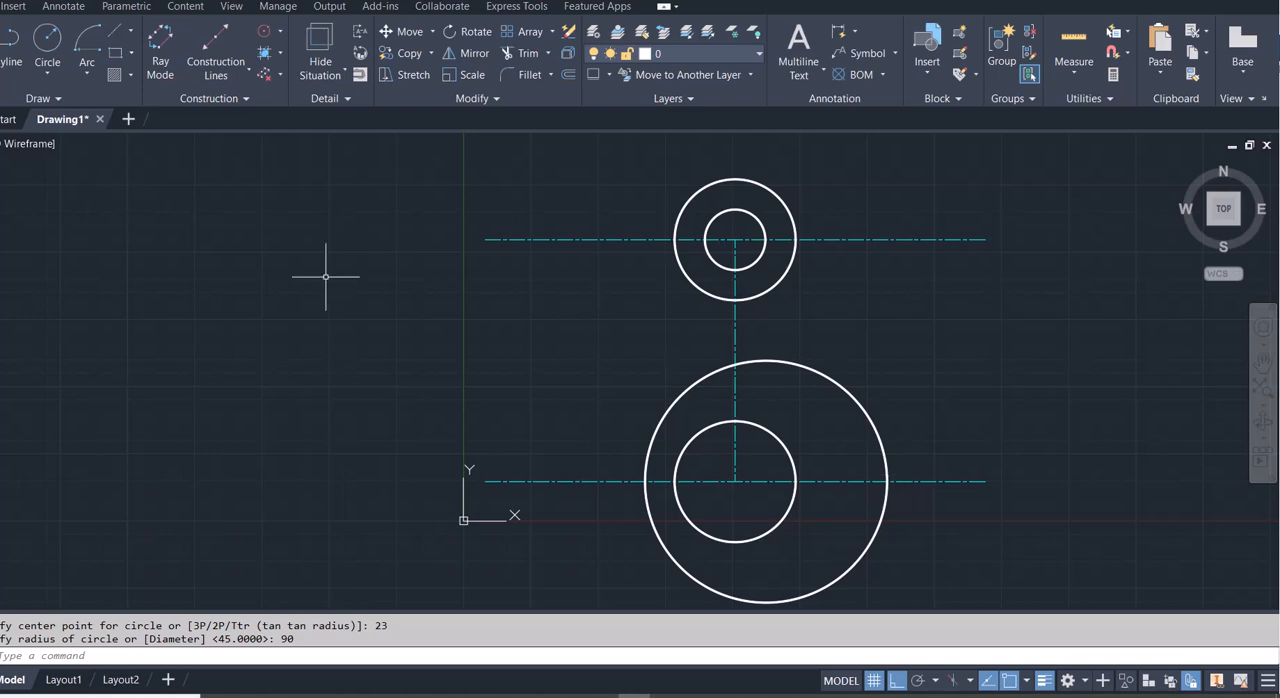
- Draw a line tangent to the left side of the upper outer circle and the right side of the lower inner circle
click(22, 63)
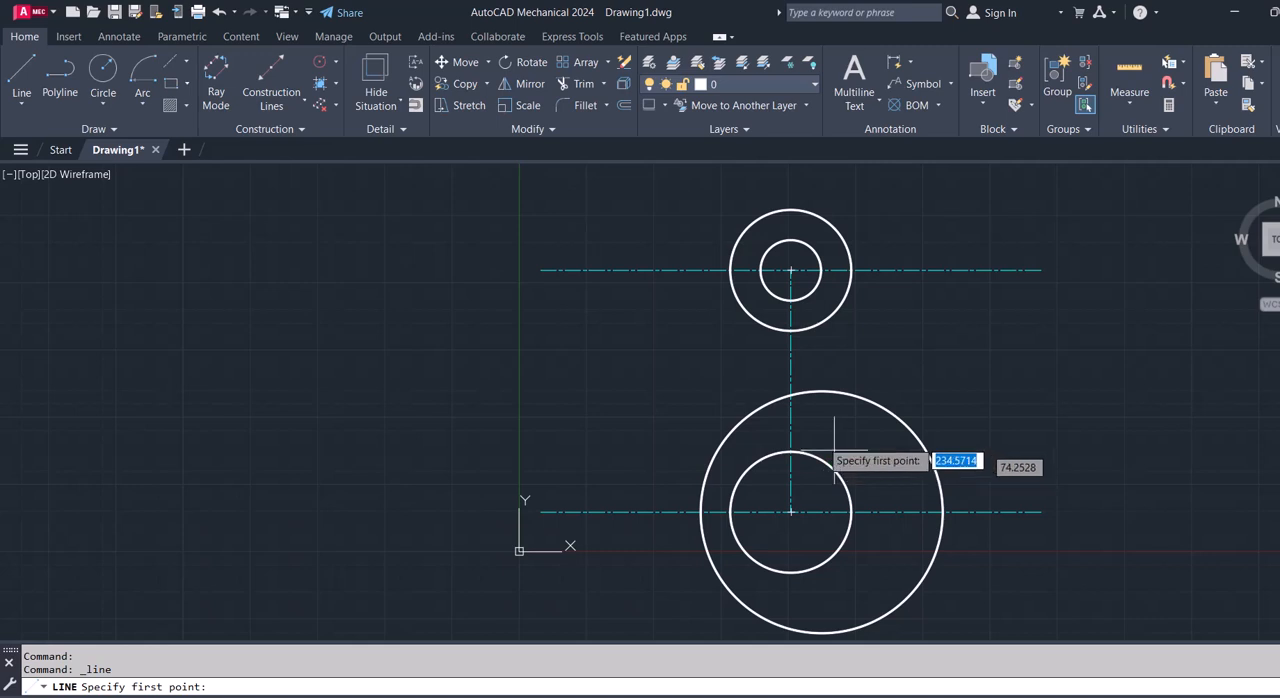
ctrl+right_click(736, 292)
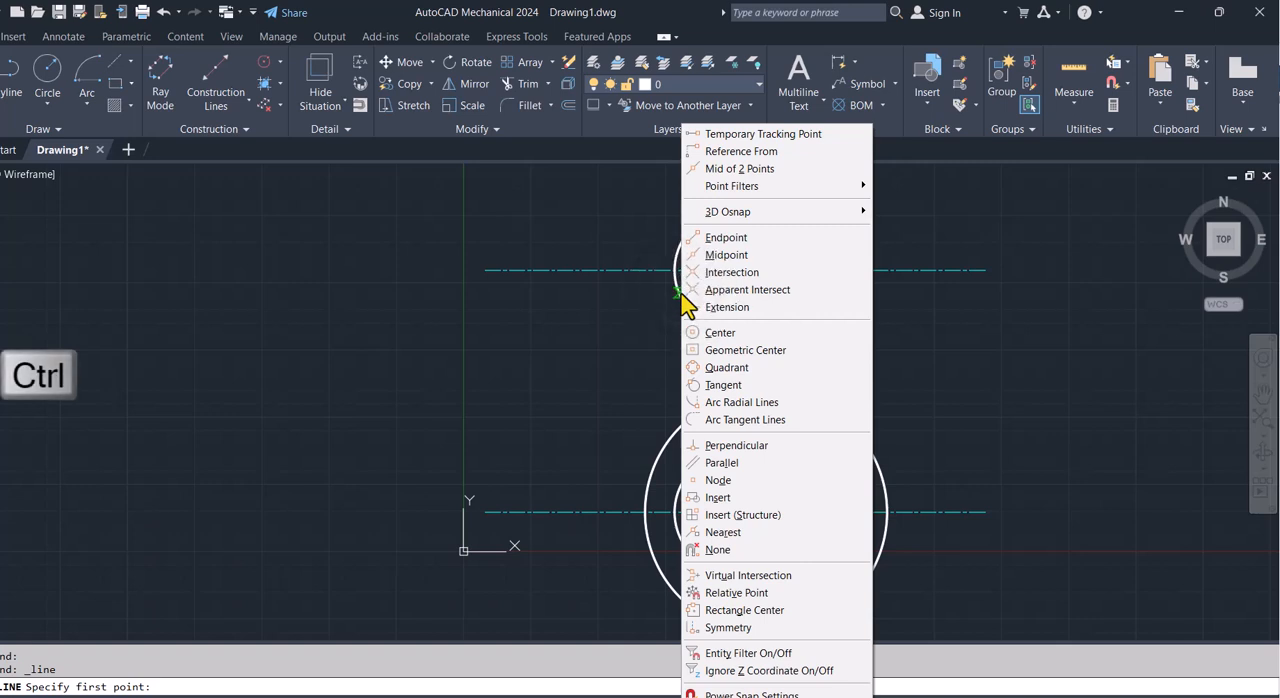
click(694, 384)
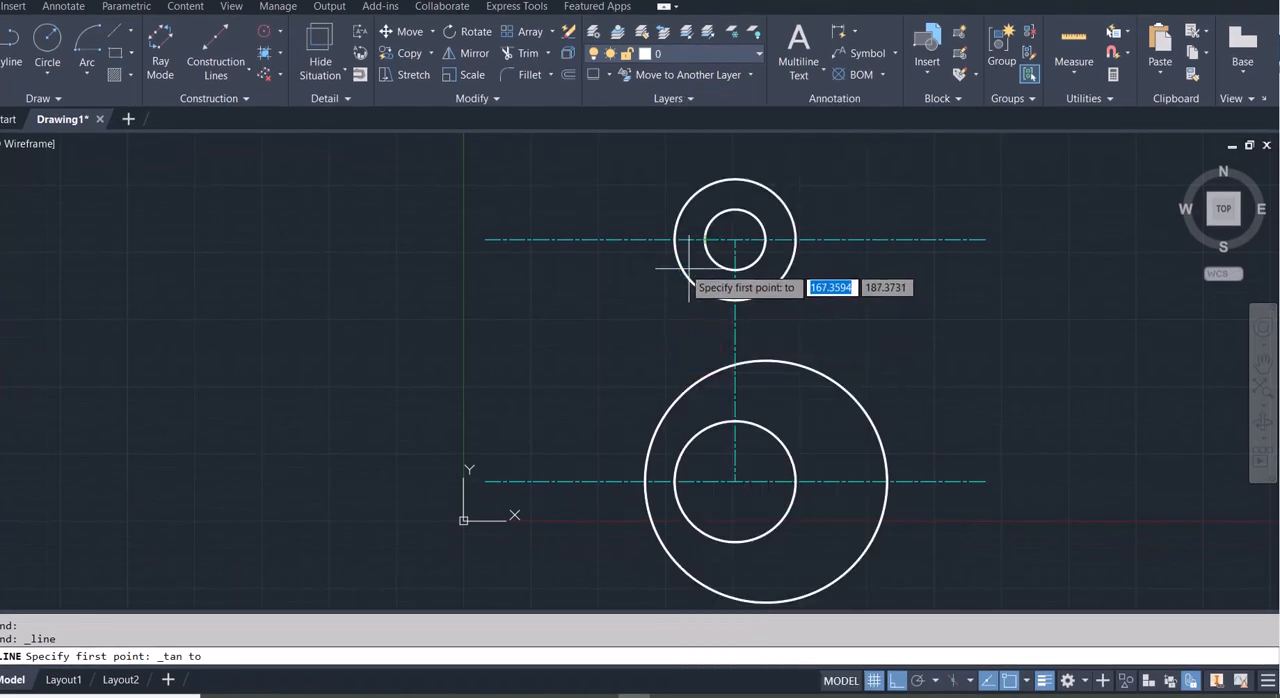
click(680, 265)
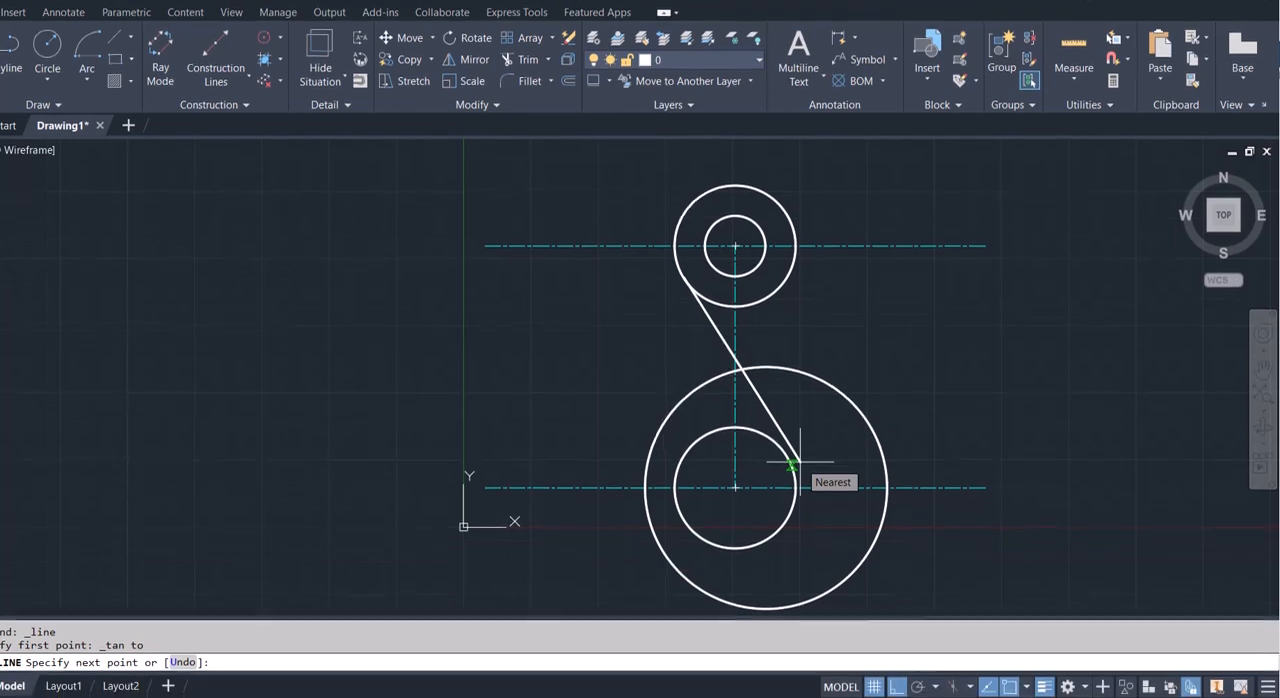
shift+right_click(800, 463)
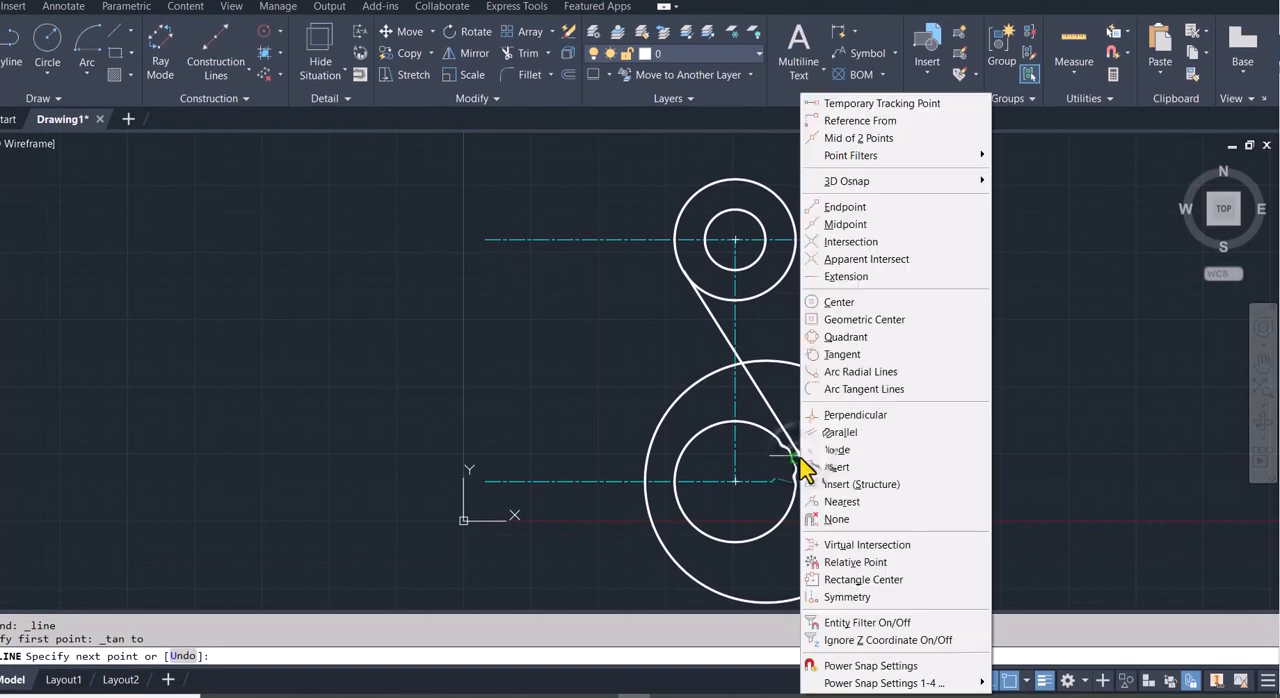
click(846, 355)
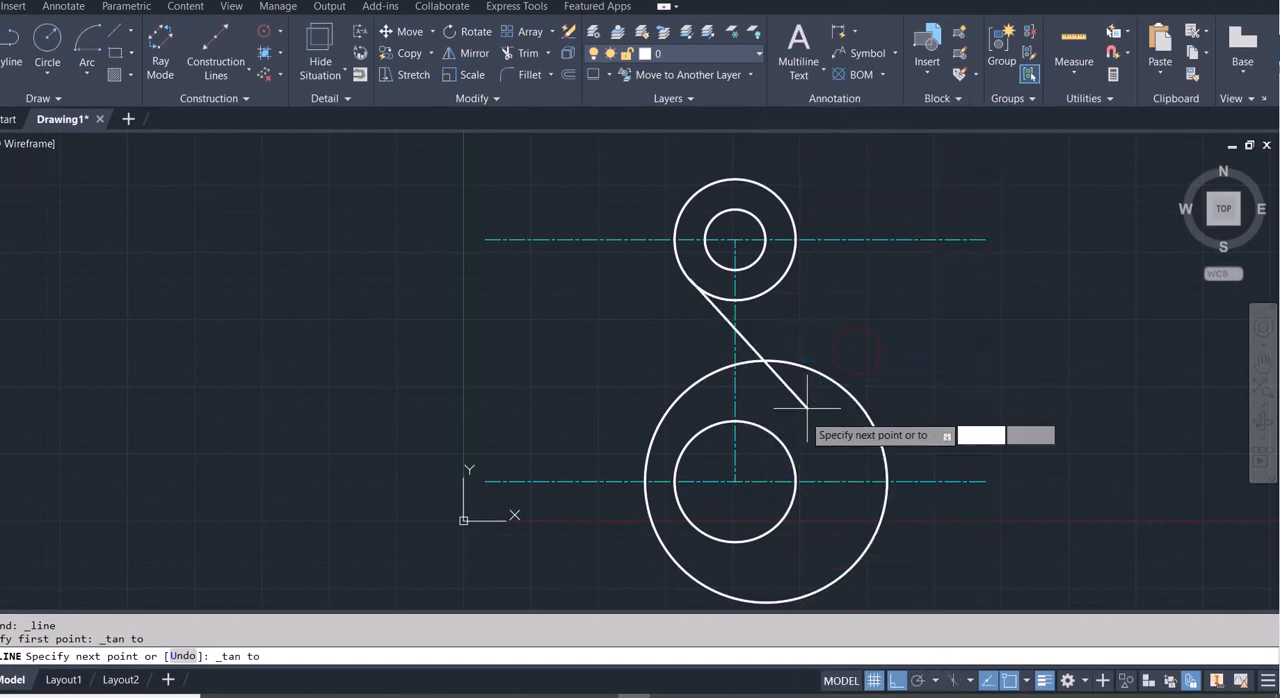
click(790, 454)
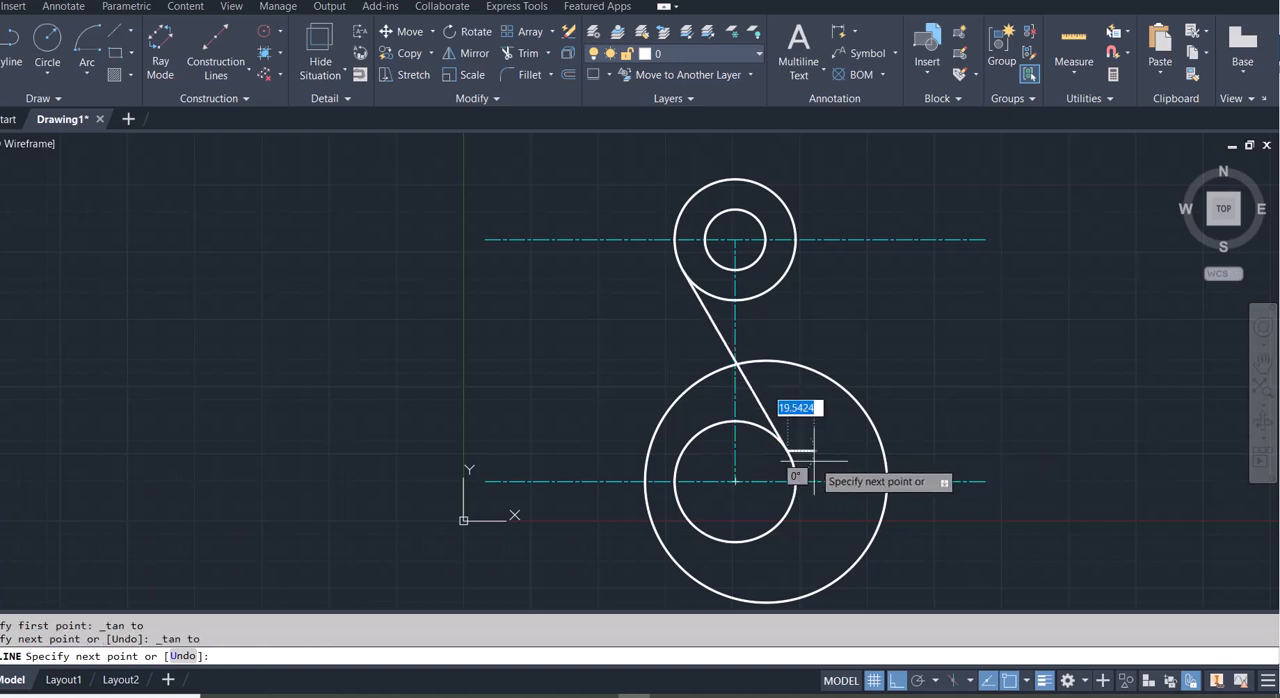
key(Escape)
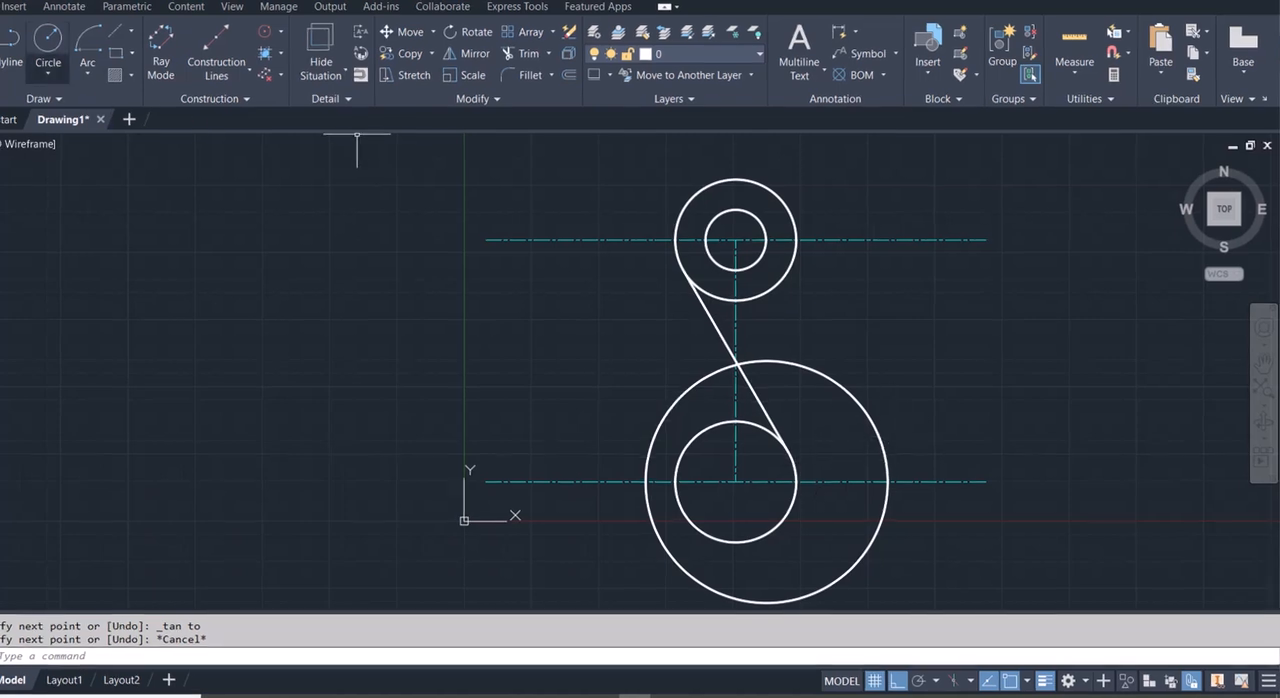
- Draw a line tangent to the right side of the large lower circle, ending at the centre of the upper circles
click(22, 78)
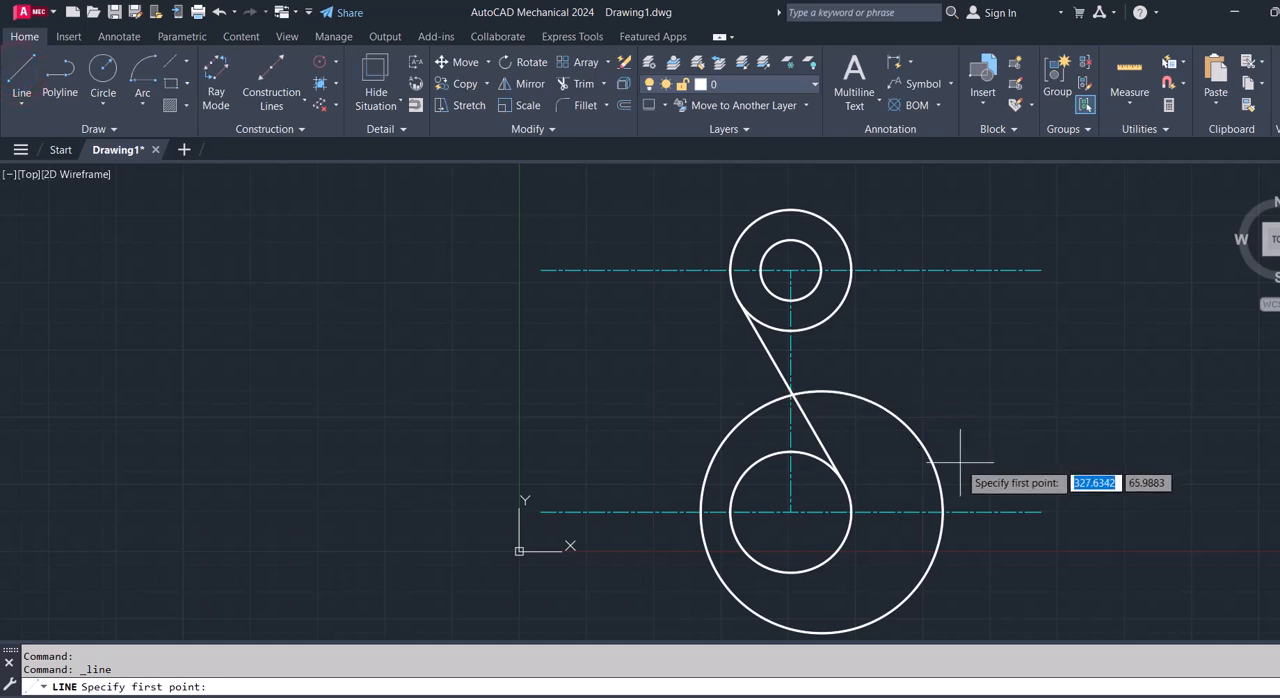
shift+right_click(962, 468)
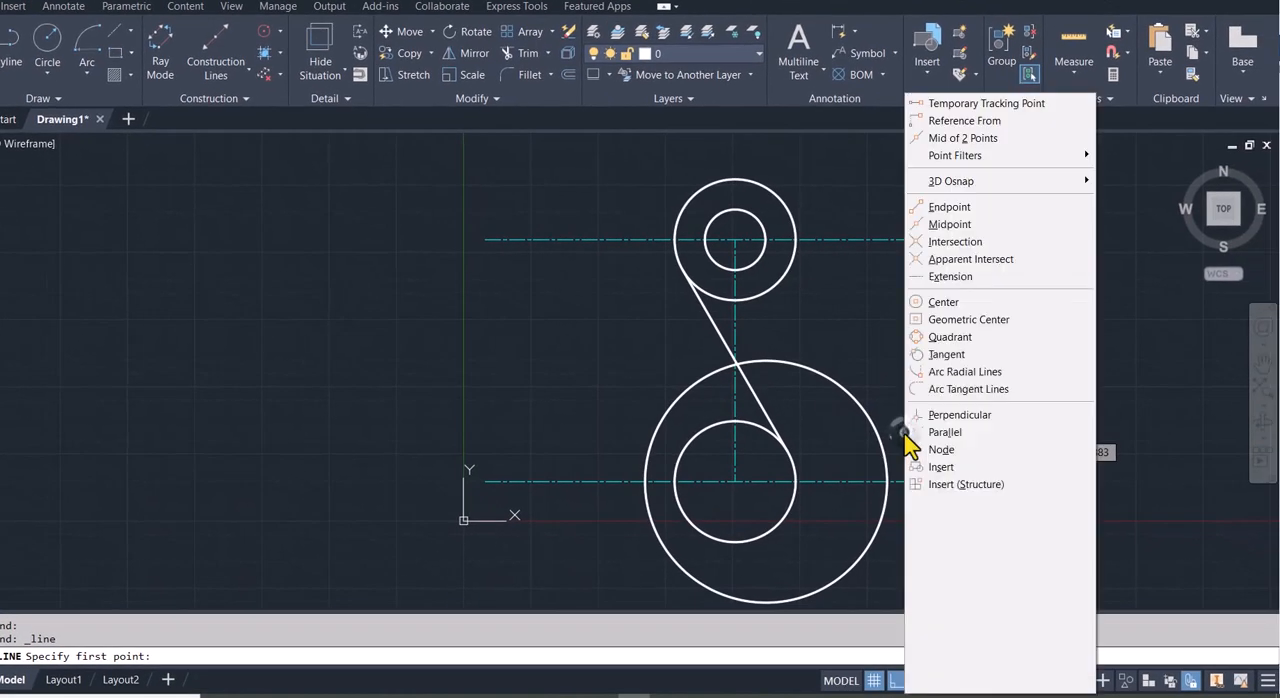
click(958, 356)
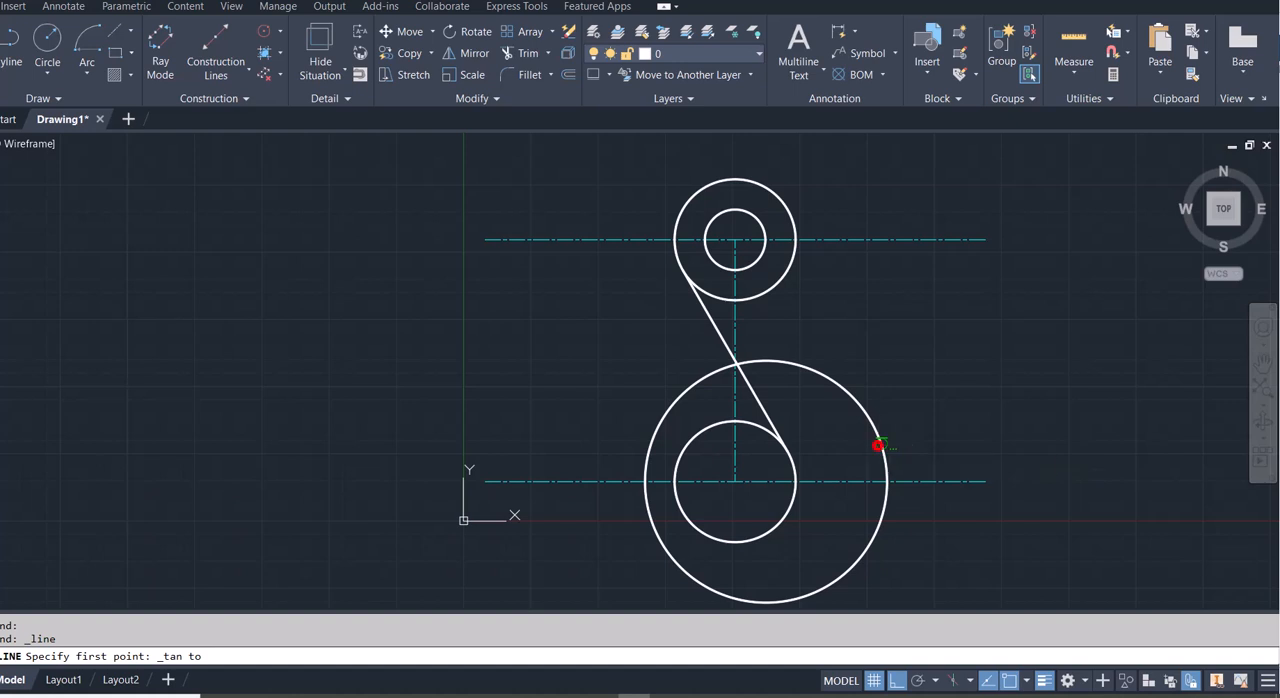
click(879, 443)
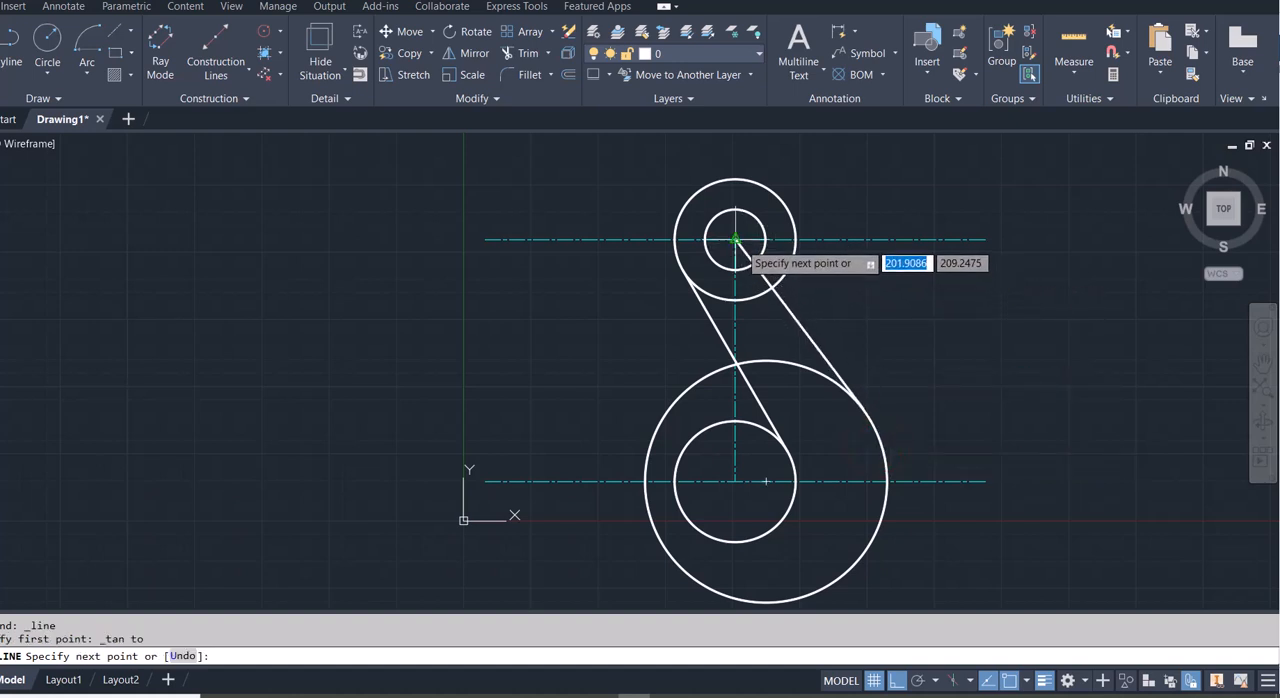
click(736, 241)
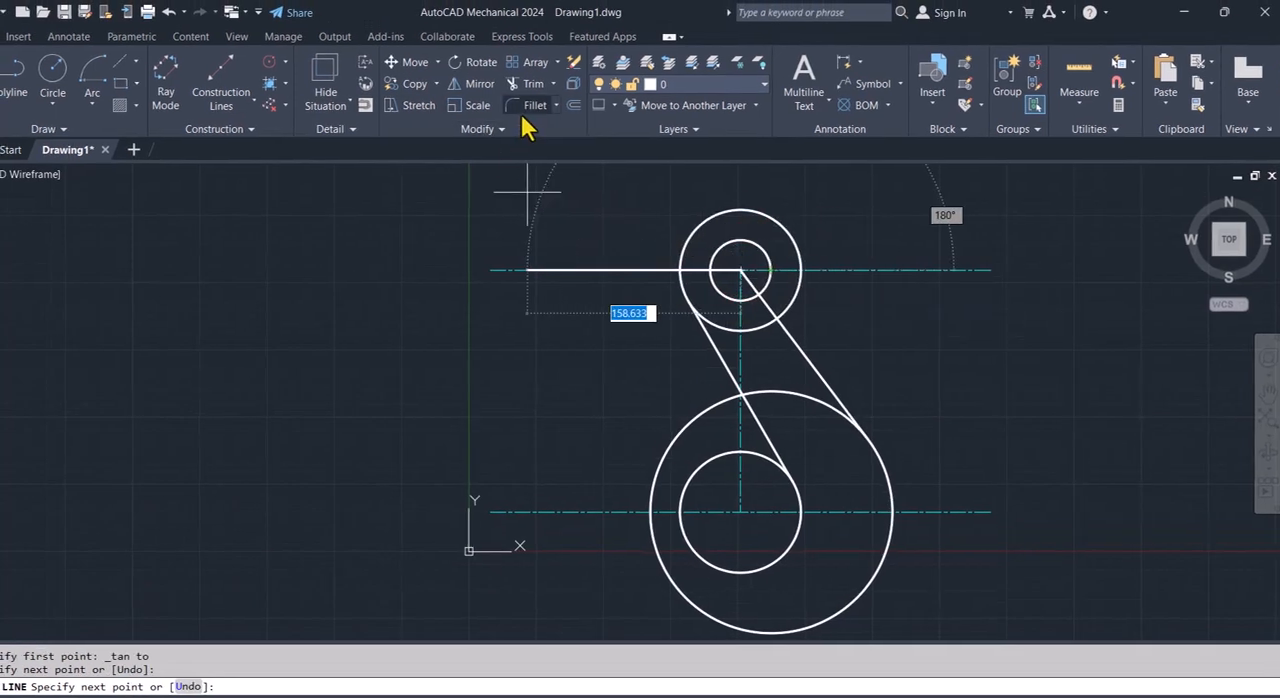
- Fillet the upper outer circle and the right-hand tangent line with a radius of 32
click(526, 108)
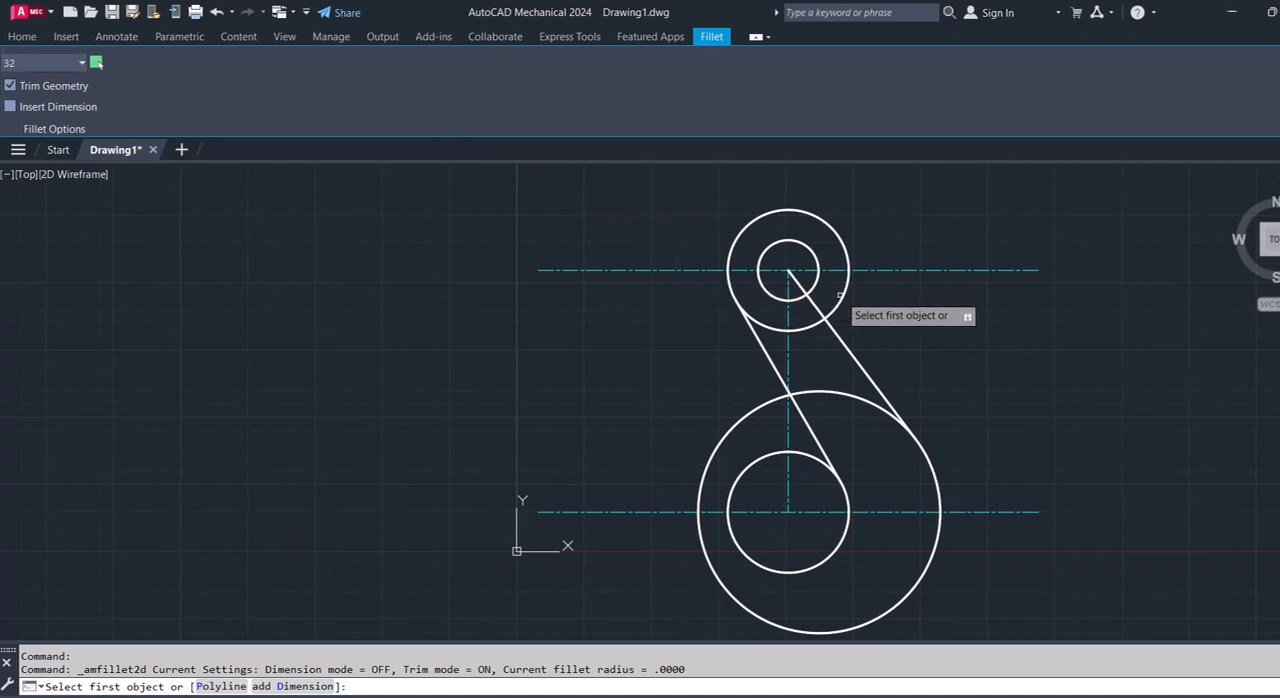
click(840, 295)
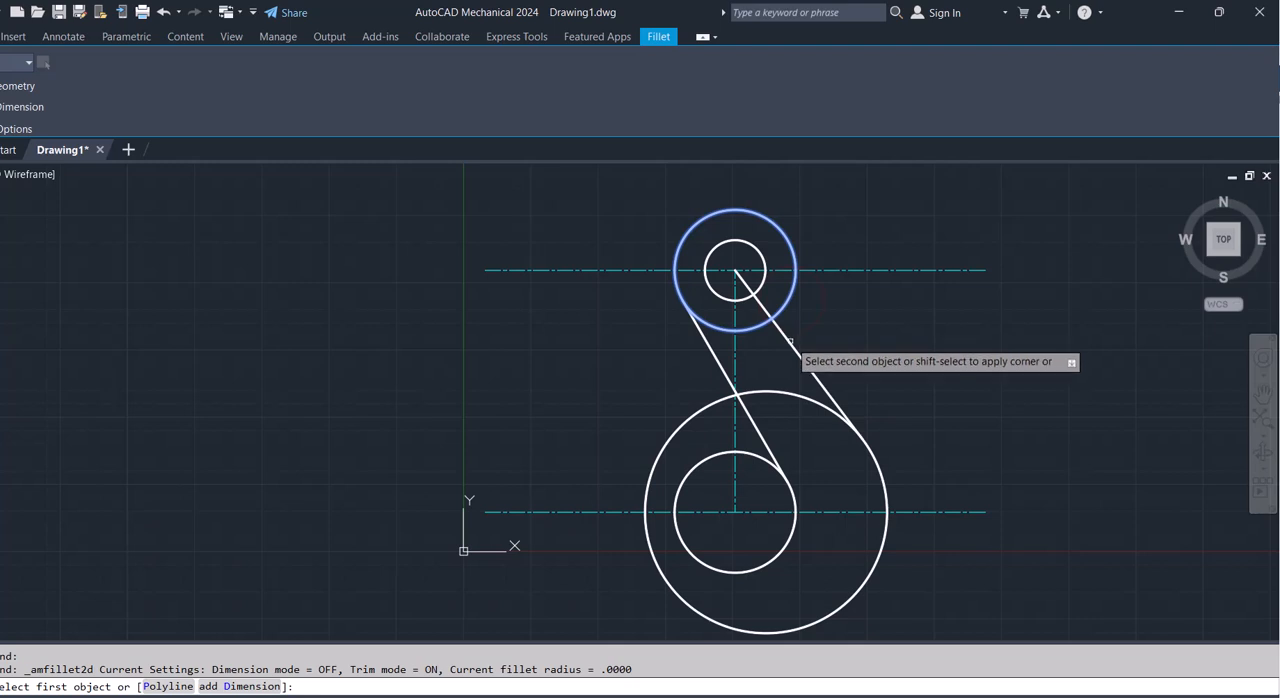
click(788, 342)
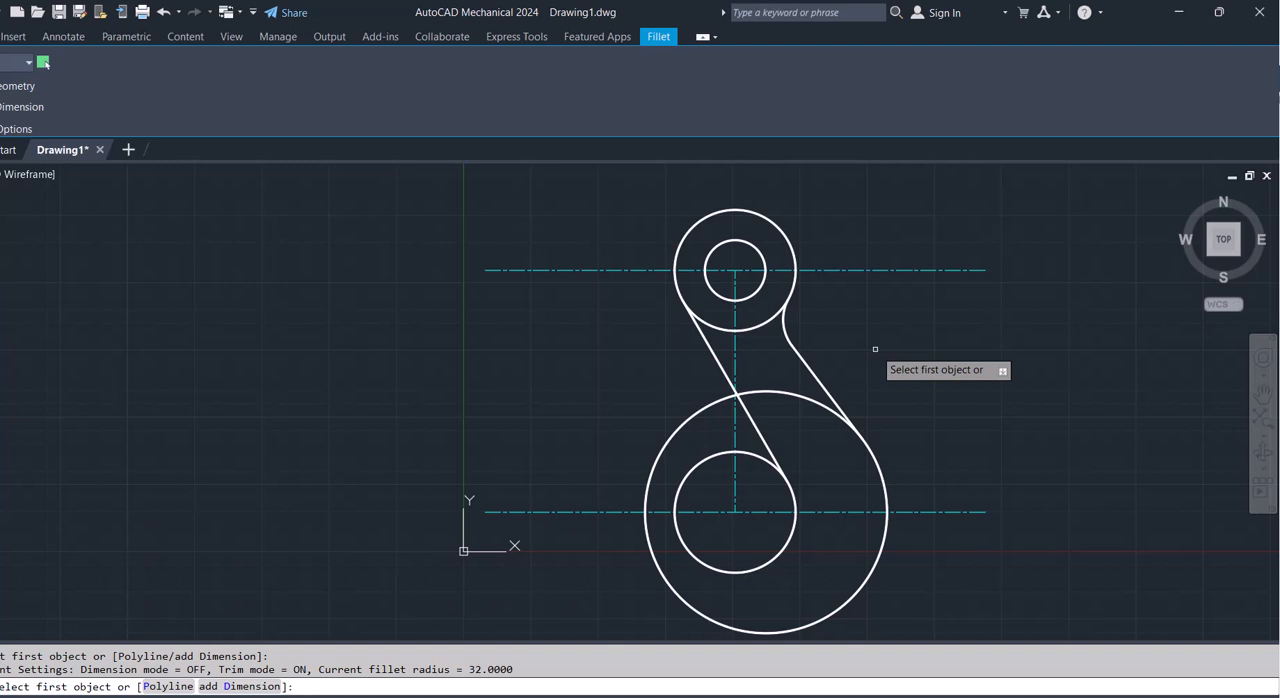
key(Escape)
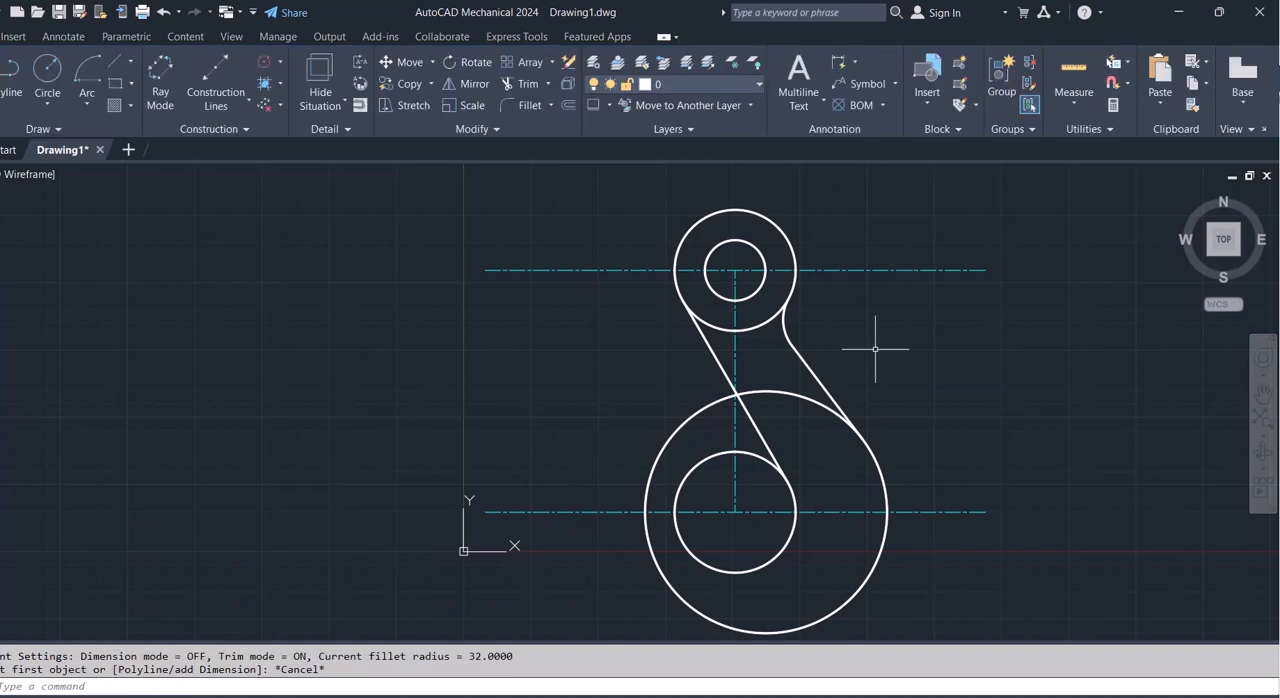
- Trim both lower circles above the lower centerline up to their tangent lines, including the leftover fragment beside the vertical centerline, leaving open hook arcs
text(t)
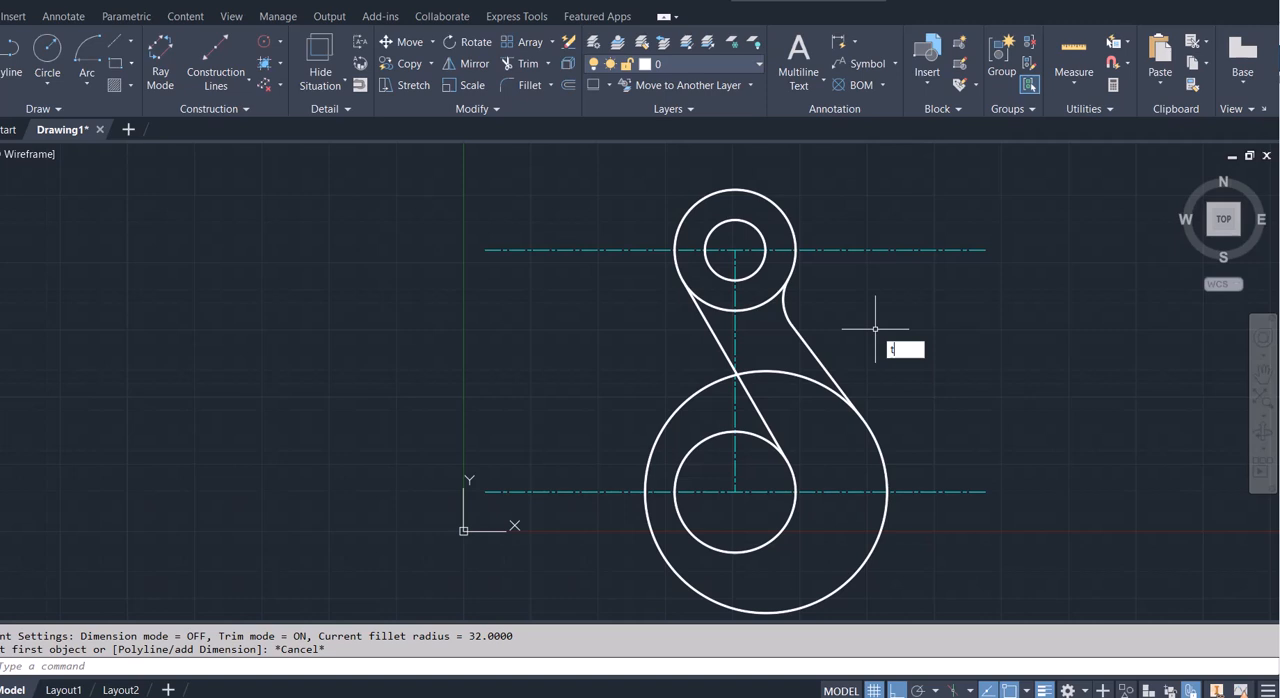
text(r)
key(Return)
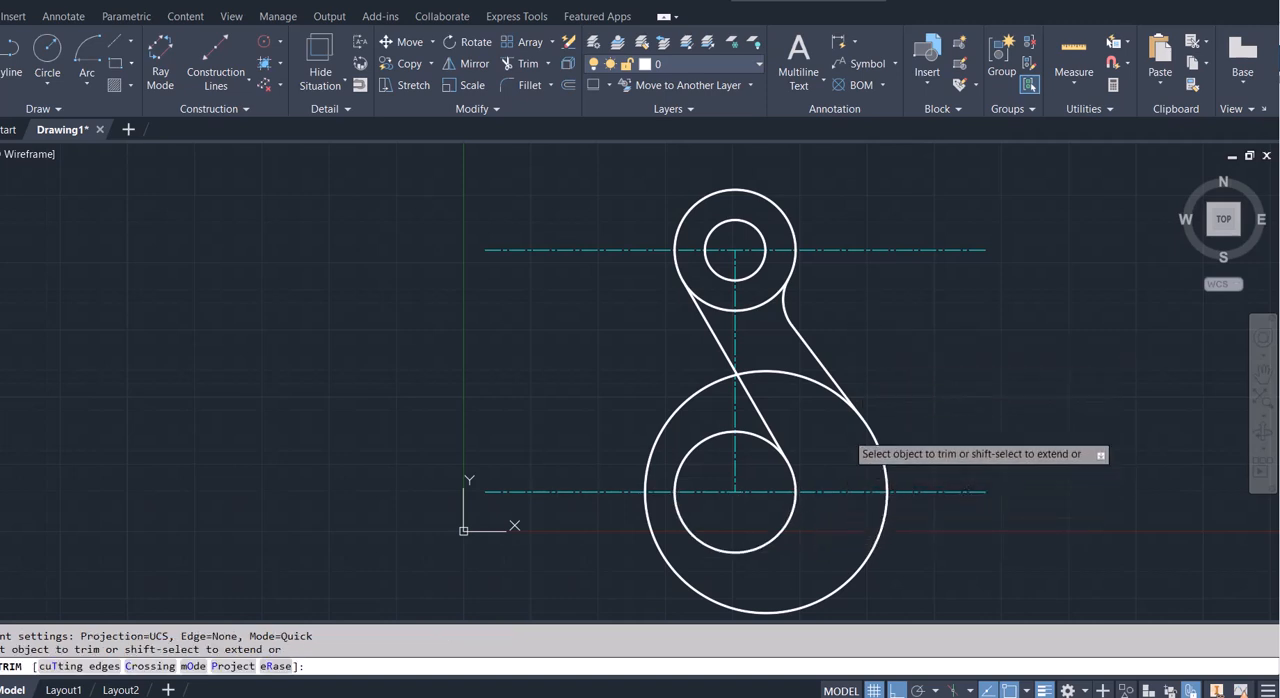
click(803, 378)
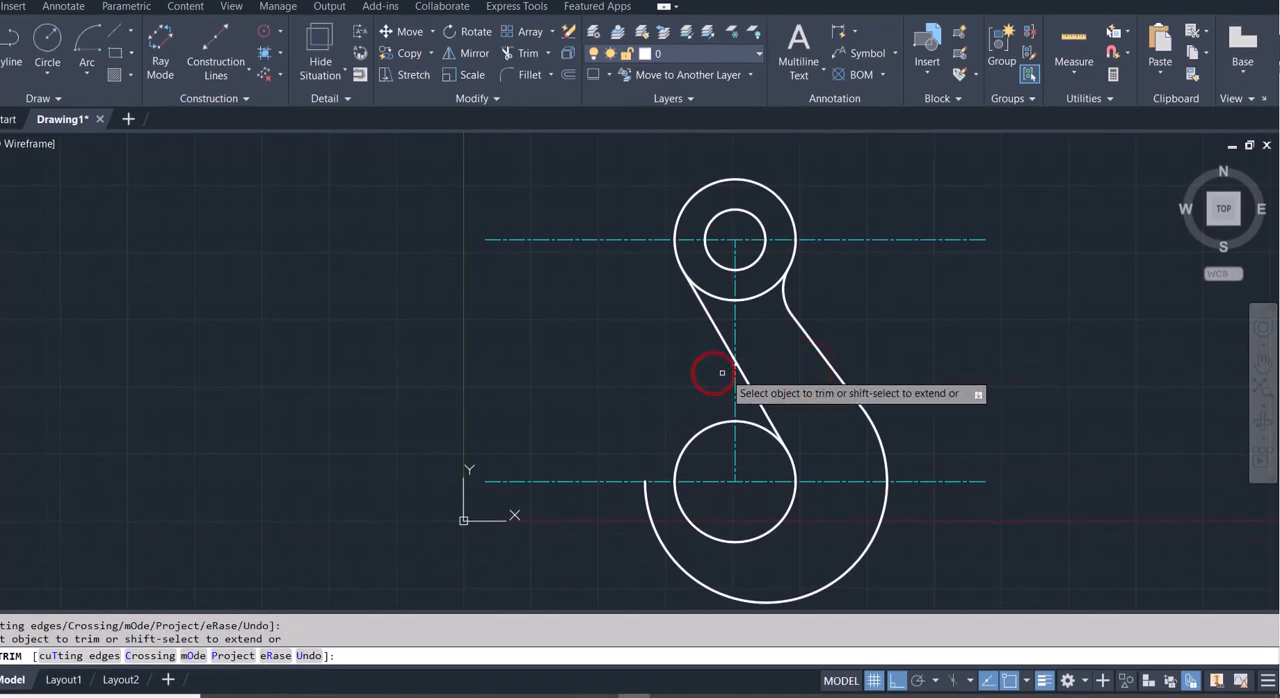
scroll(731, 372, up, 8)
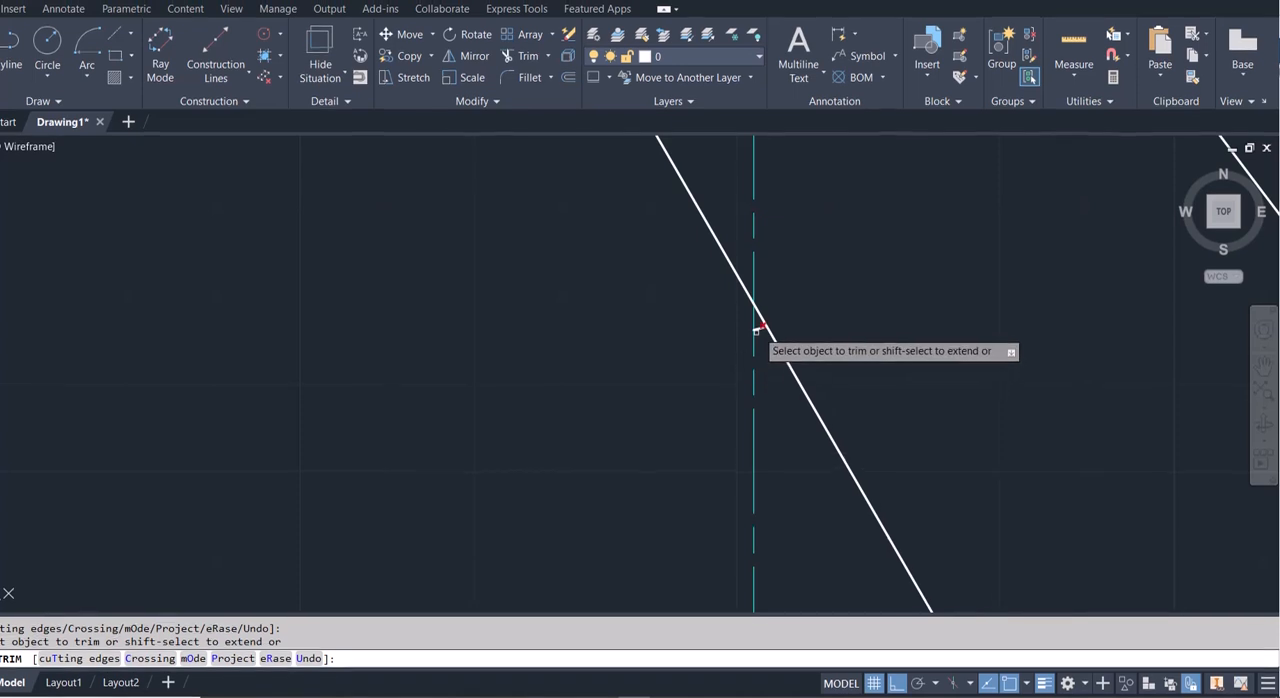
click(758, 326)
scroll(765, 389, down, 6)
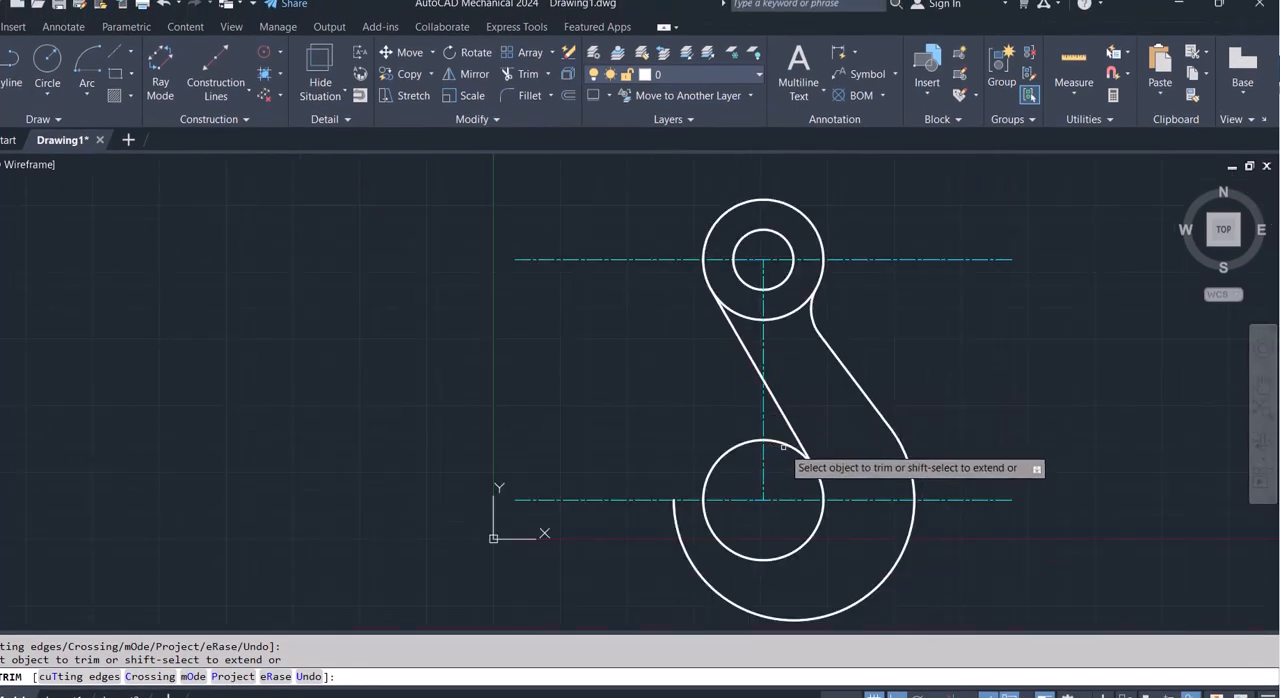
click(785, 423)
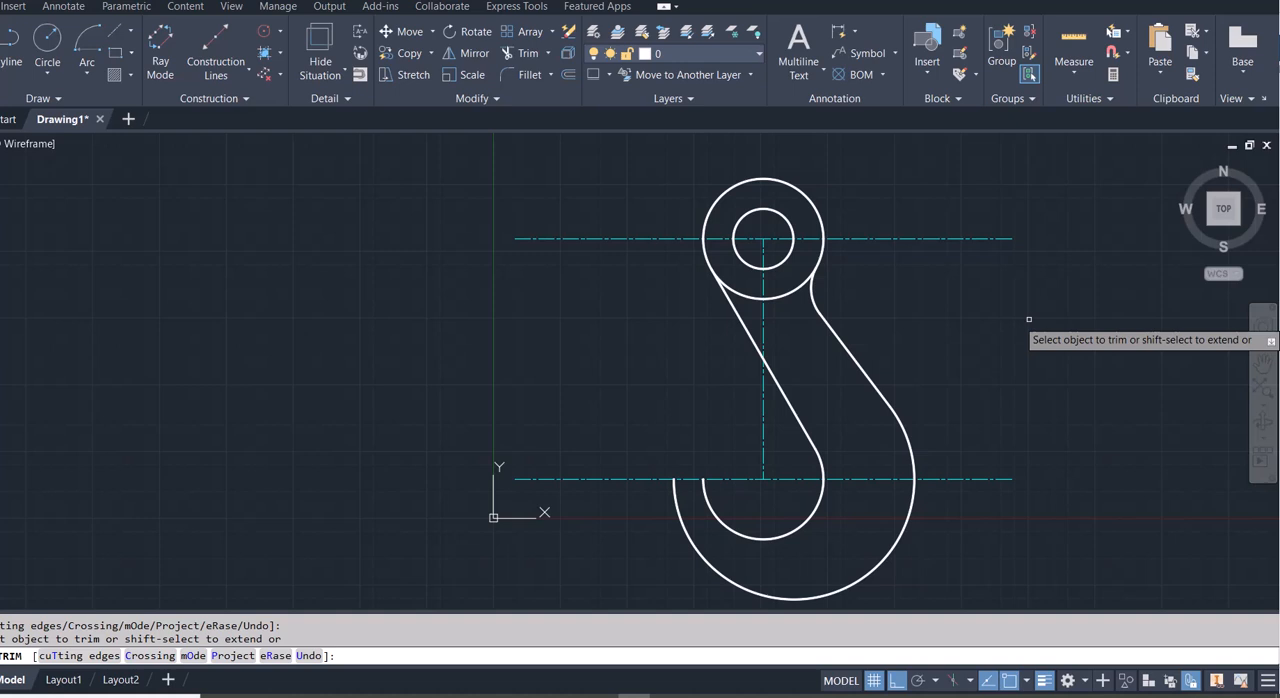
key(Escape)
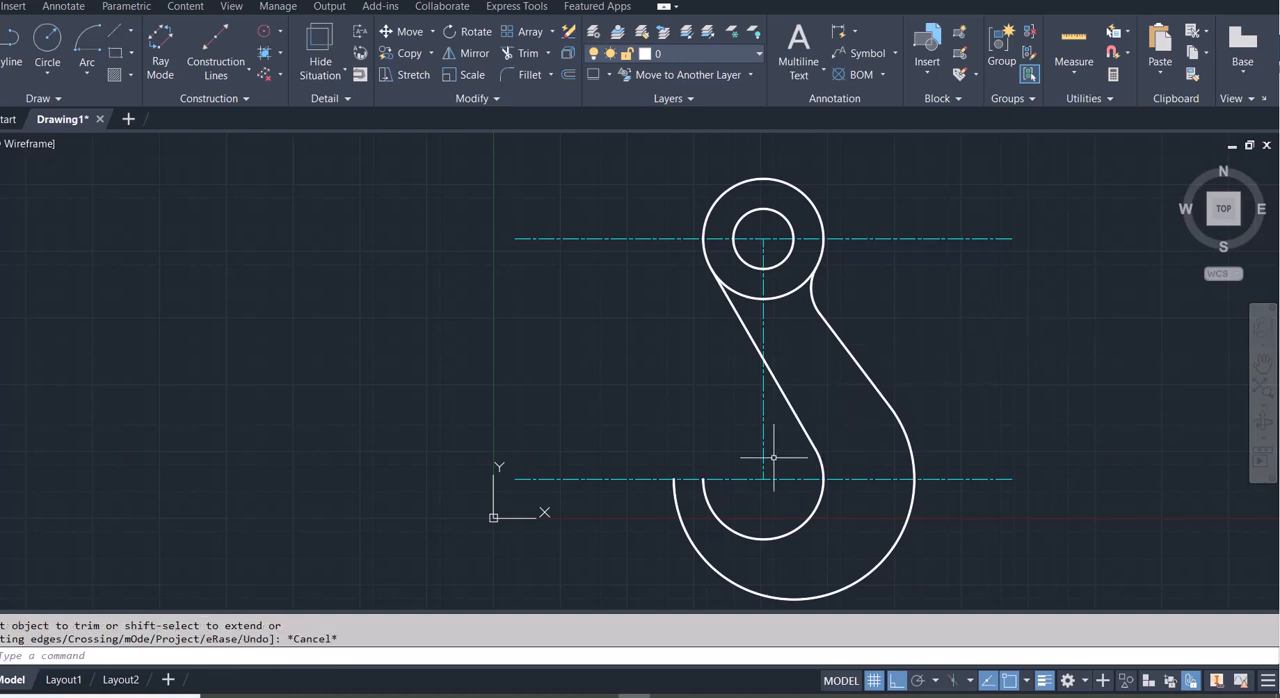
- Examine the inner hook arc's end point and centre on the lower centerline
scroll(710, 482, up, 2)
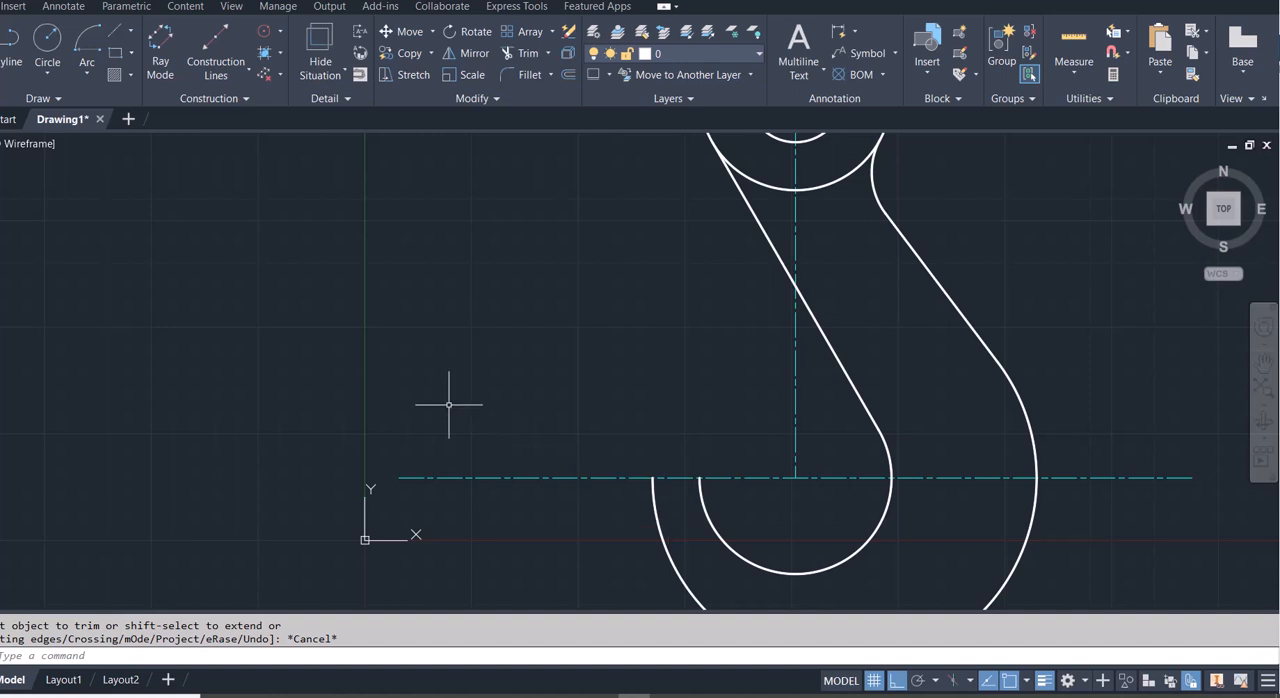
click(700, 497)
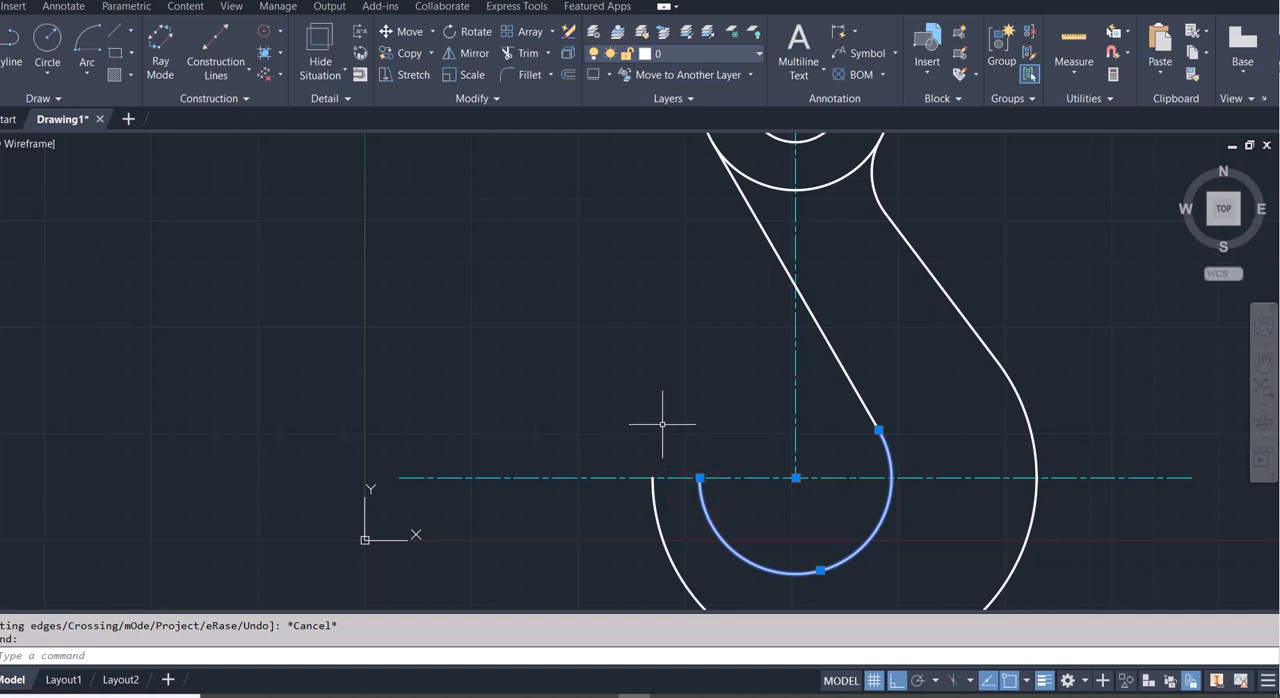
key(Escape)
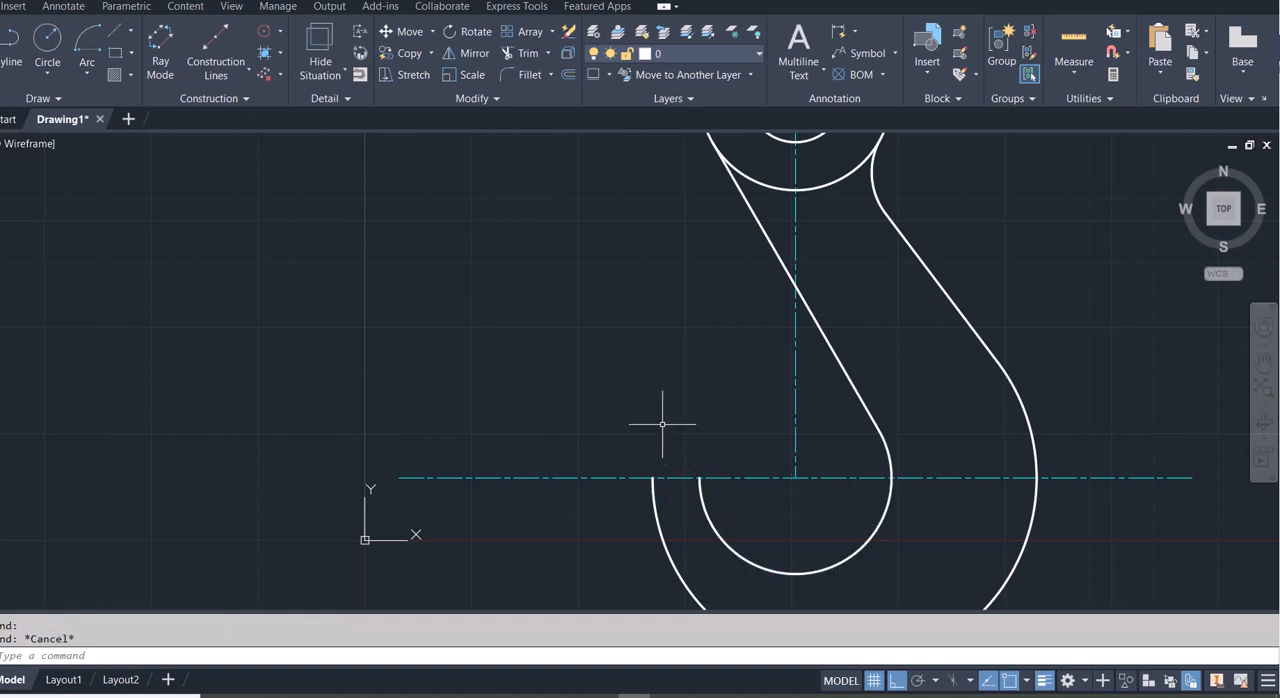
click(705, 500)
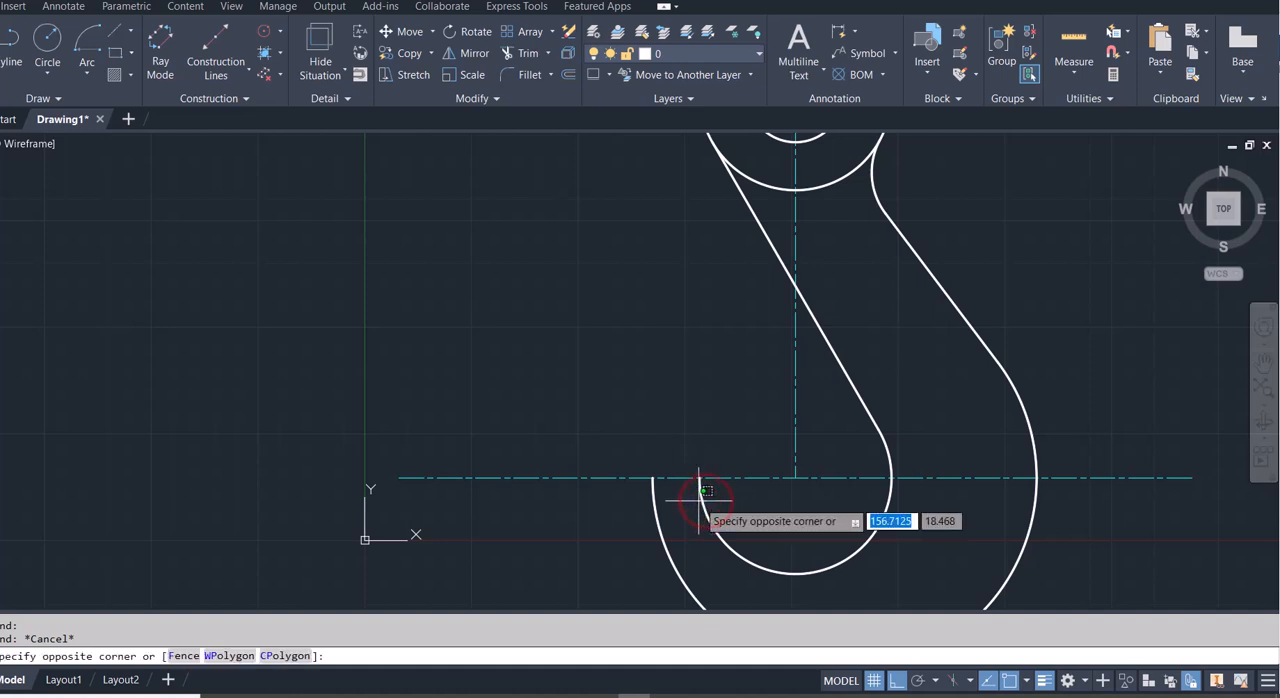
click(699, 500)
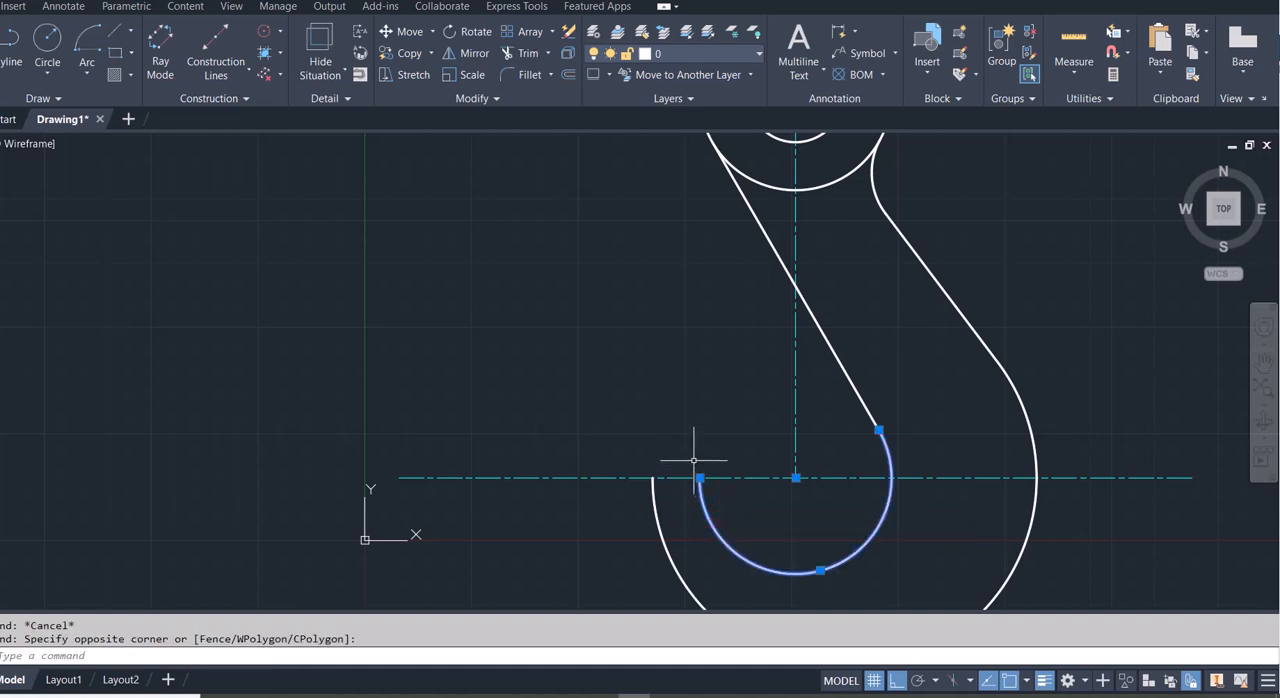
key(Escape)
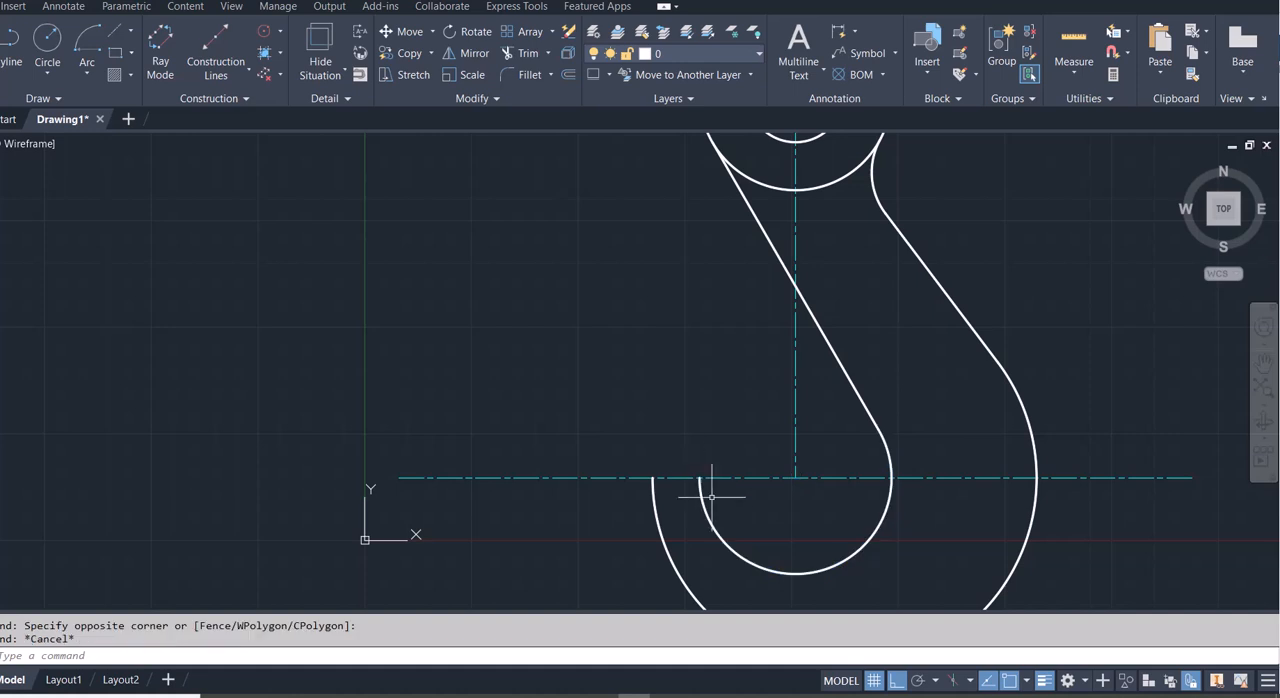
click(703, 503)
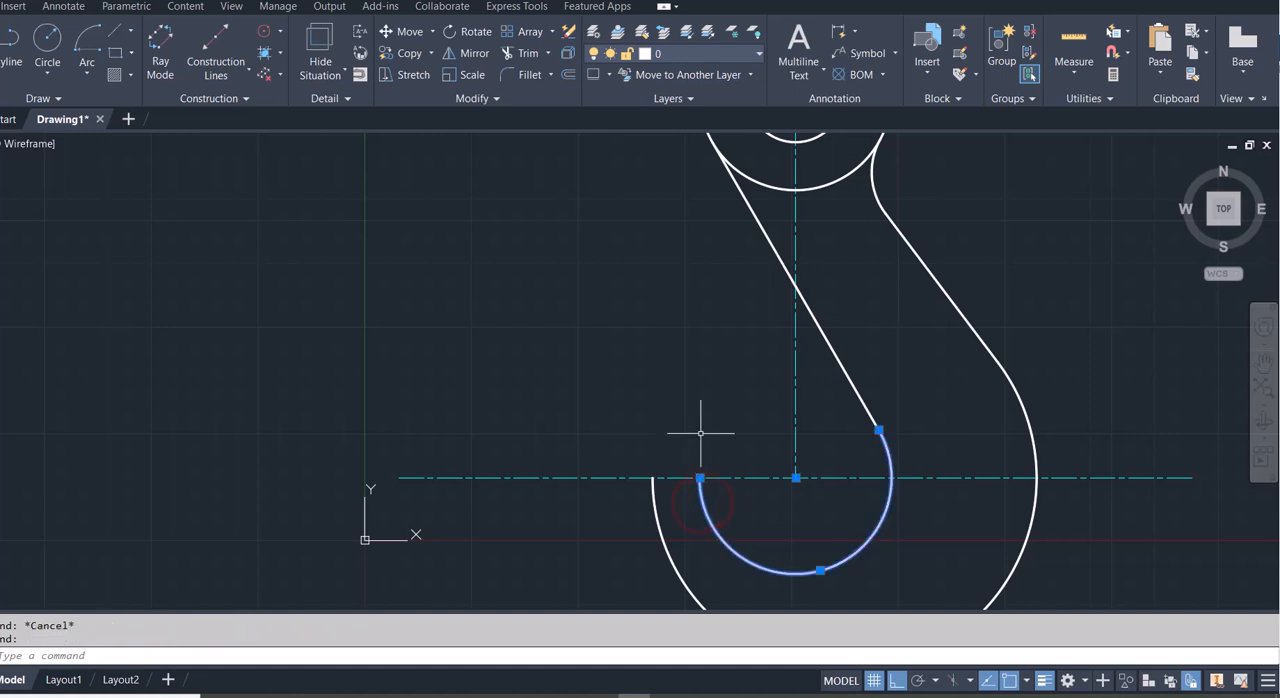
key(Escape)
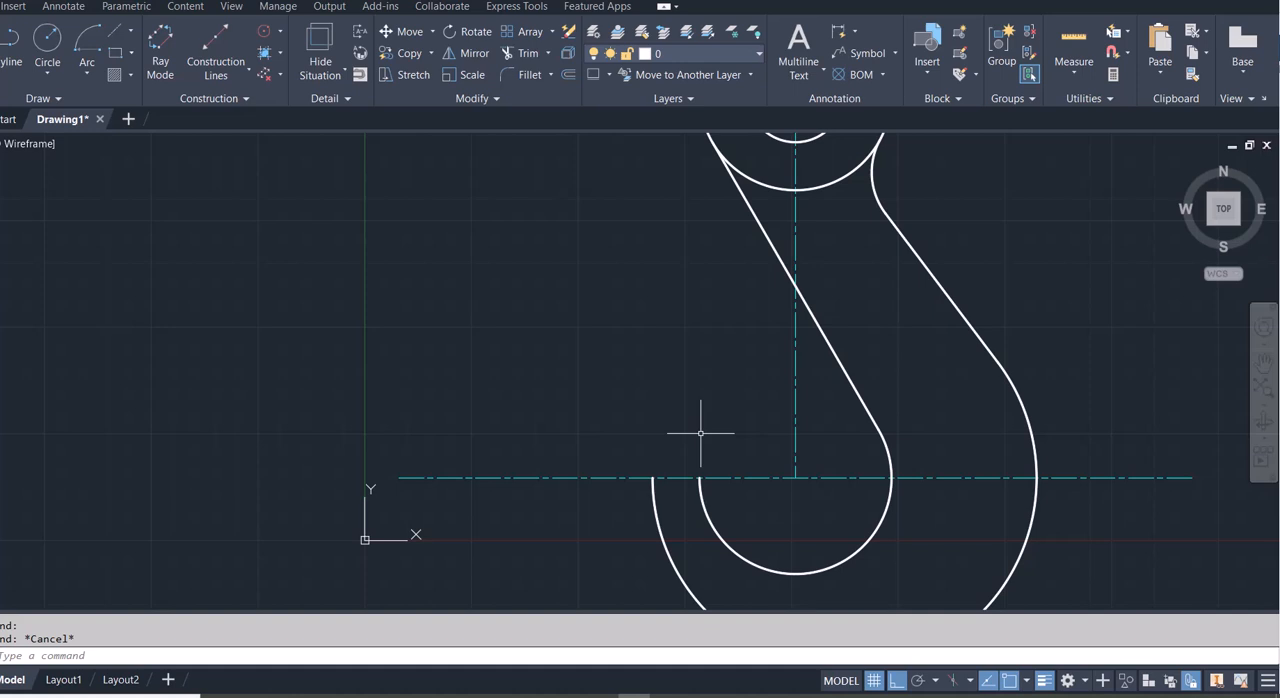
- Draw a circle of radius 45 centred on the lower centerline, 90 units left of the vertical centerline, passing through the inner arc's end point
click(48, 39)
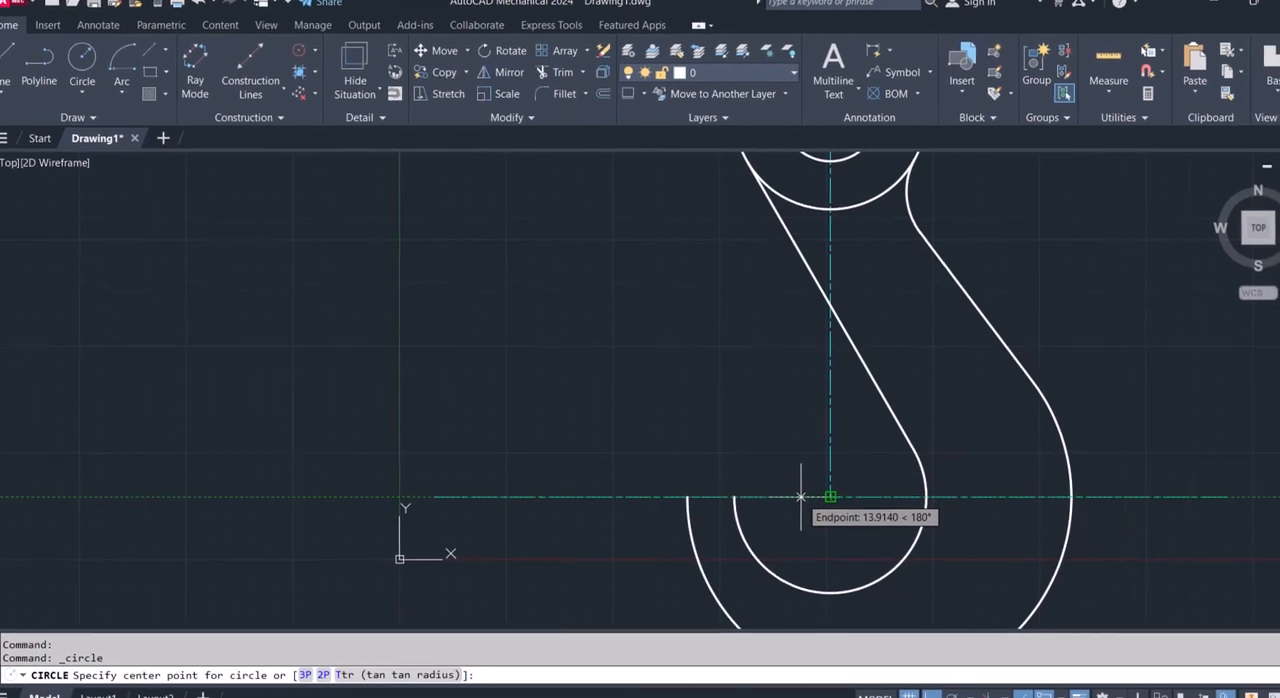
text(90)
key(Return)
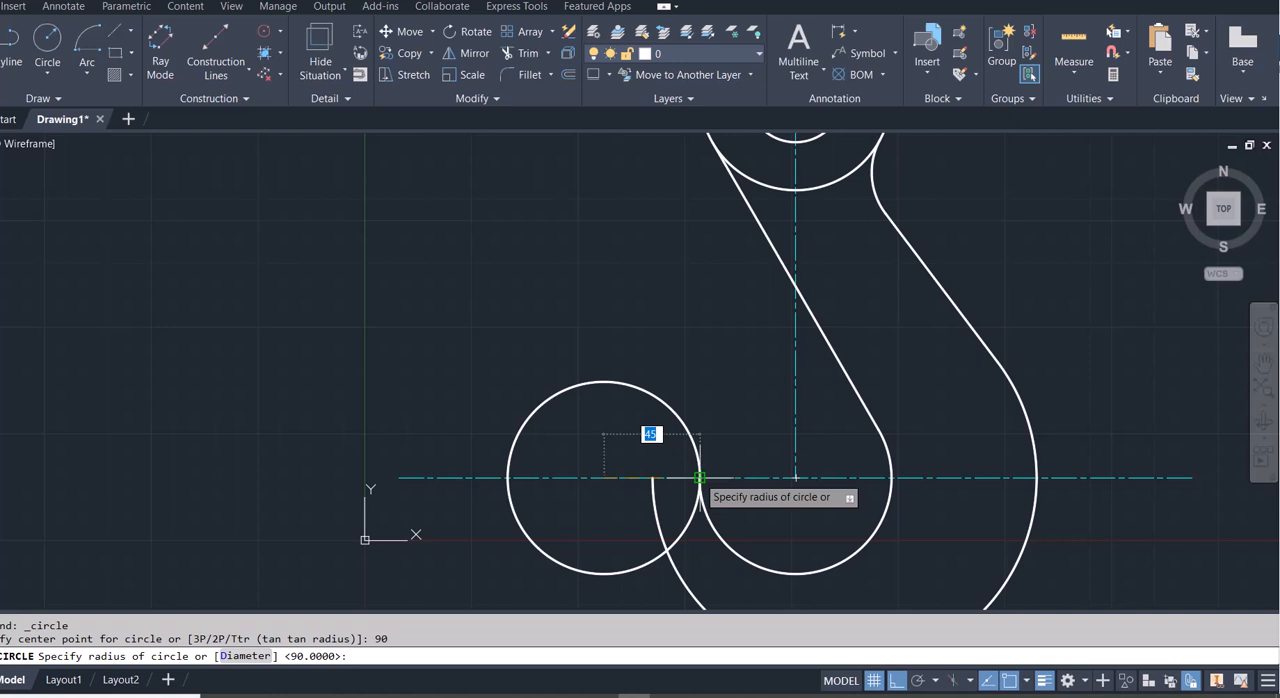
click(699, 477)
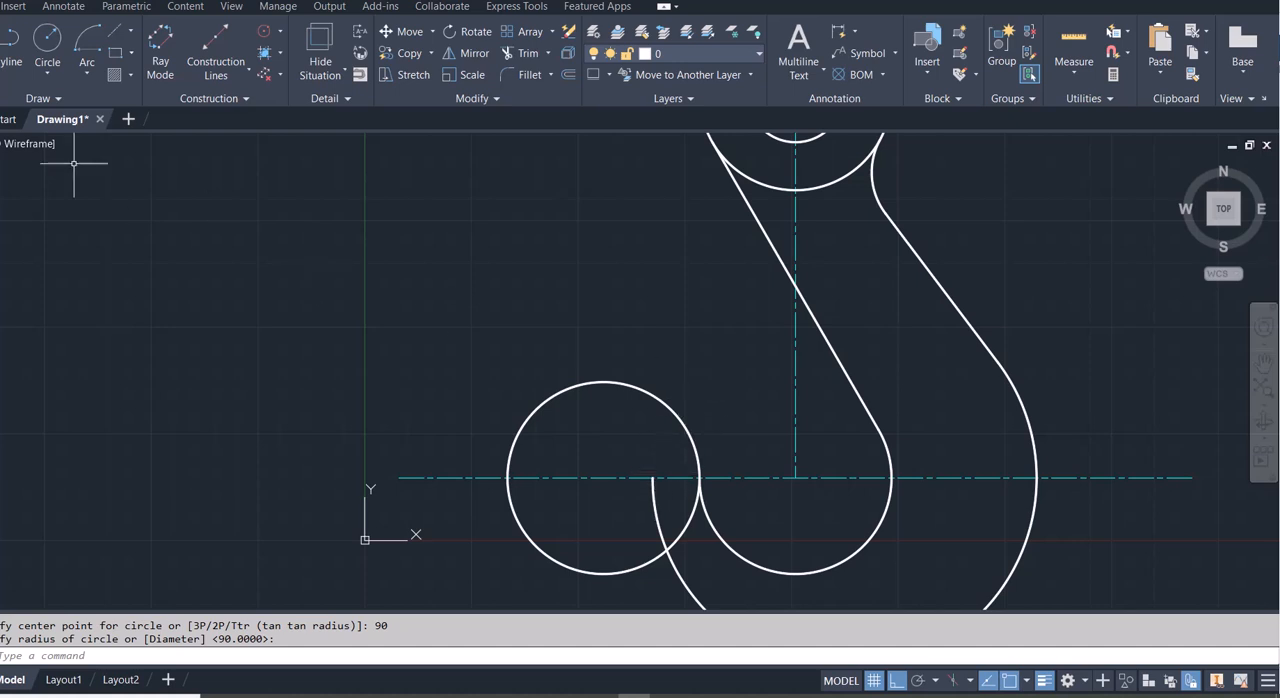
- Draw a radius 45 circle centred on the lower centerline, 135 units left of the outer hook arc's centre, through that arc's end point
click(47, 37)
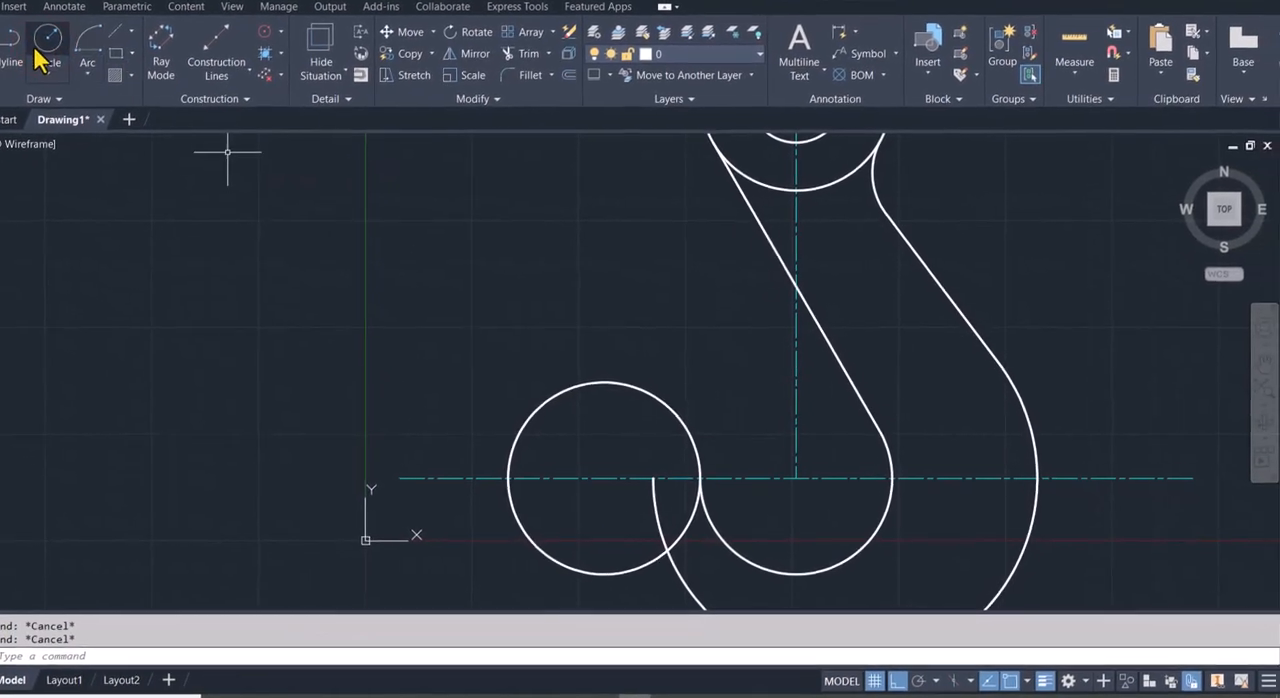
click(57, 45)
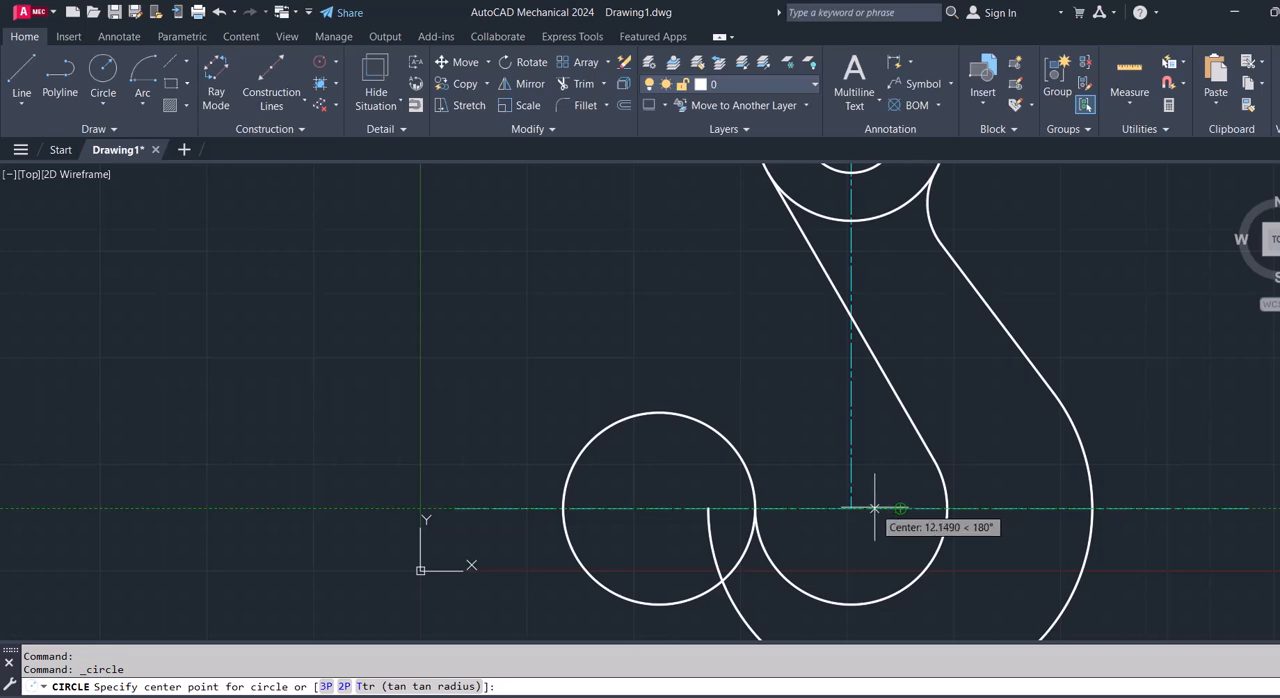
text(13)
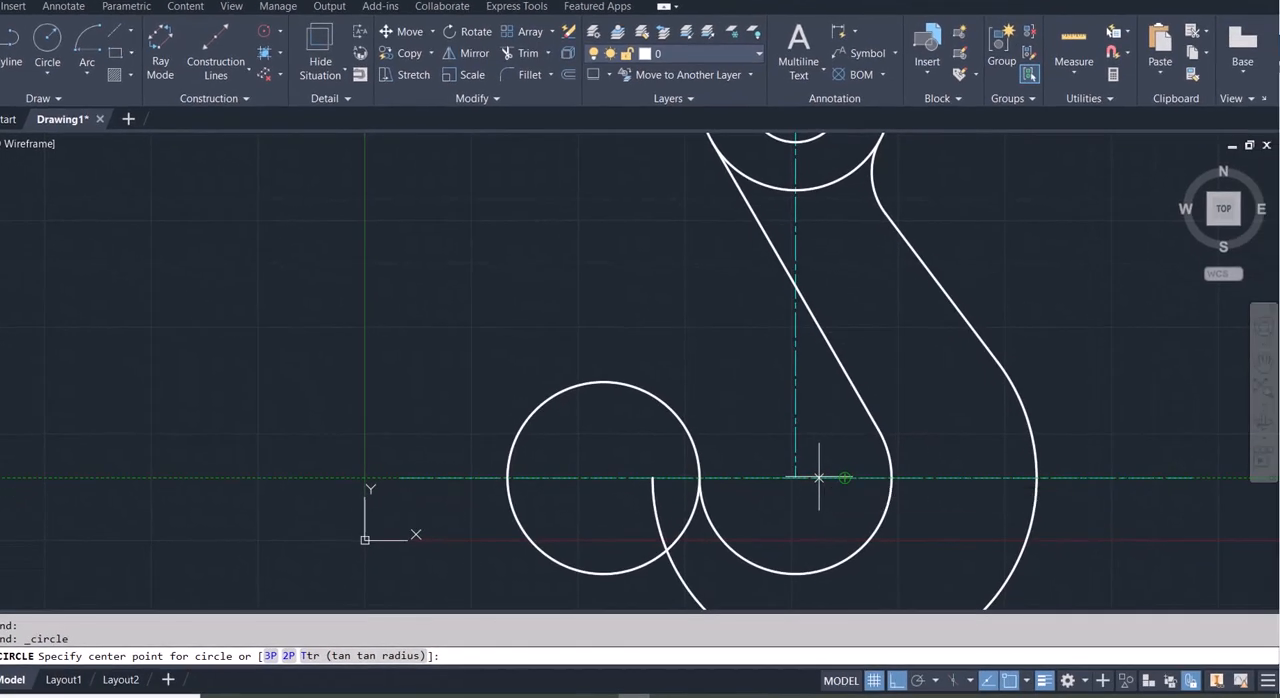
key(Return)
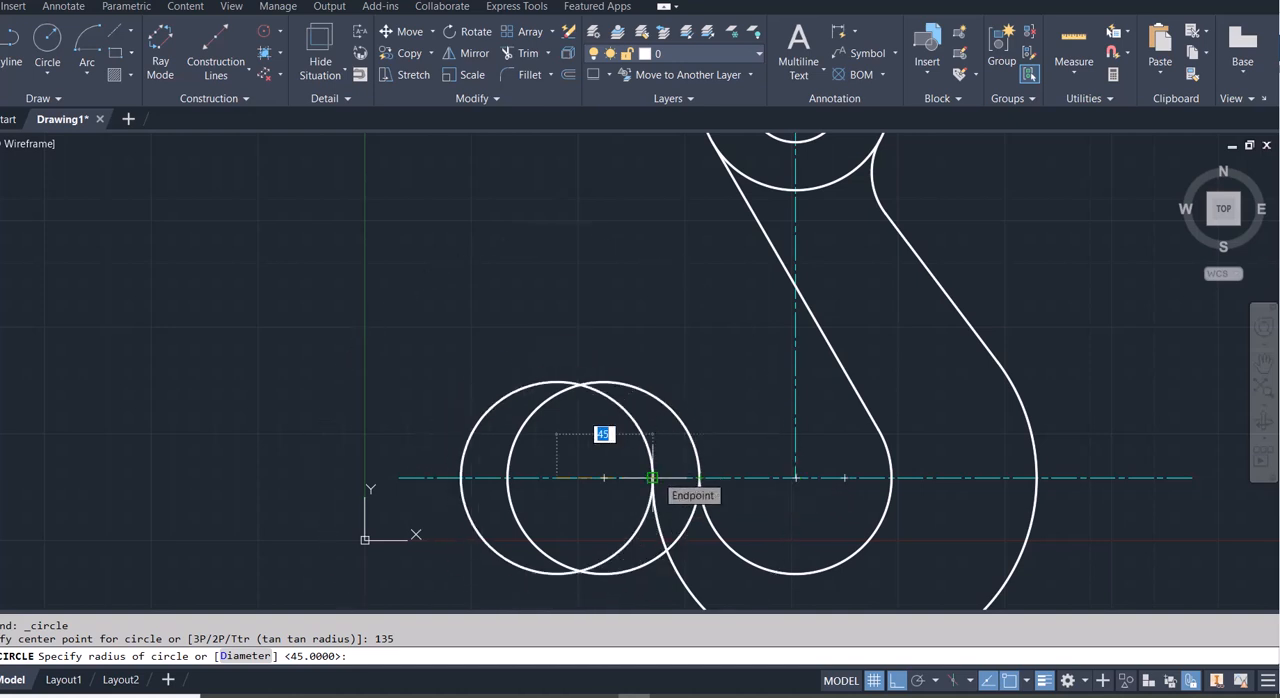
click(655, 477)
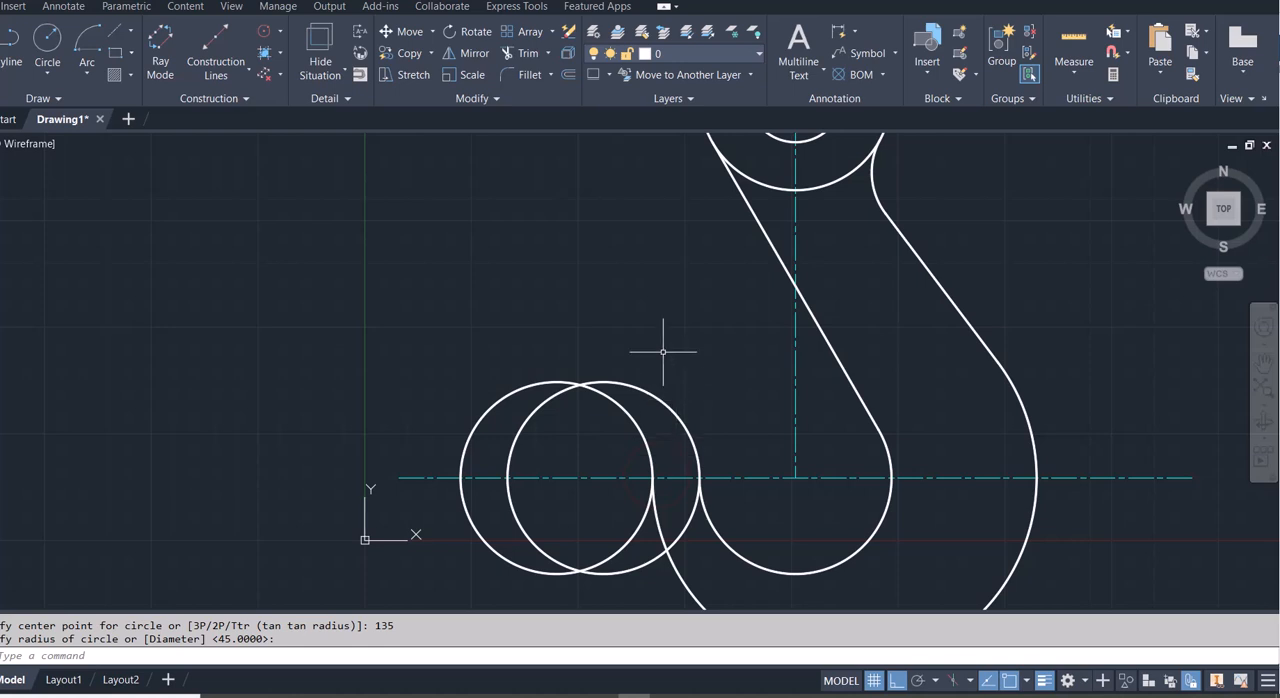
- Trim the two overlapping radius 45 circles to leave only the pointed hook tip curving up from the ends of the lower hook arcs
text(tr)
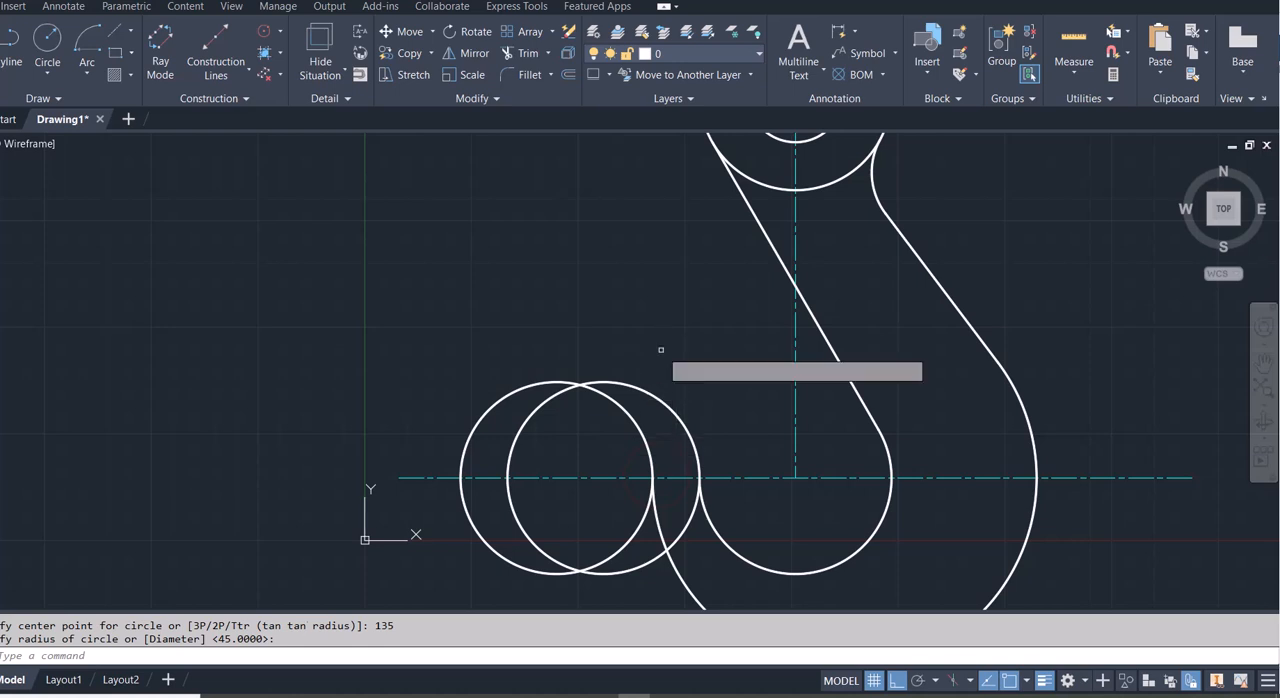
key(Return)
click(594, 402)
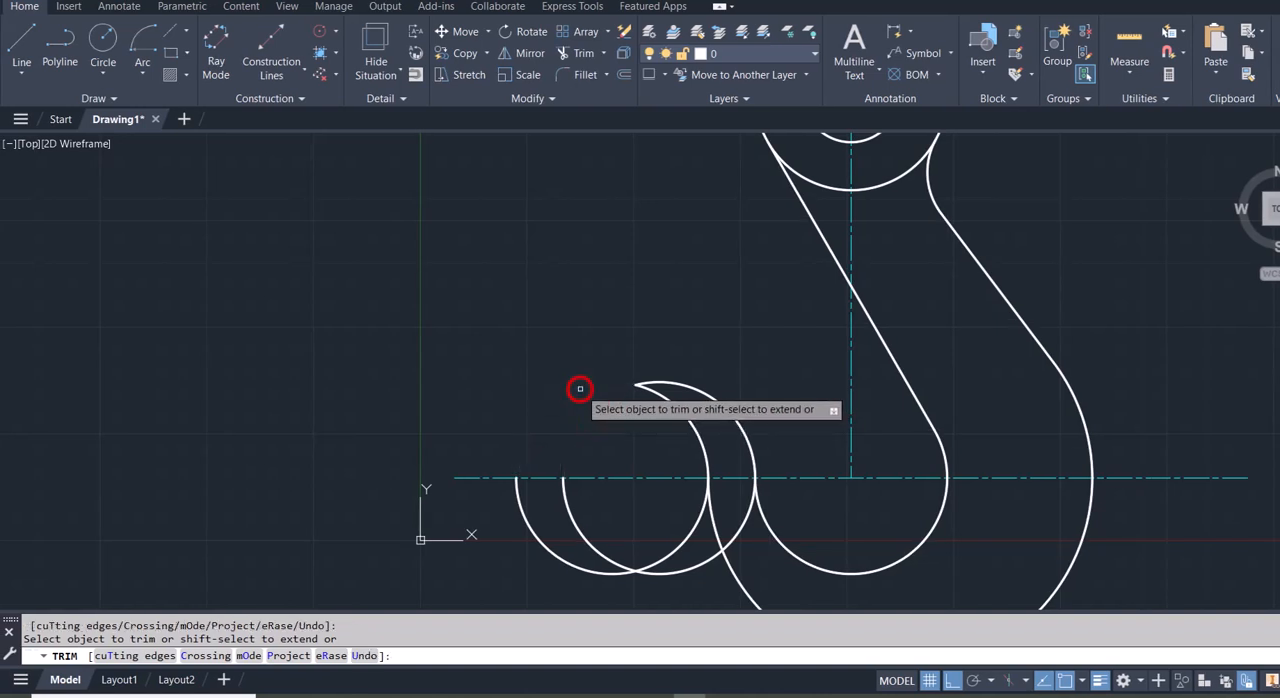
click(545, 549)
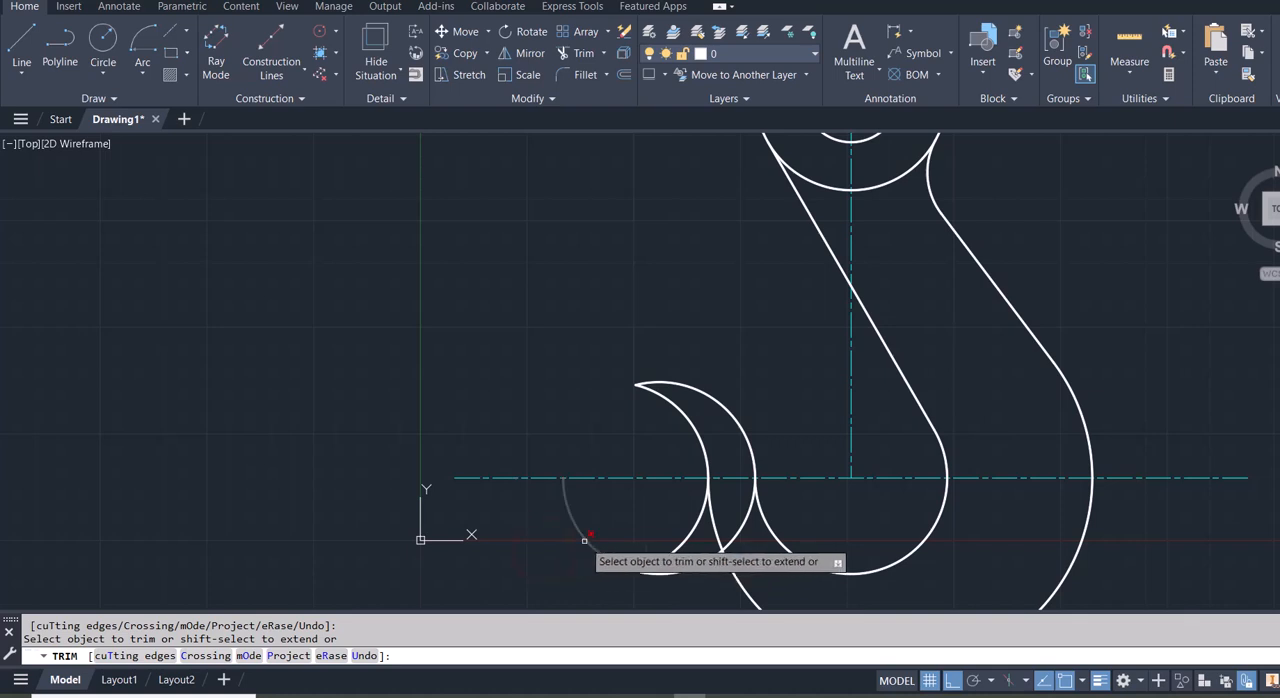
click(585, 540)
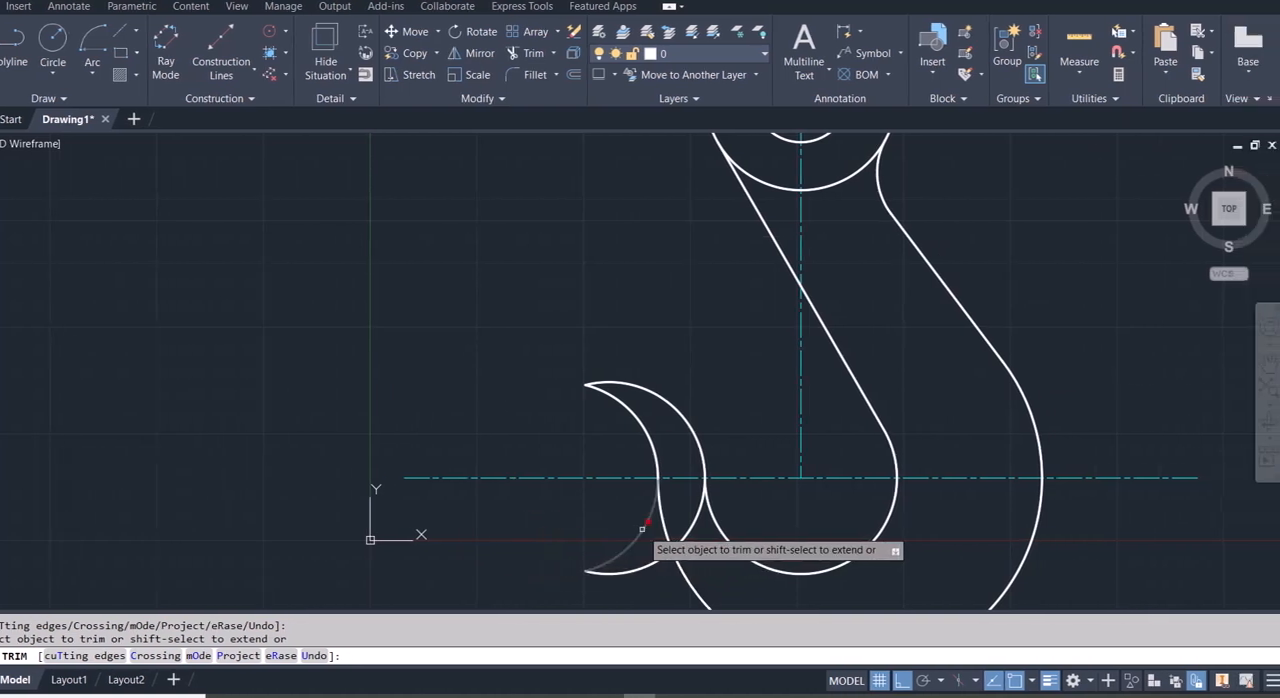
click(642, 529)
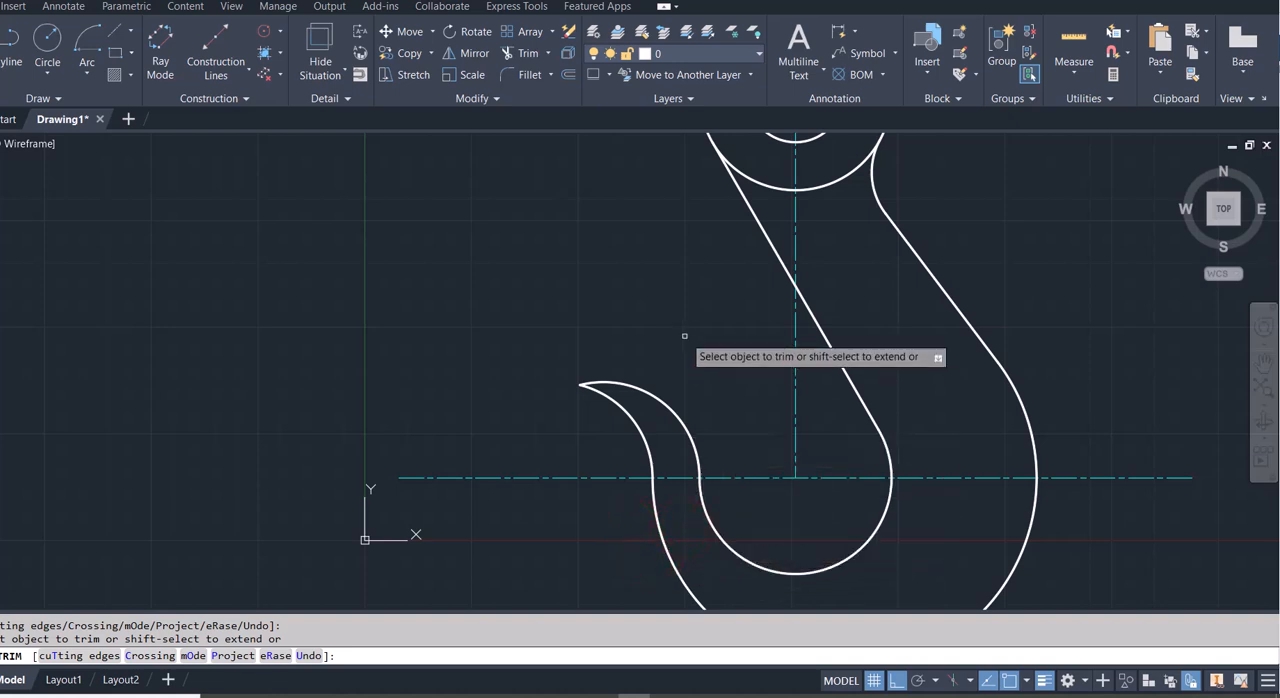
key(Escape)
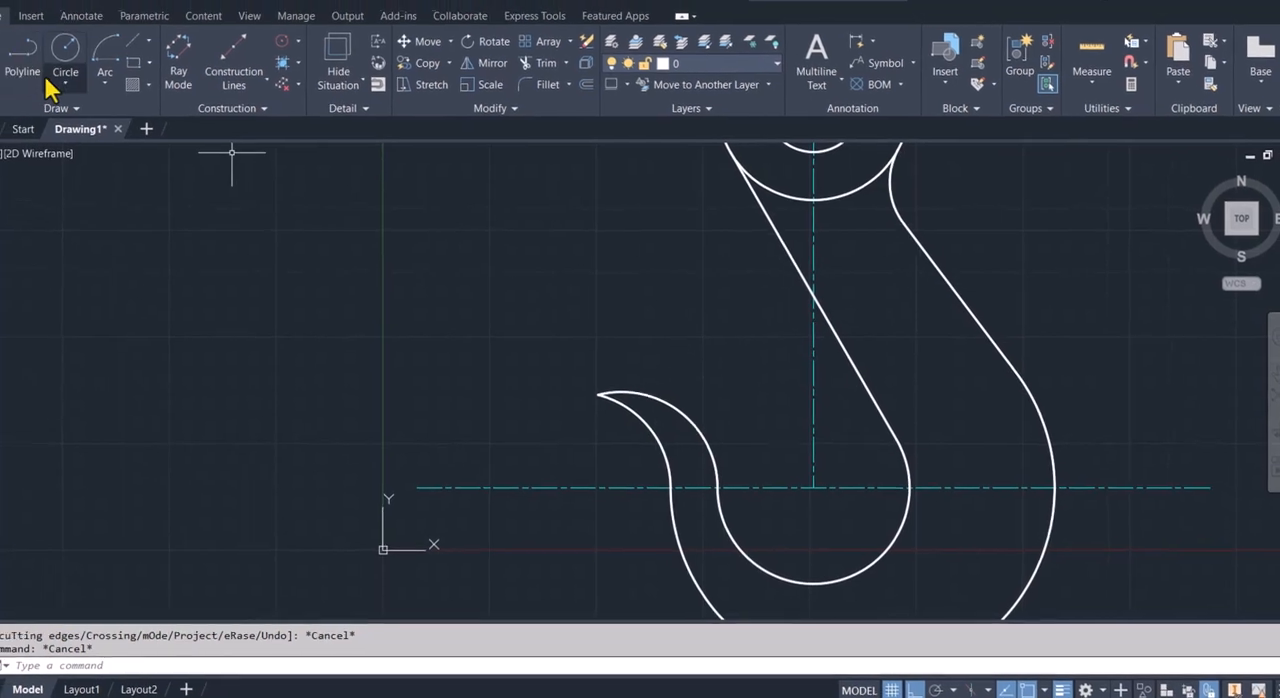
- Draw a Tan, Tan, Radius circle of radius 7 tangent to both arcs of the pointed hook tip
click(48, 62)
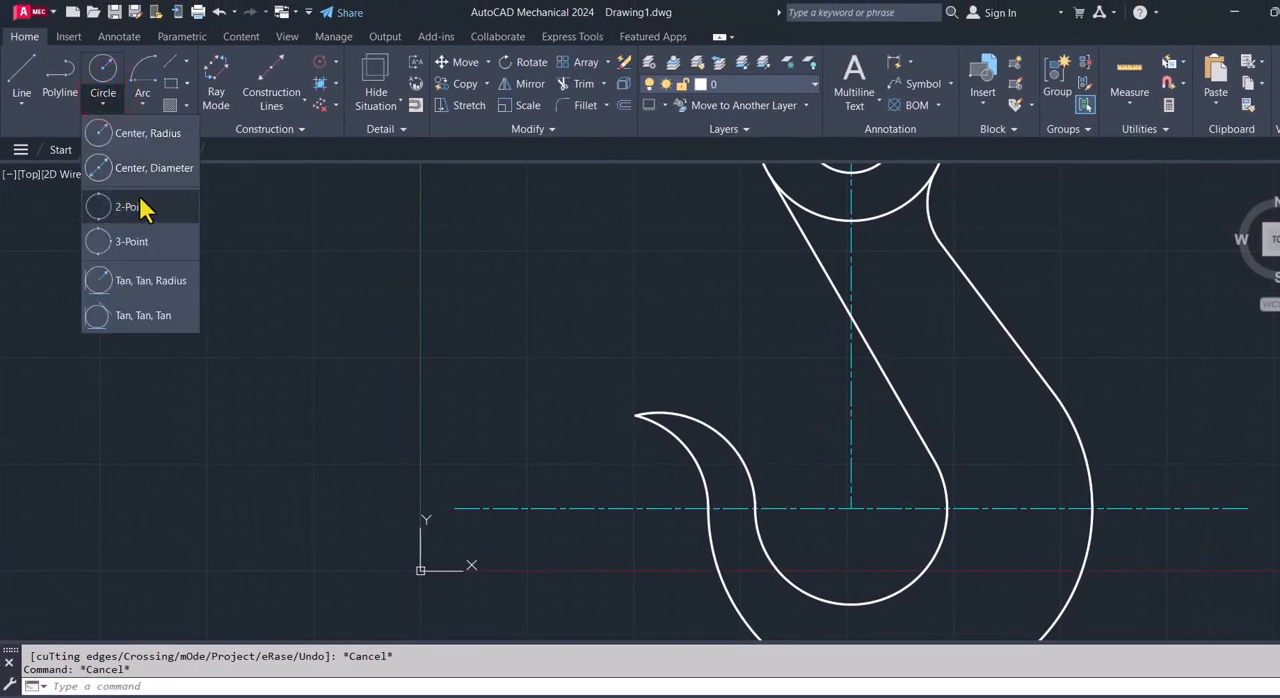
click(141, 283)
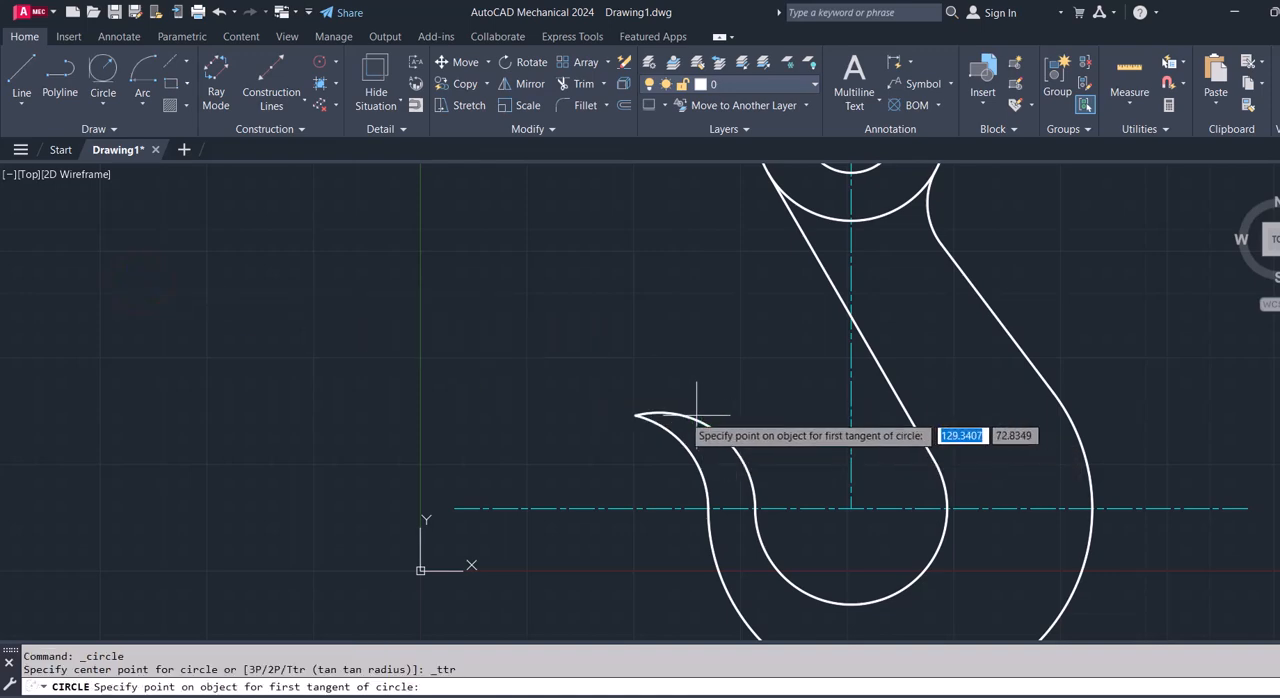
click(673, 415)
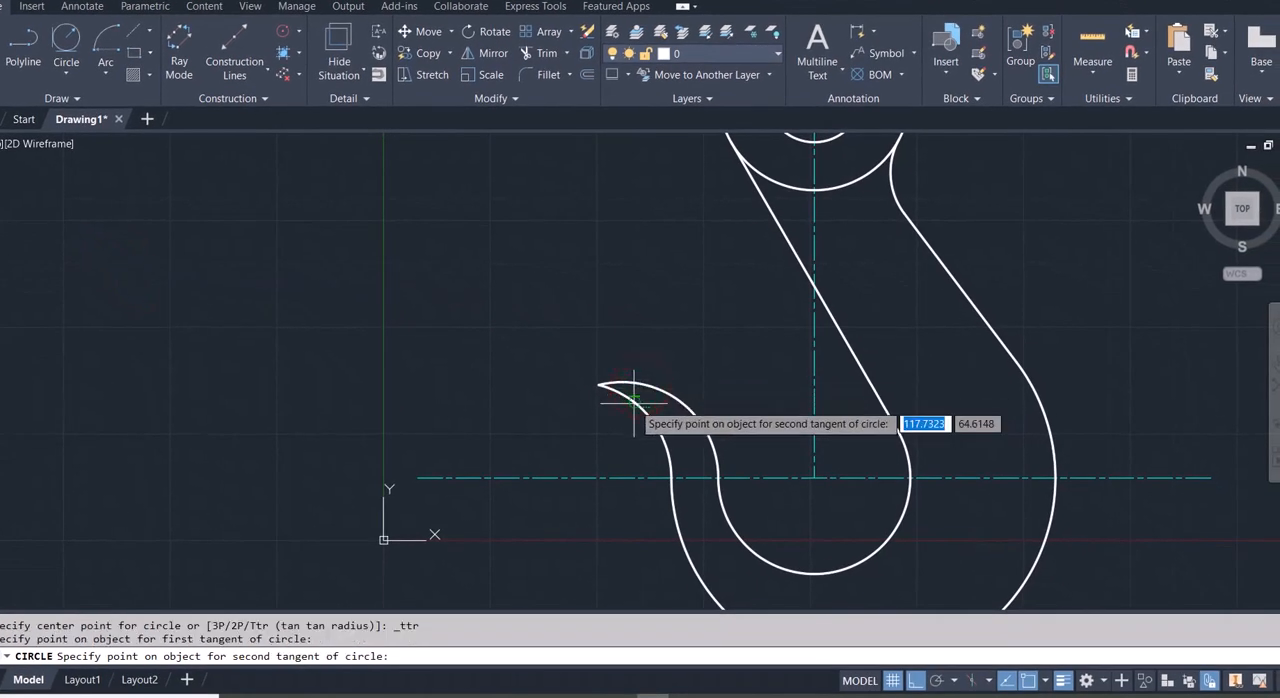
click(633, 400)
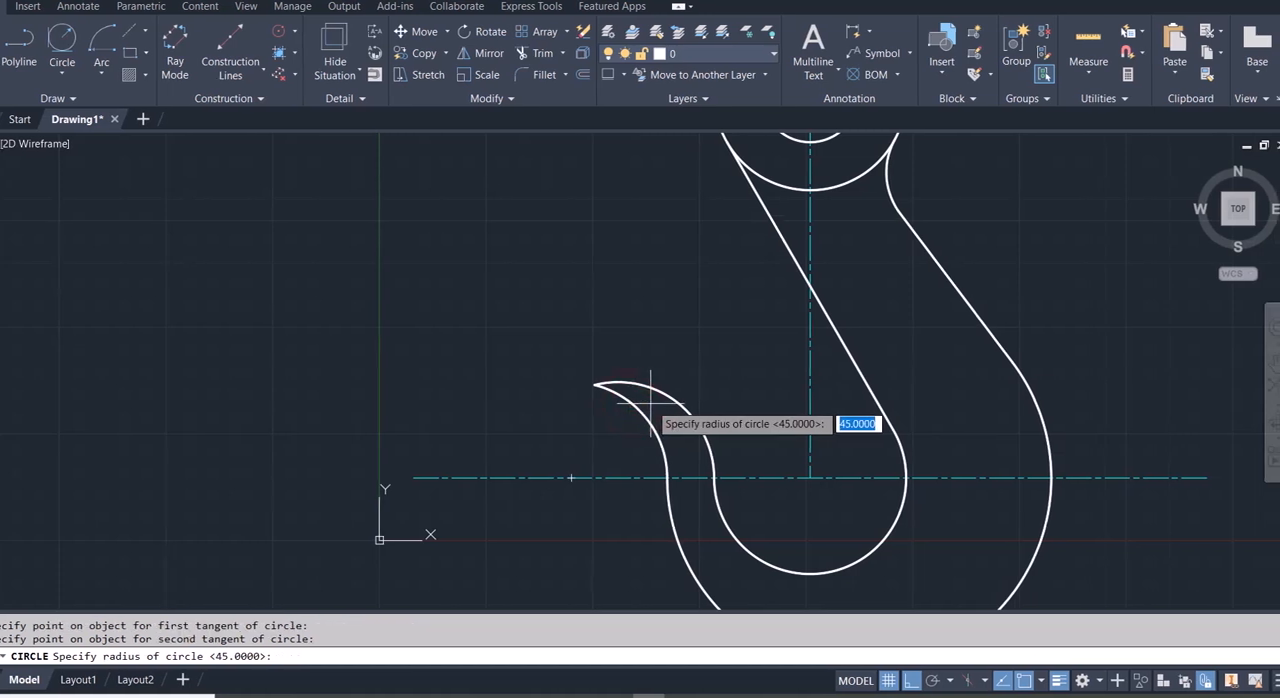
text(7)
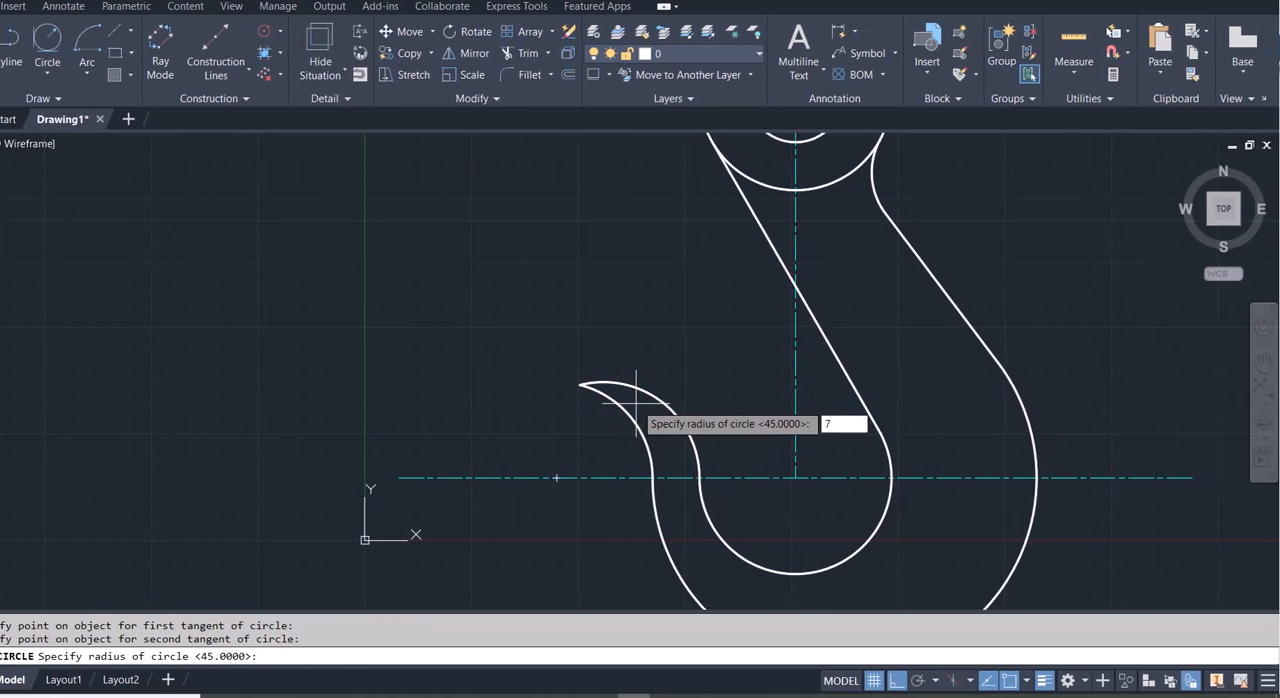
key(Return)
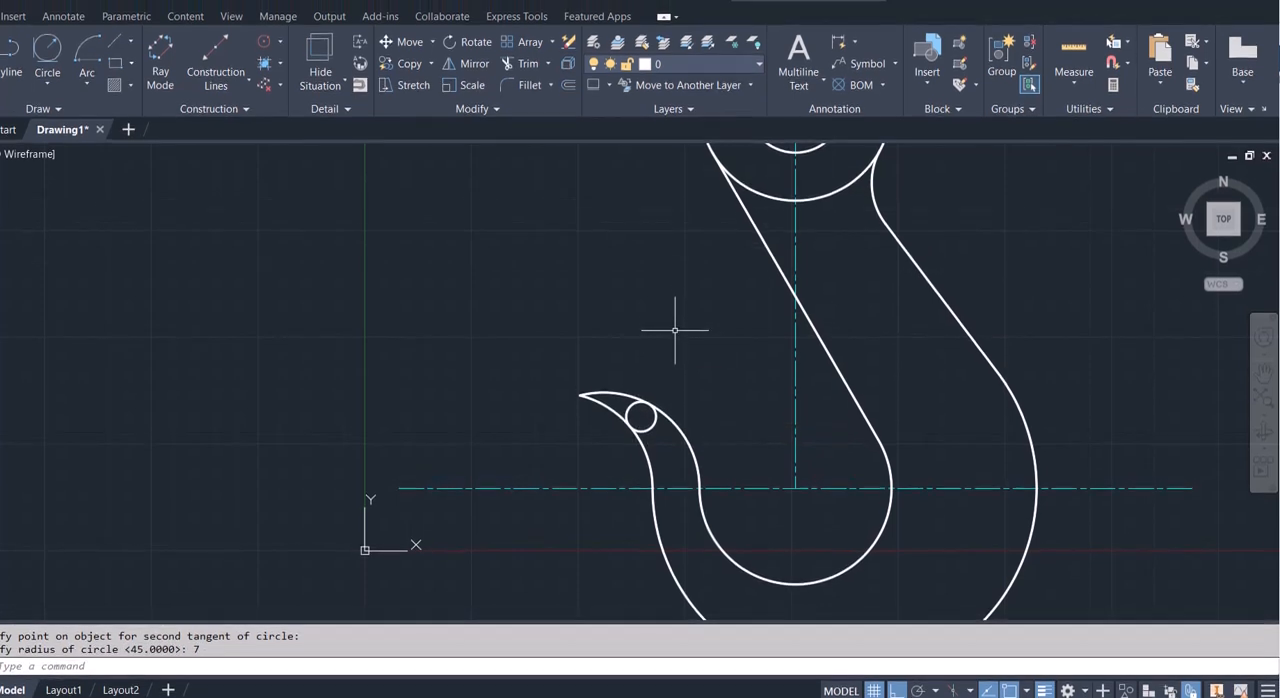
- Trim the pointed tip beyond the small tangent circle and the circle's inner part, leaving a rounded hook end
text(tr)
key(Return)
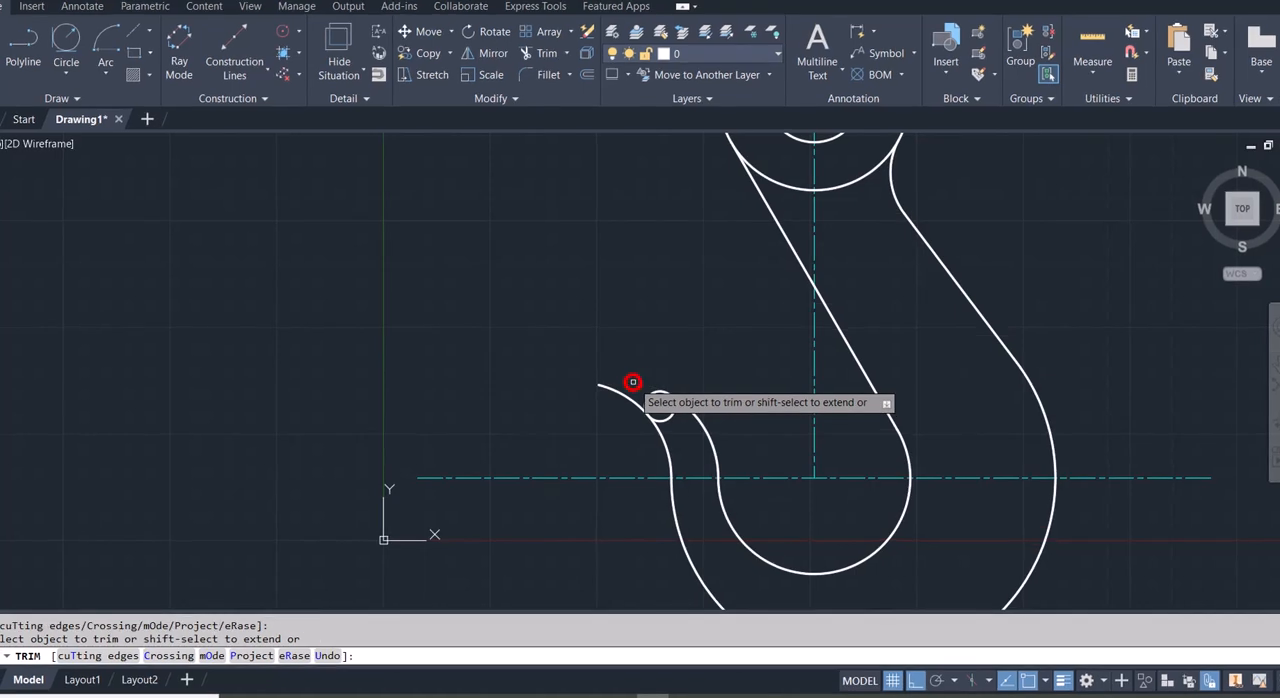
click(630, 396)
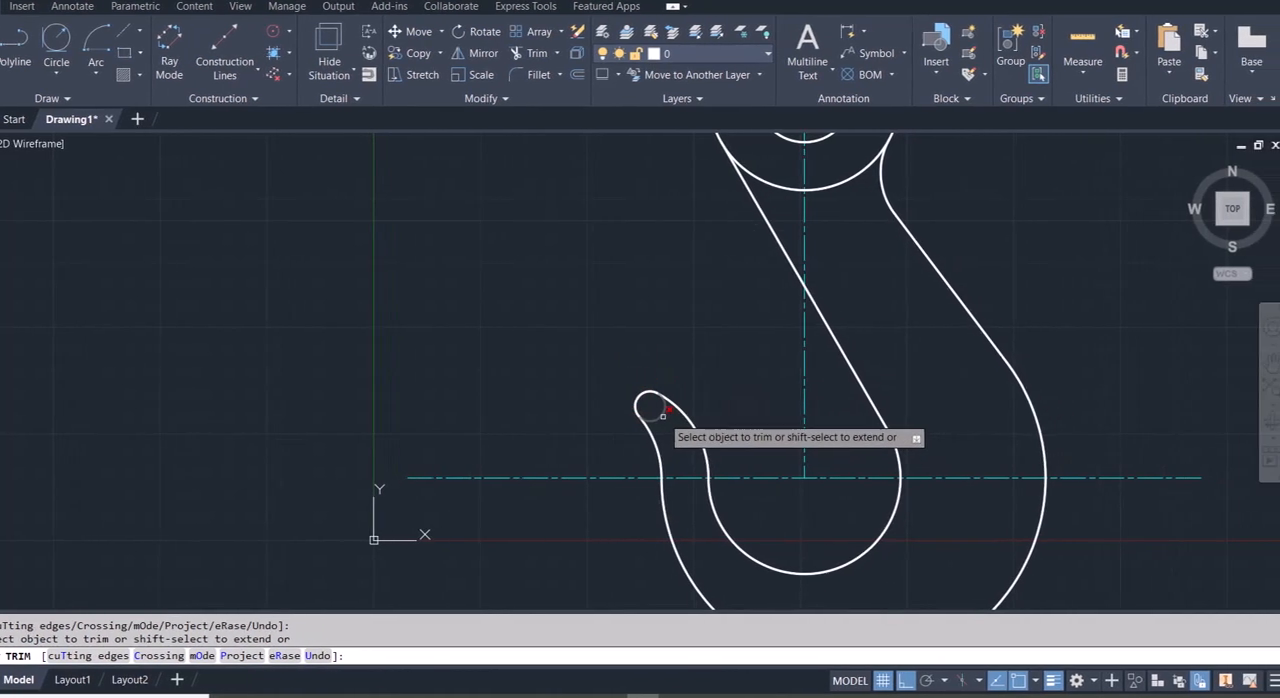
click(690, 416)
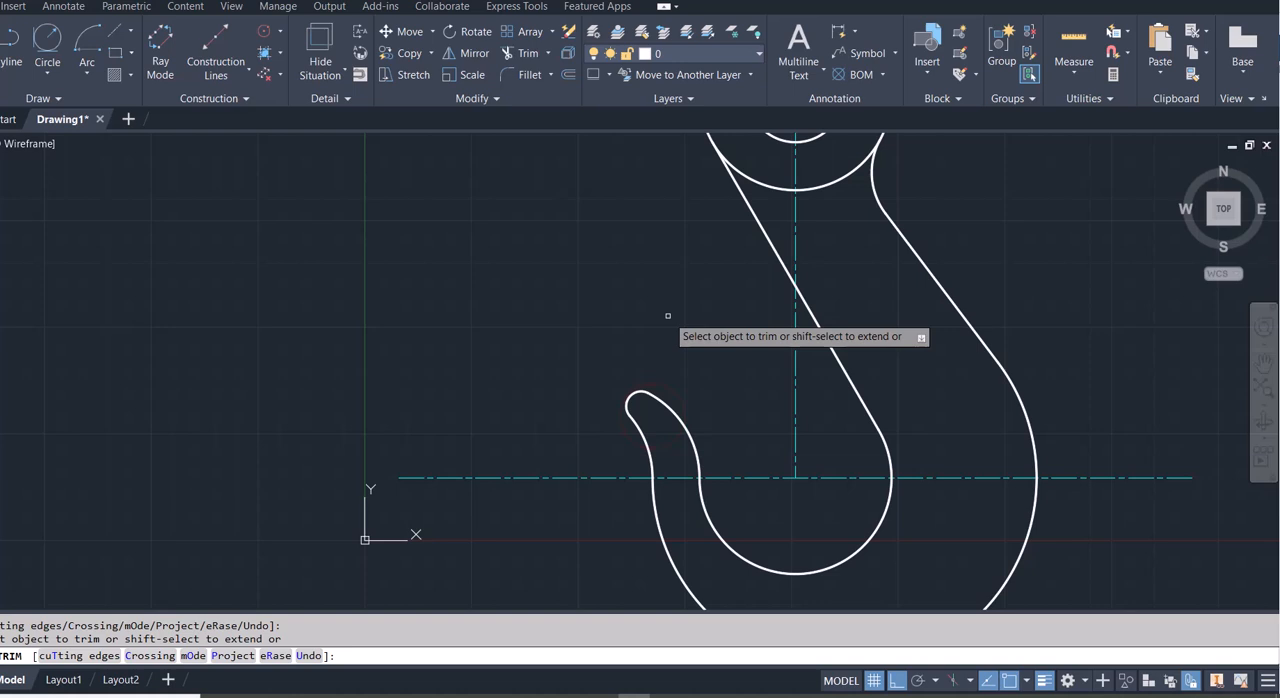
key(Escape)
key(Escape)
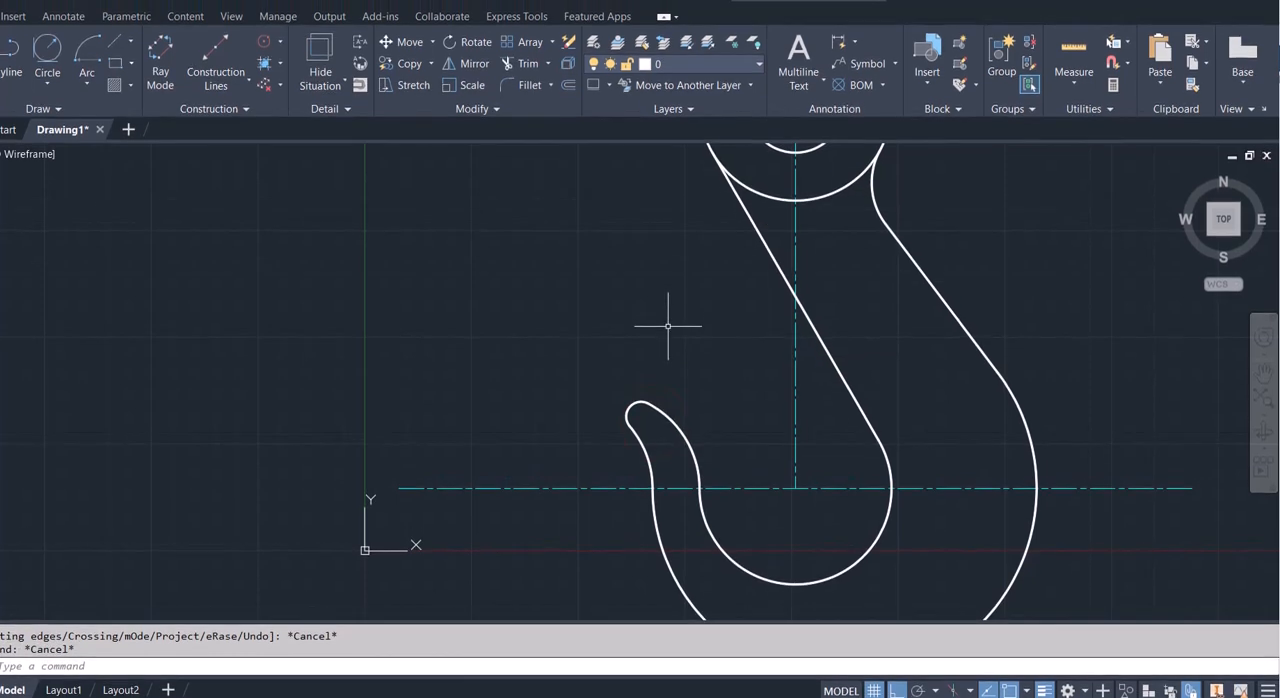
- Examine the complete hook profile with the whole drawing in view
text(z)
key(Return)
text(a)
key(Return)
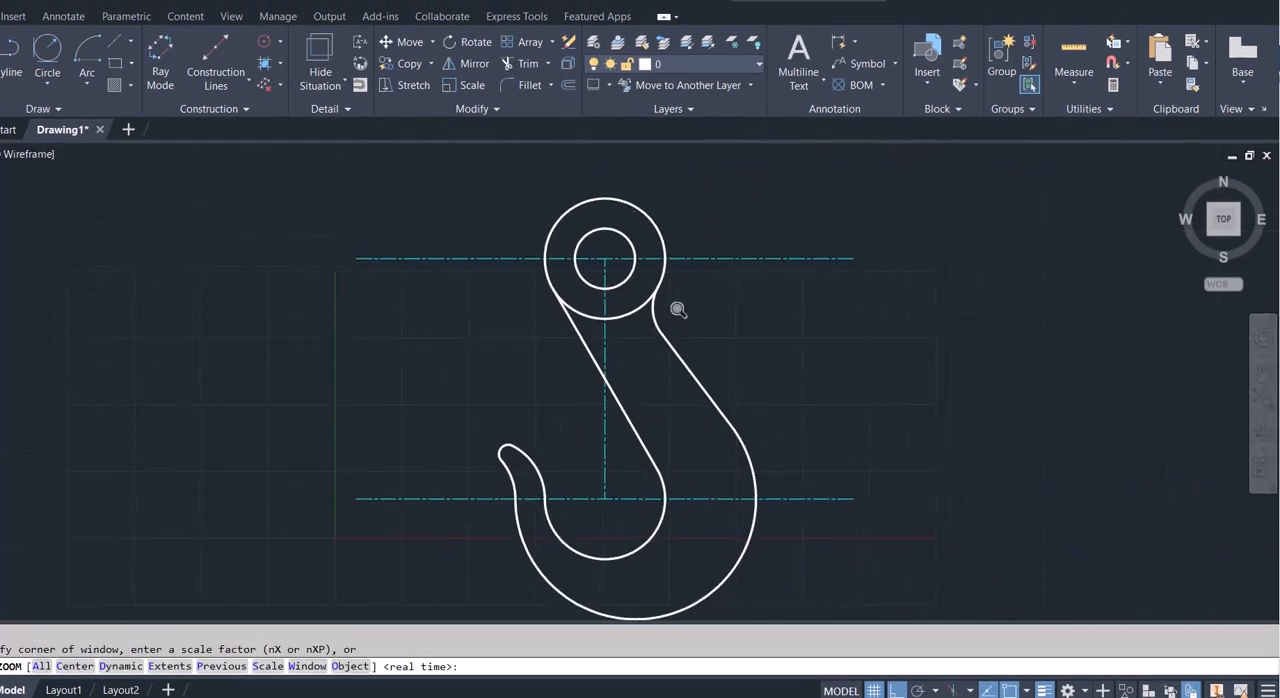
right_click(758, 305)
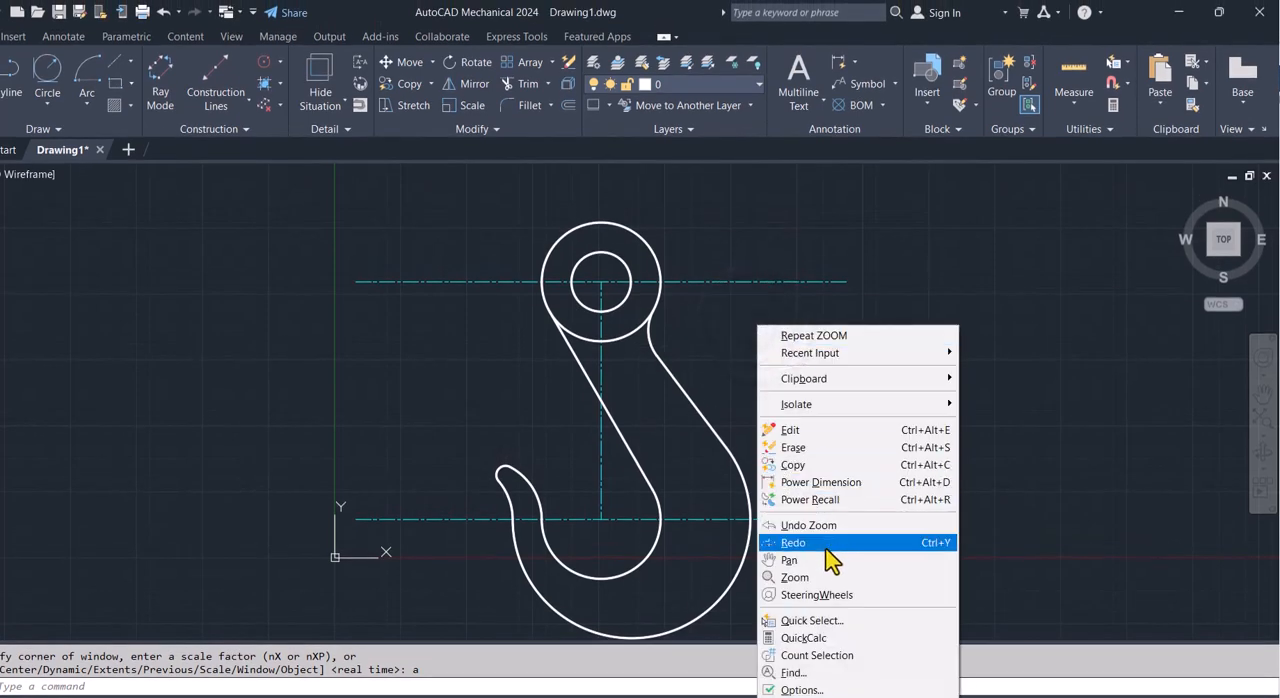
click(789, 560)
drag(891, 447, 936, 399)
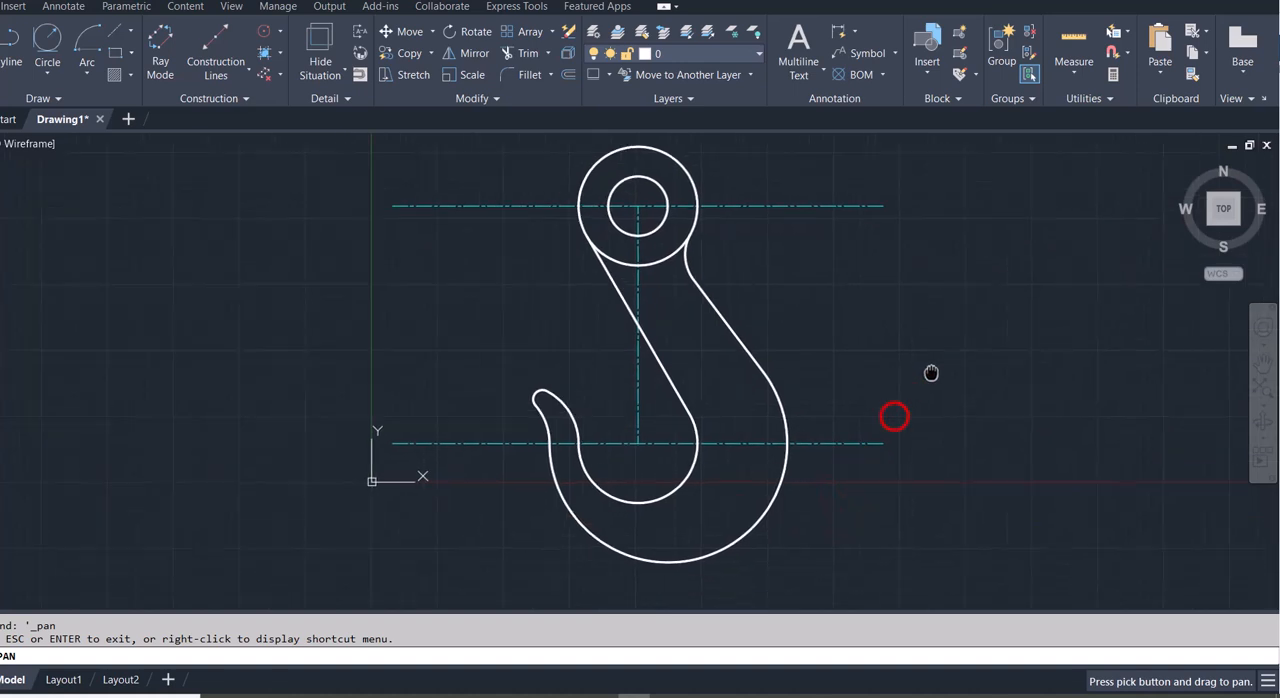
key(Escape)
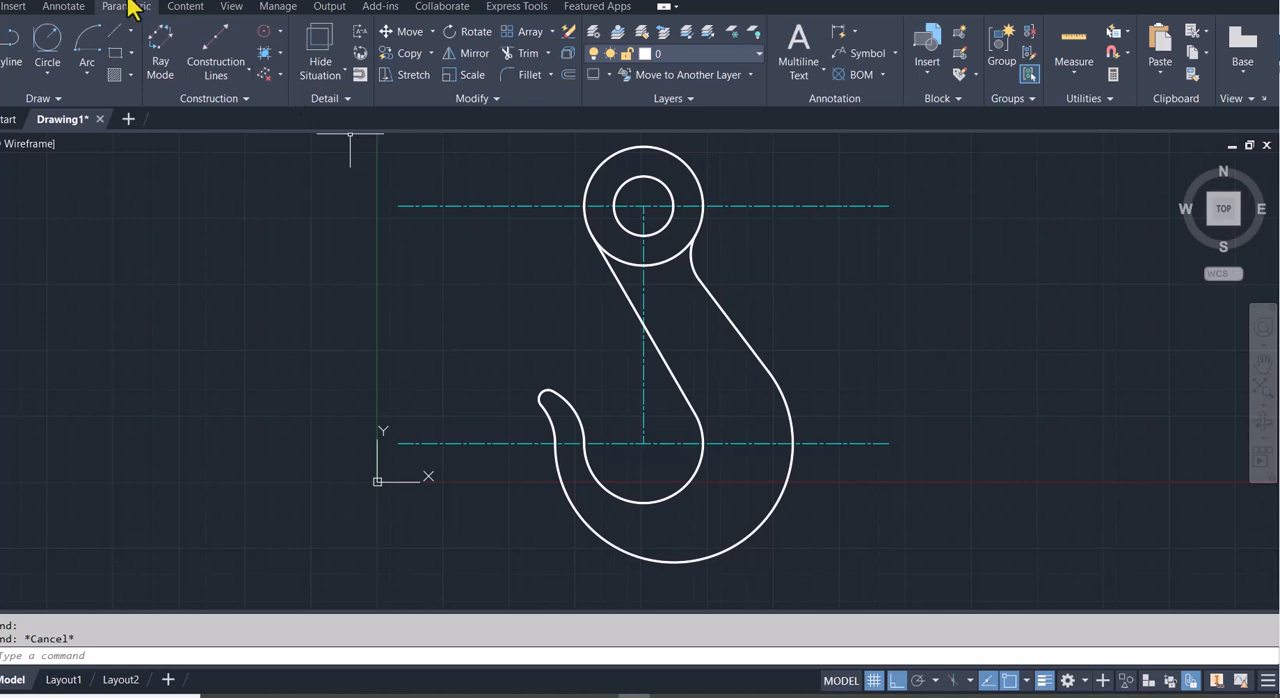
- Set the base dimension style to ISO-25 in the dimension settings
click(72, 8)
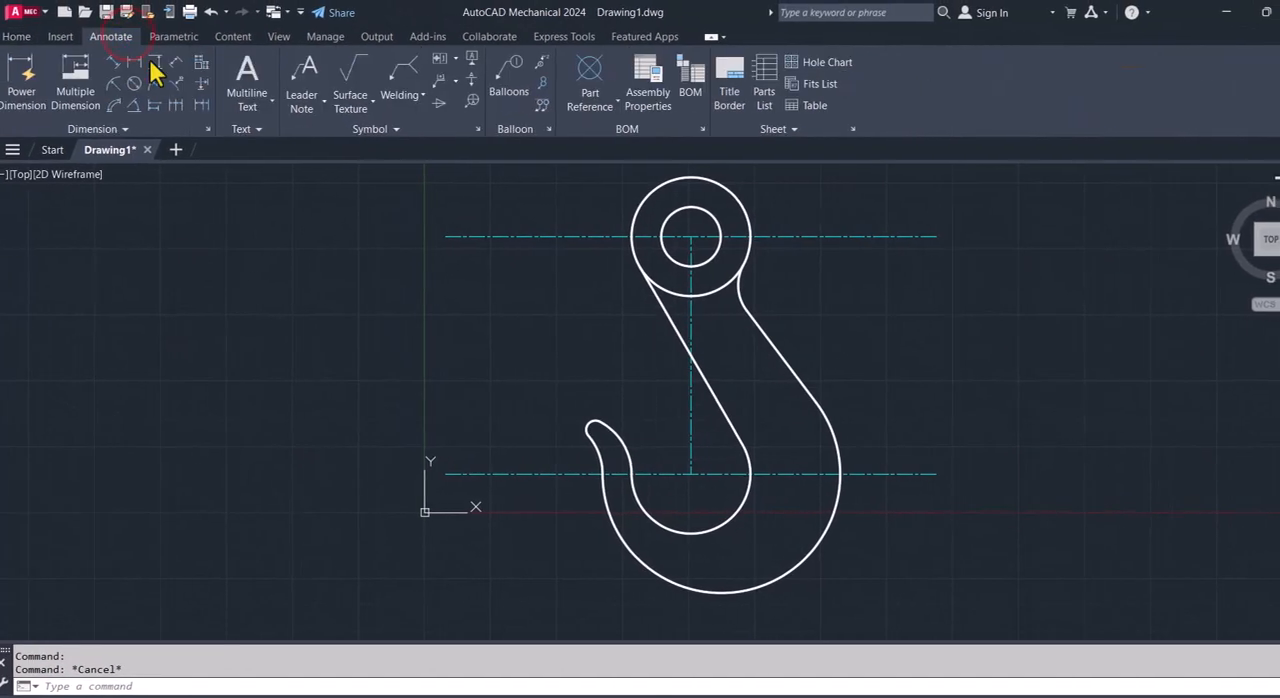
click(206, 129)
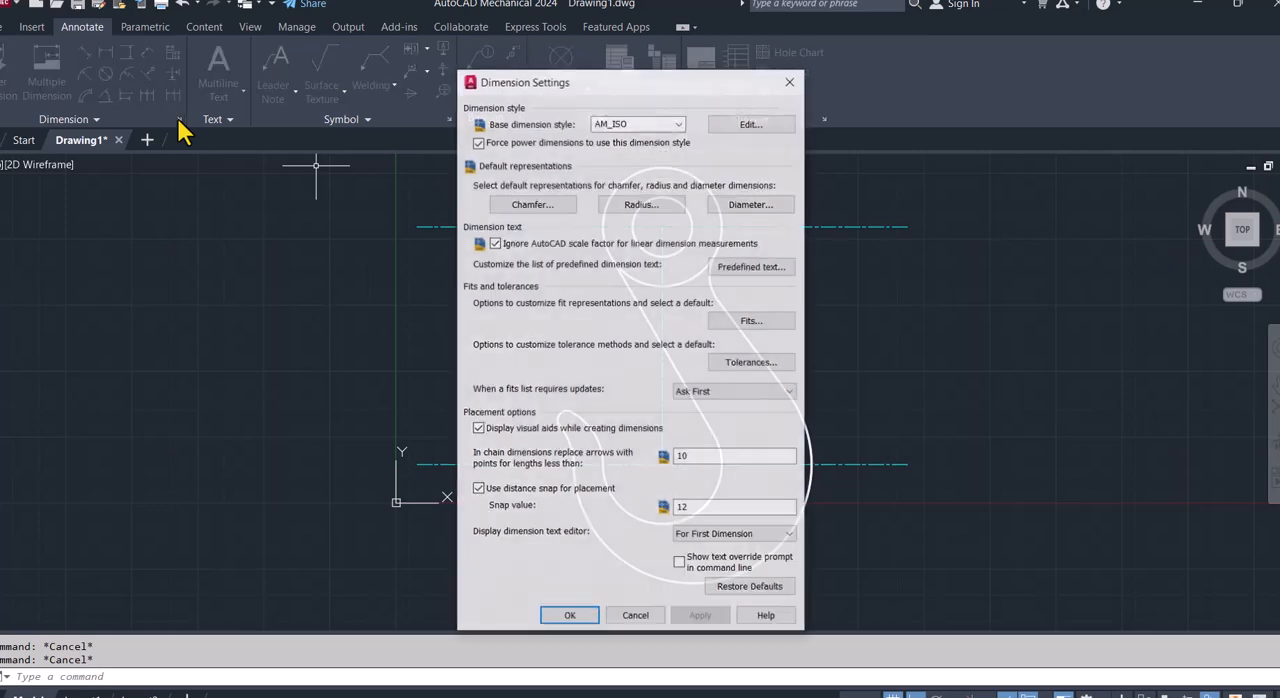
click(632, 133)
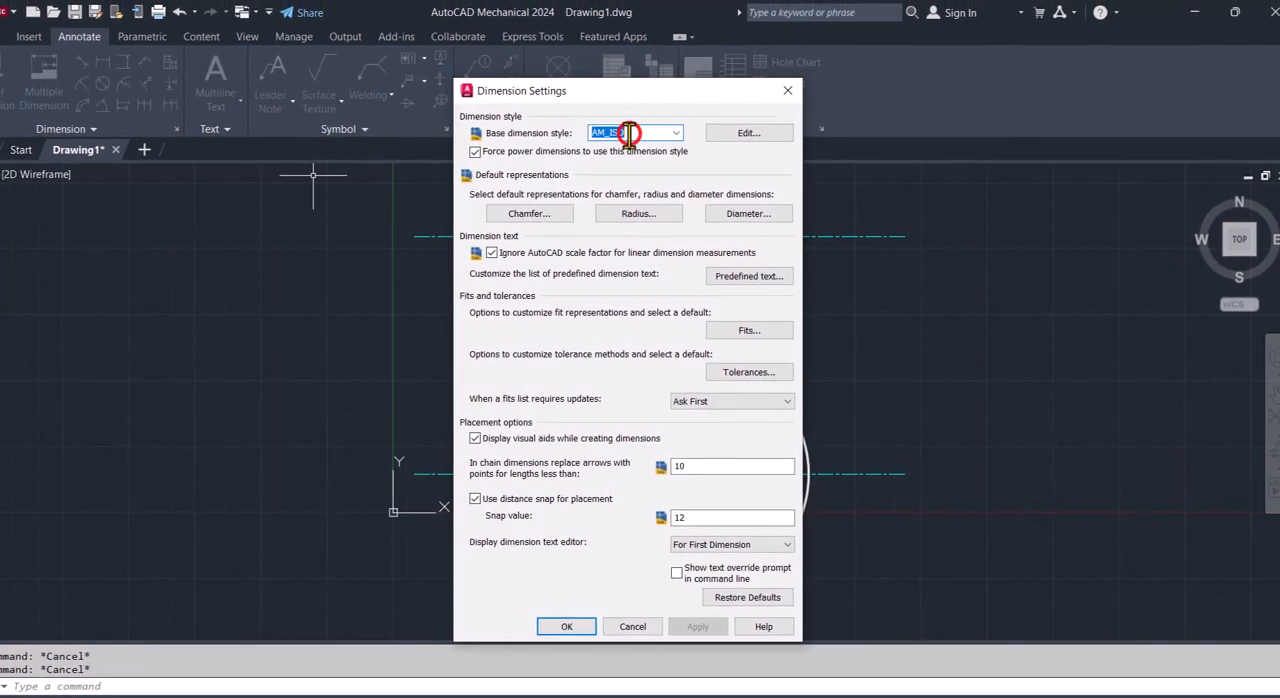
click(679, 132)
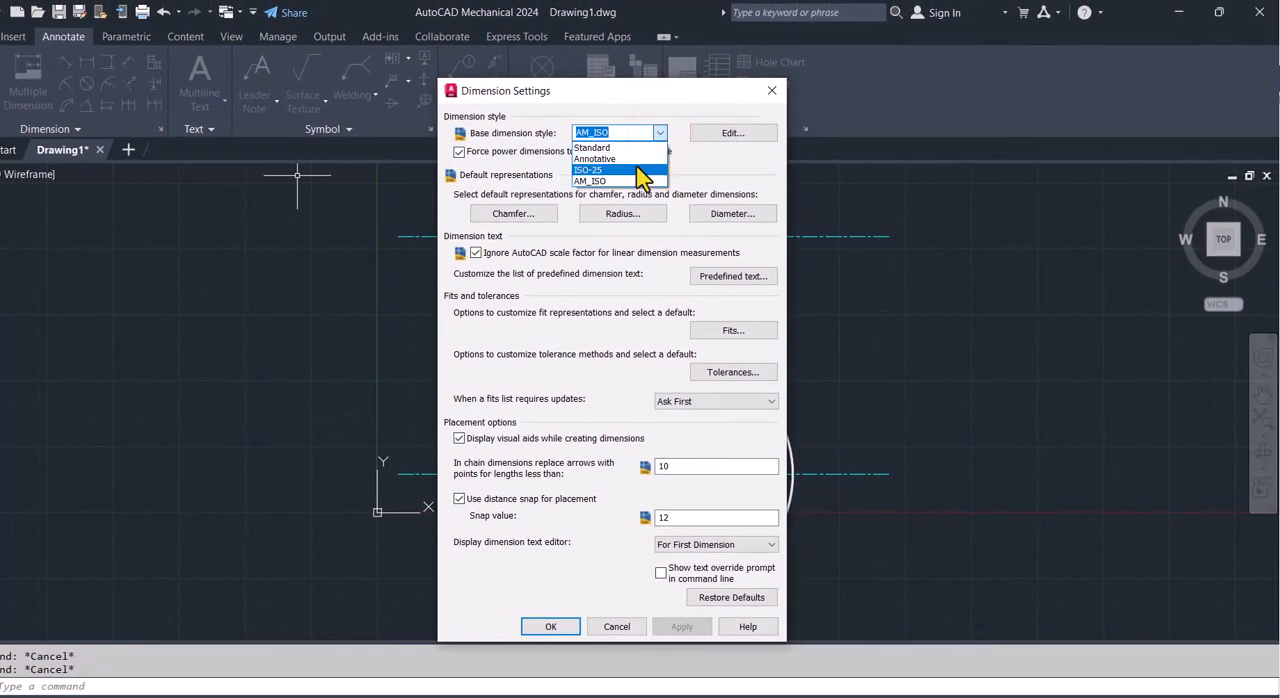
click(636, 169)
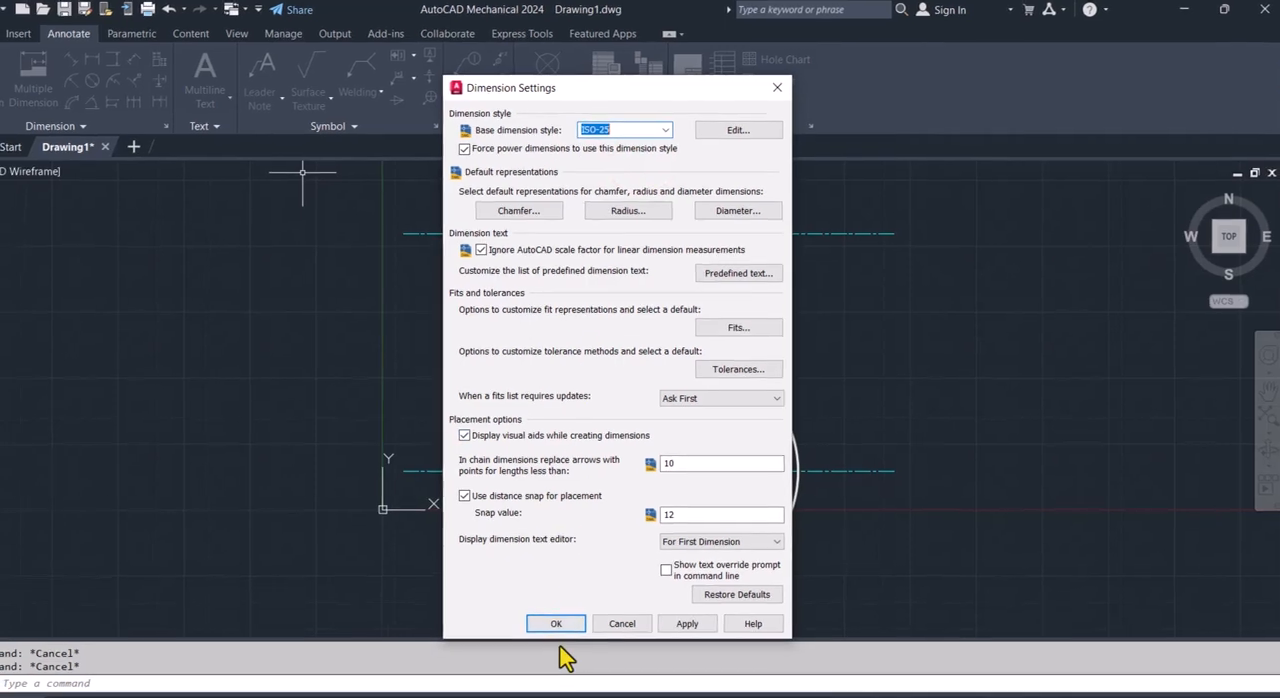
click(605, 602)
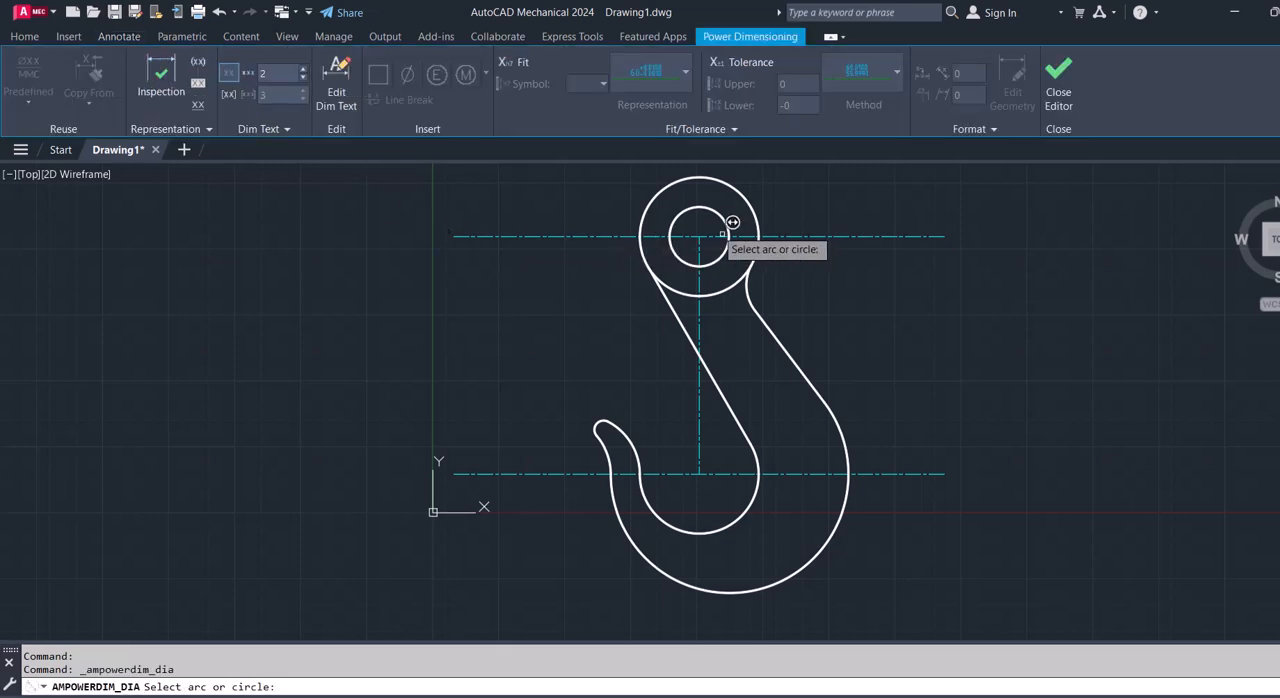
- Add diameter dimensions to the inner and outer circles of the hook eye, placed on opposite sides of the eye
click(723, 218)
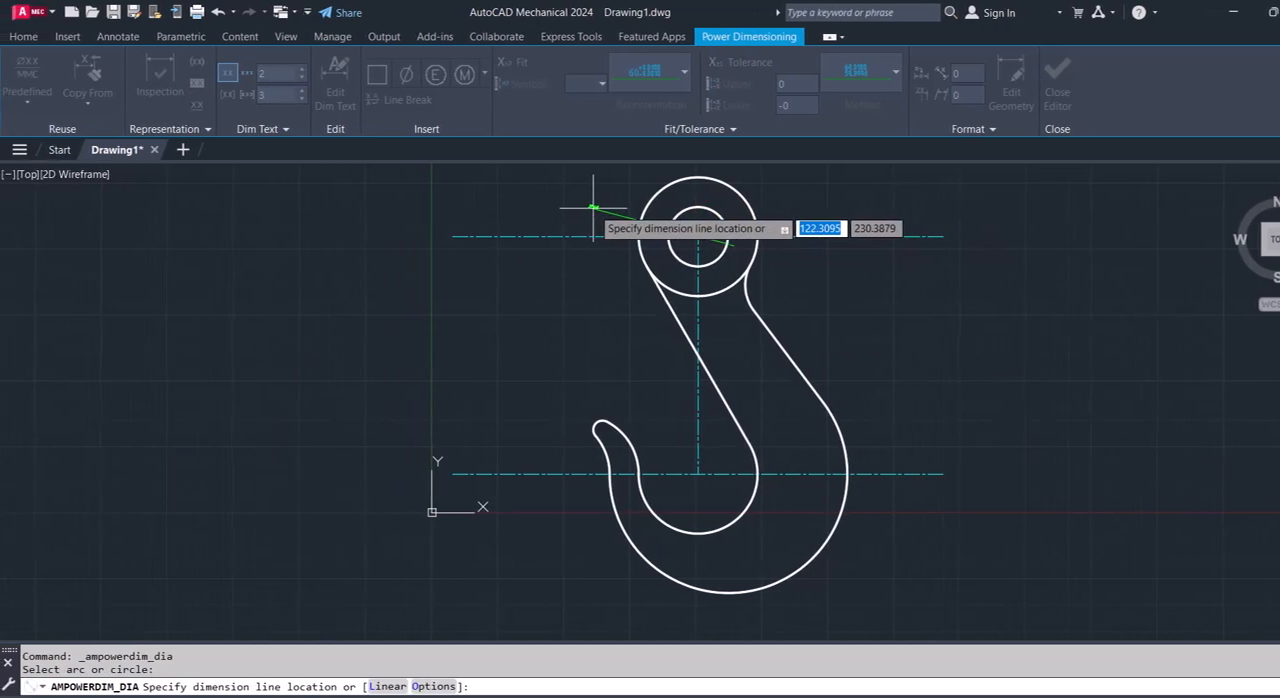
click(593, 208)
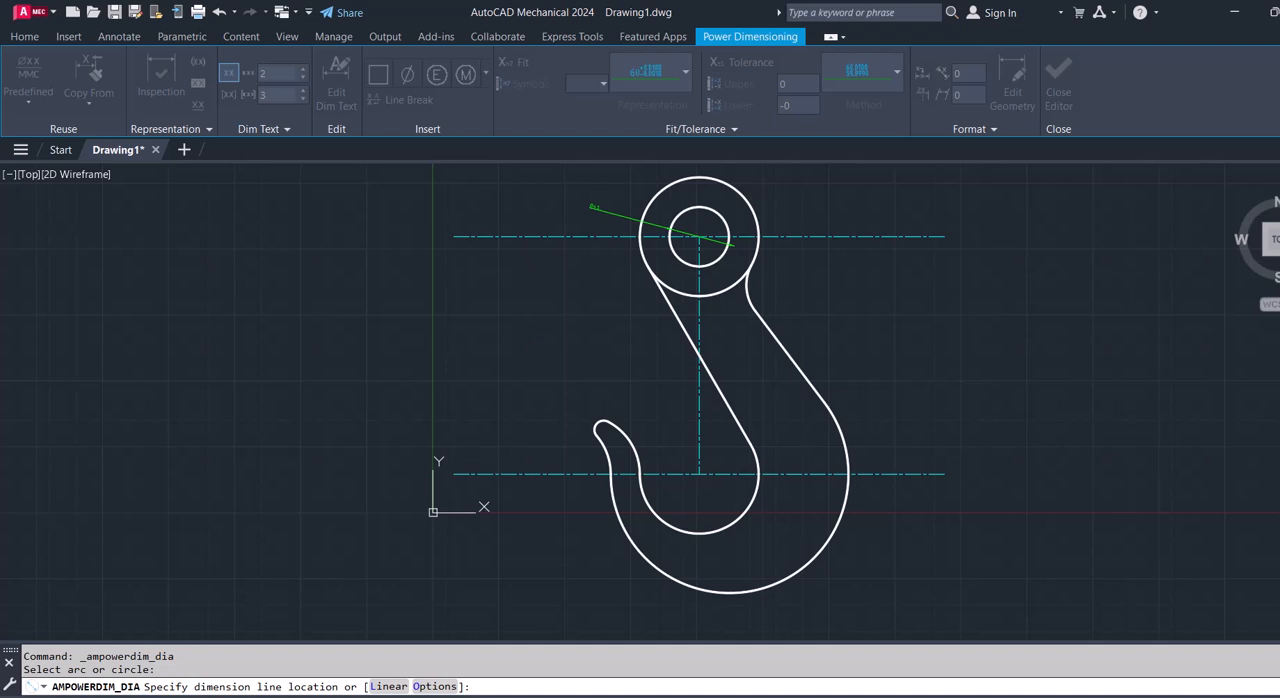
click(599, 303)
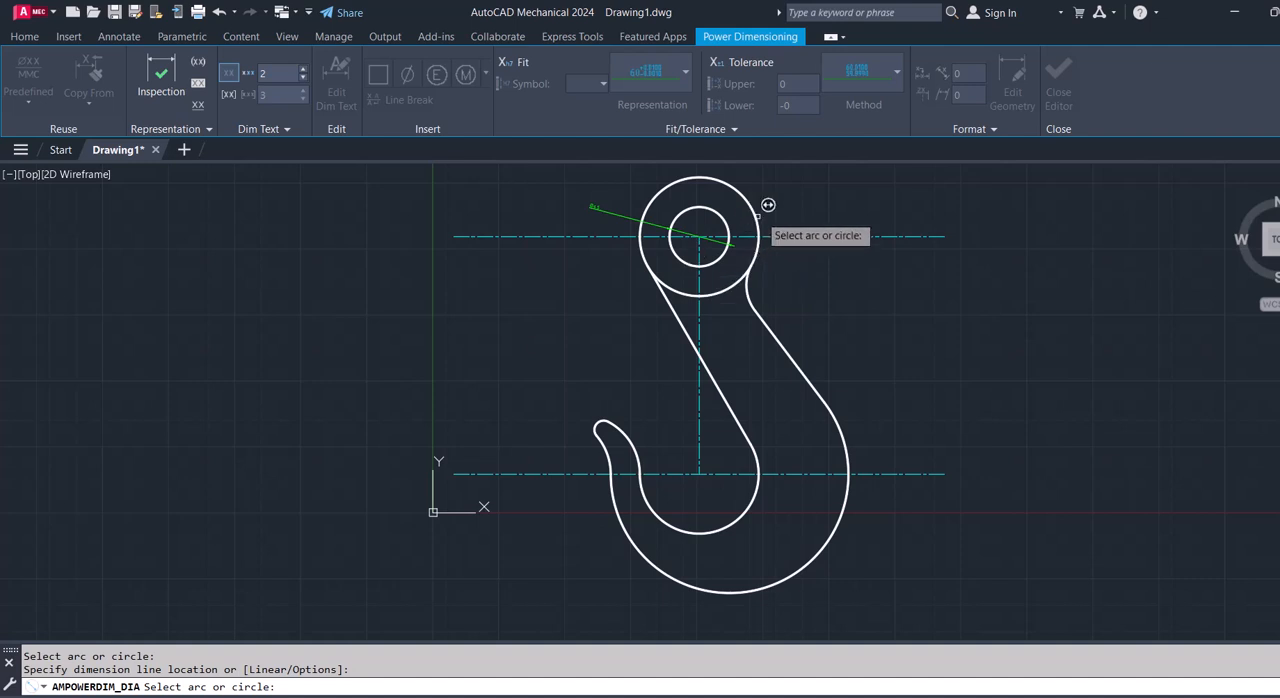
click(754, 217)
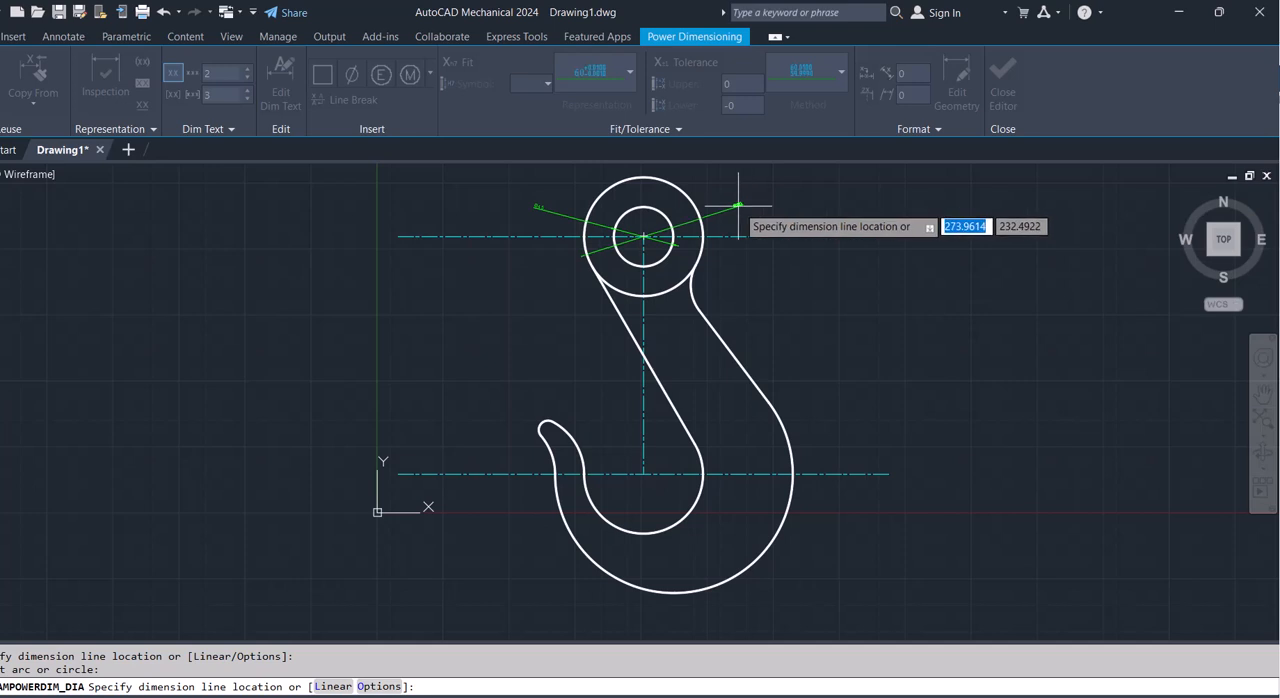
click(738, 205)
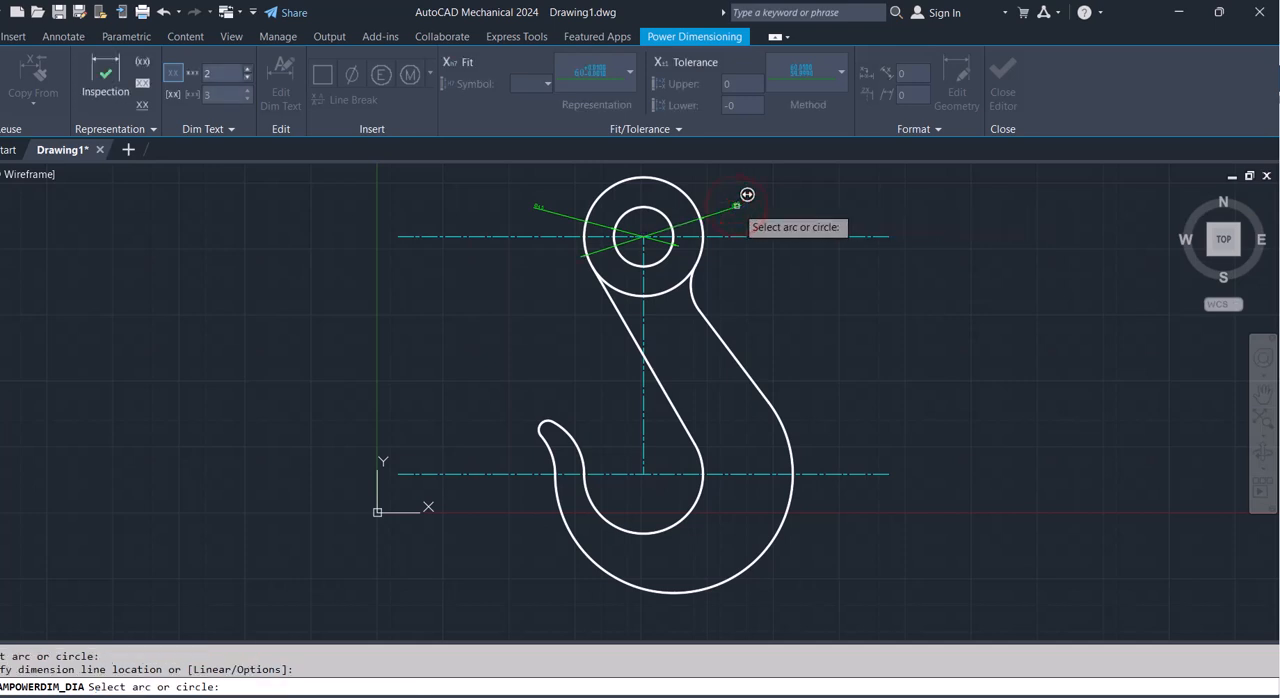
key(Escape)
key(ctrl+z)
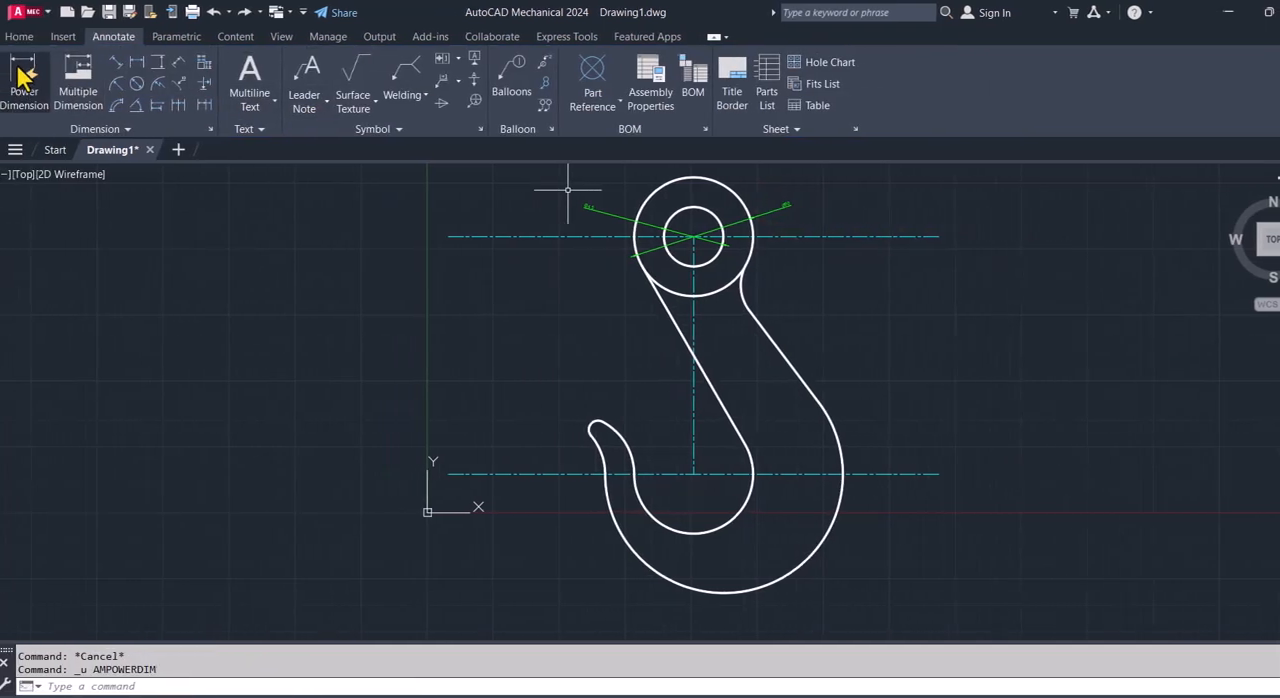
- Add a vertical dimension between the right ends of the two horizontal centerlines, with the dimension line placed just outside the hook
click(20, 72)
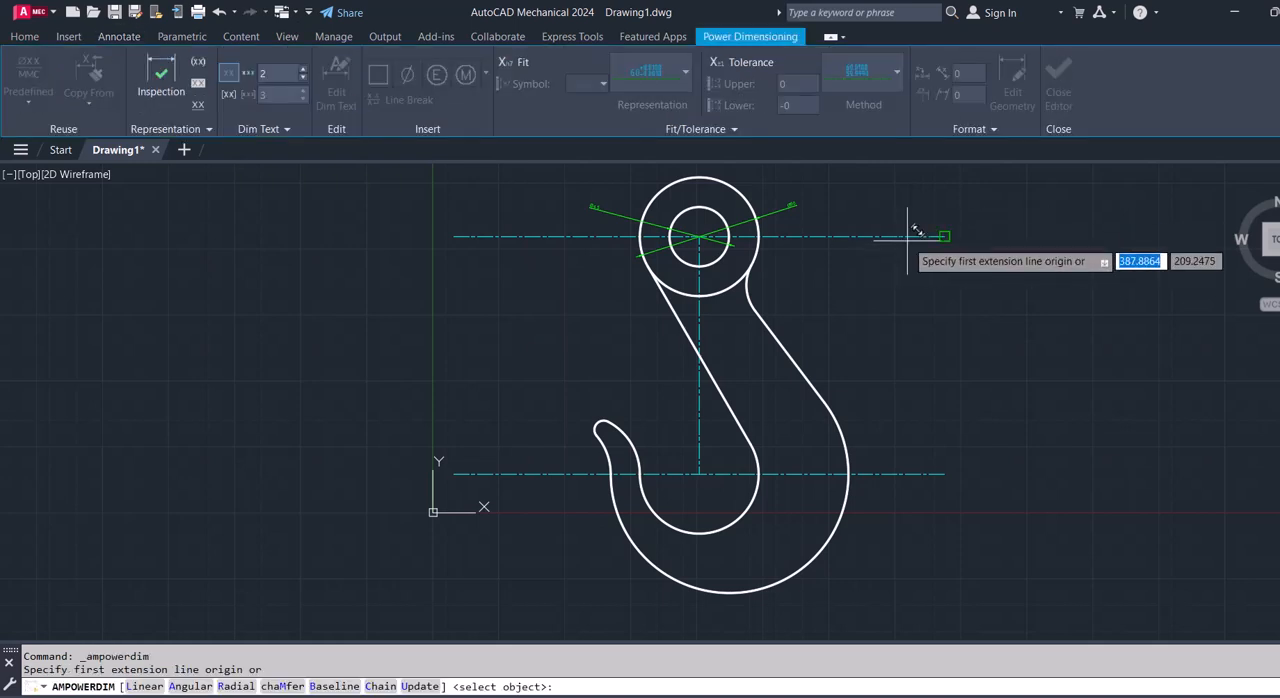
click(941, 235)
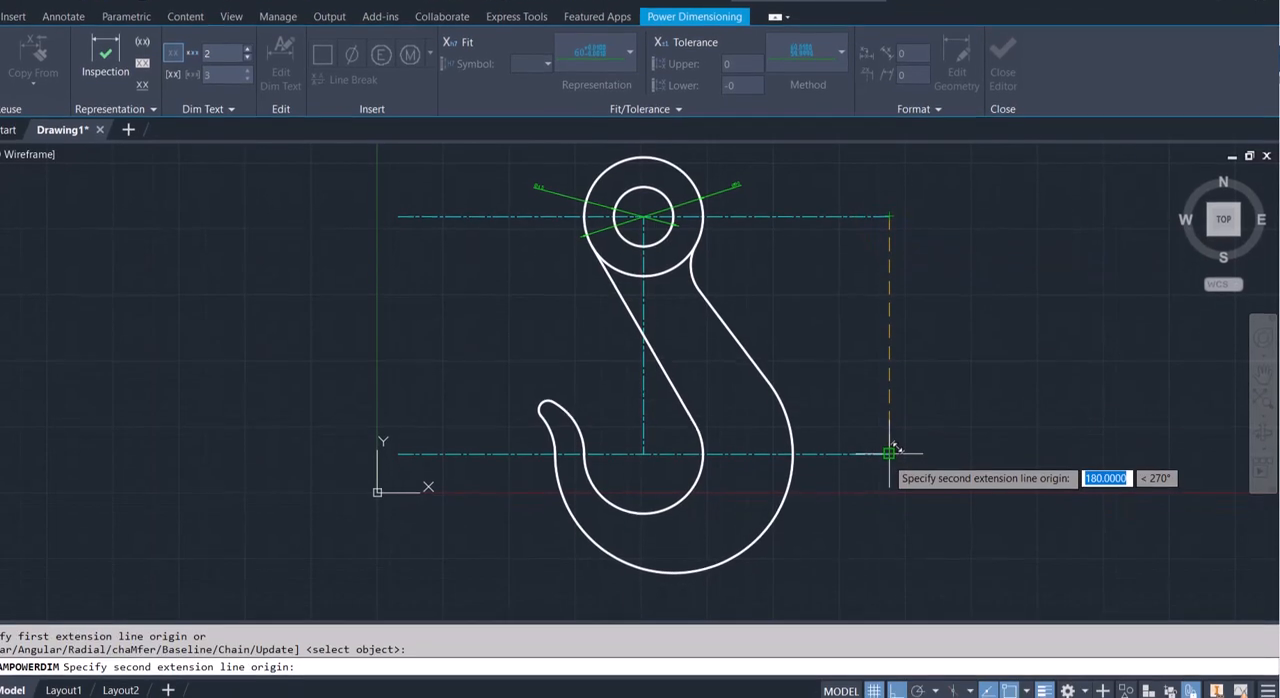
click(889, 453)
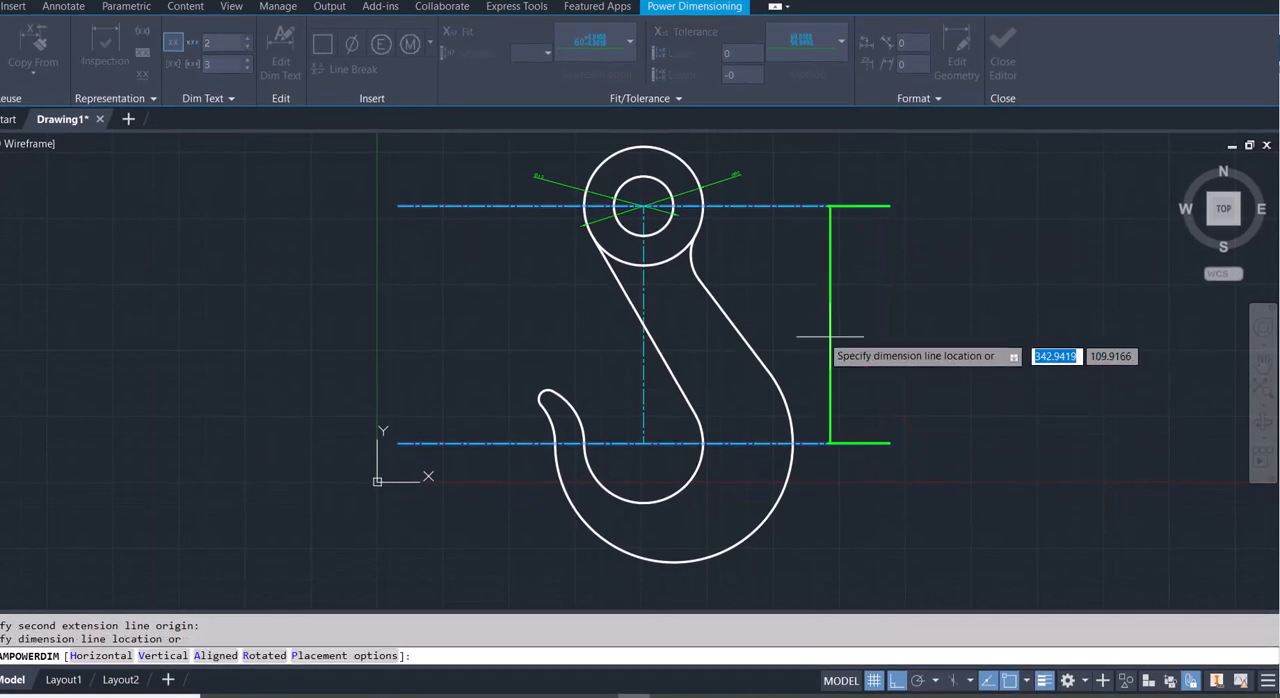
click(819, 334)
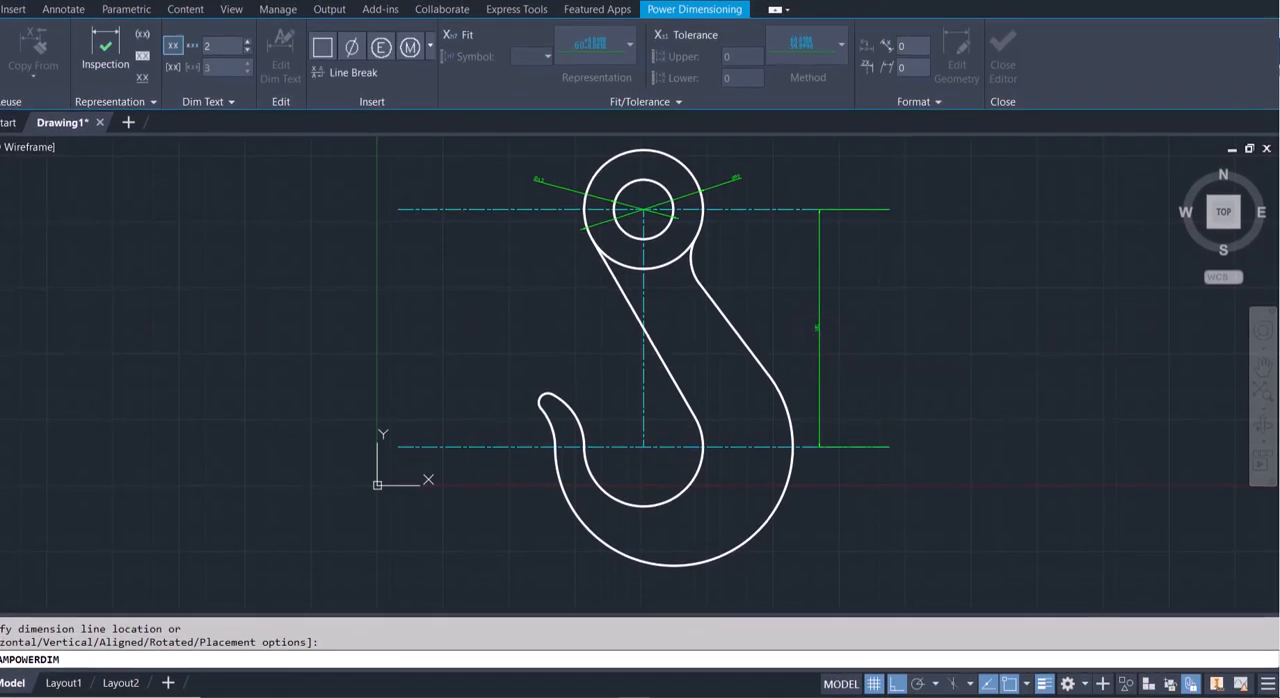
key(Return)
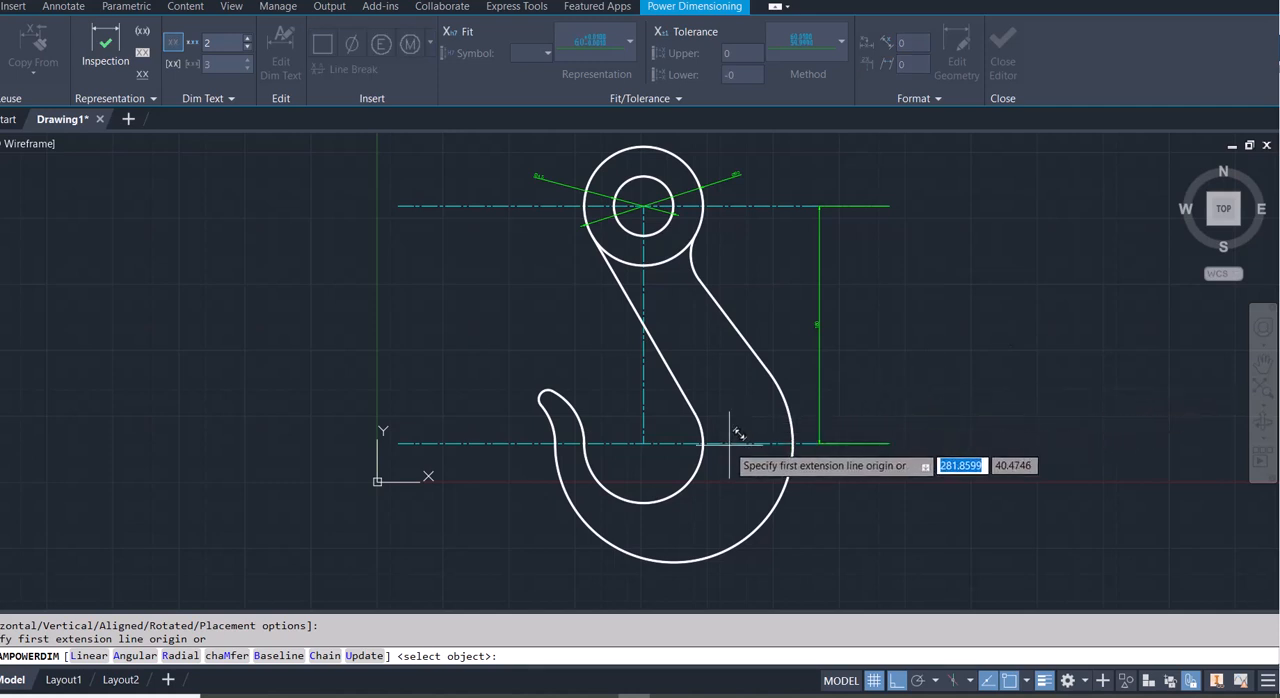
- Dimension the horizontal offset from the vertical centerline's lower end to the large outer arc's center, placed just below the lower centerline
scroll(680, 437, up, 3)
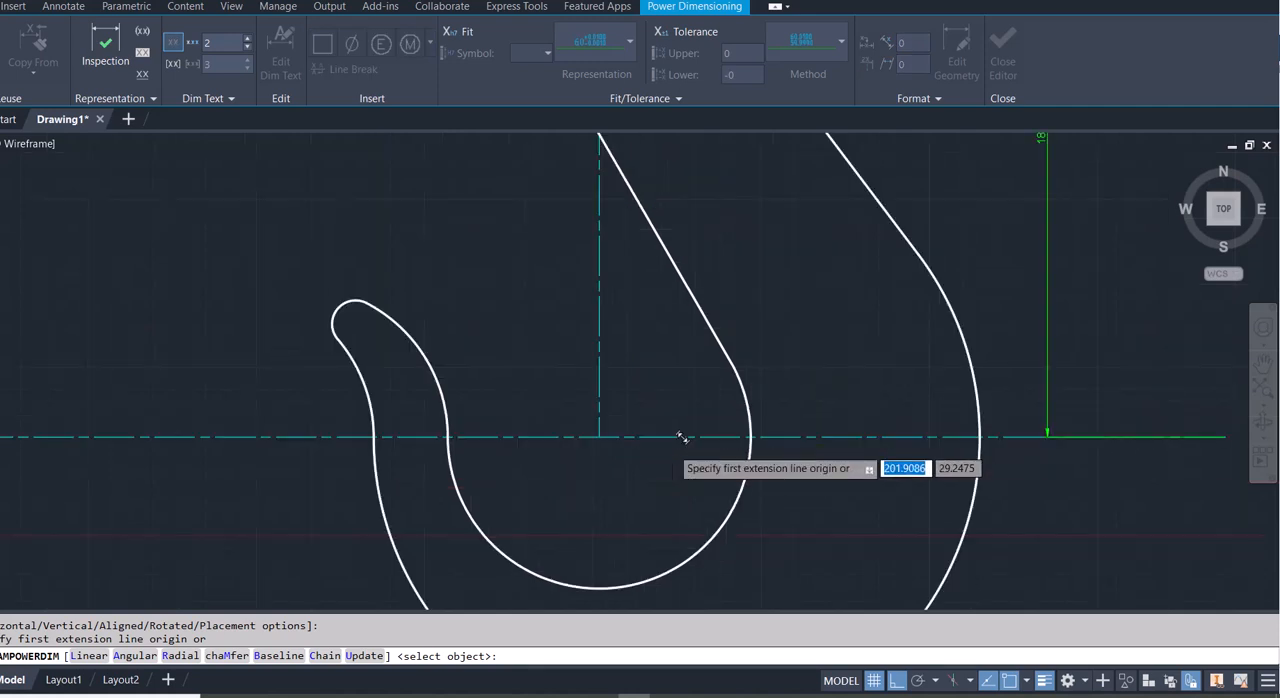
scroll(680, 437, up, 2)
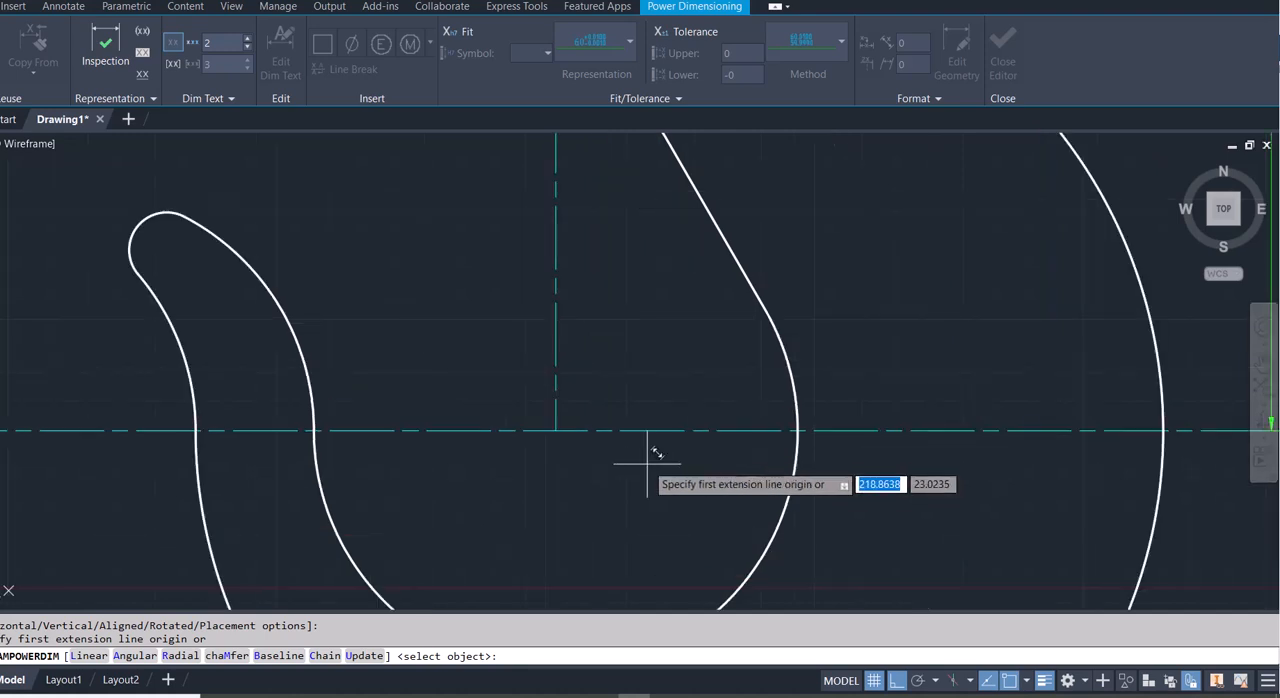
click(556, 430)
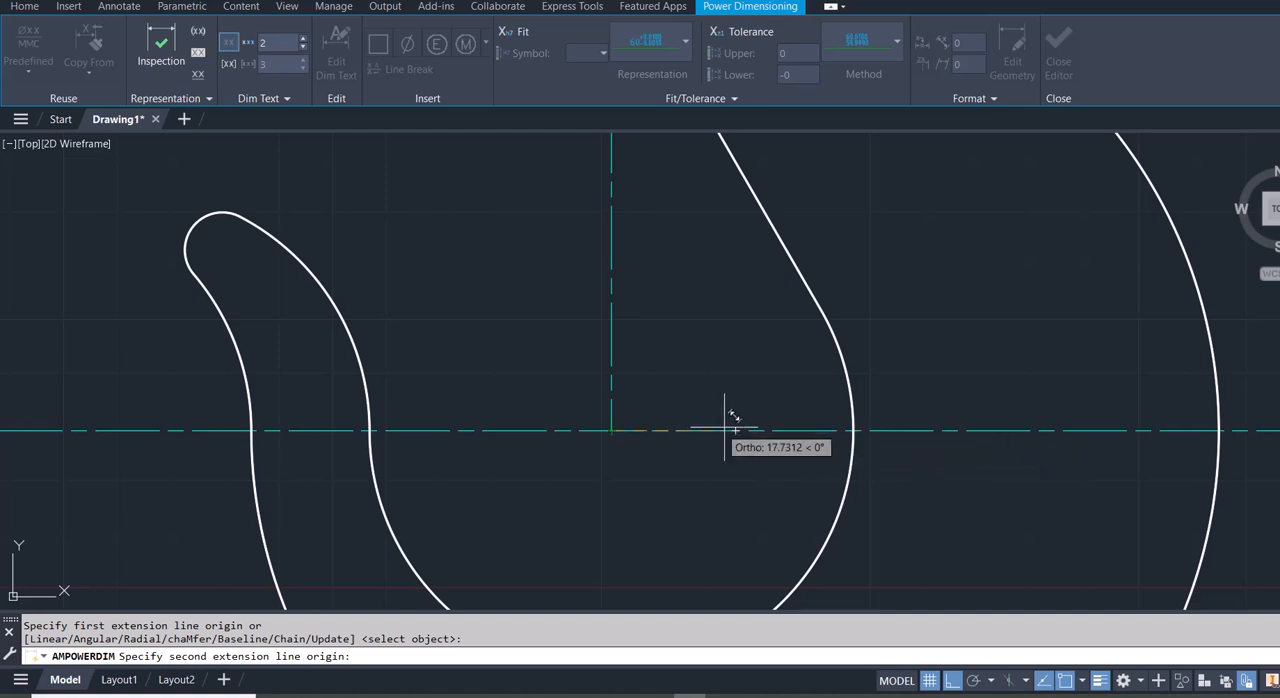
click(680, 430)
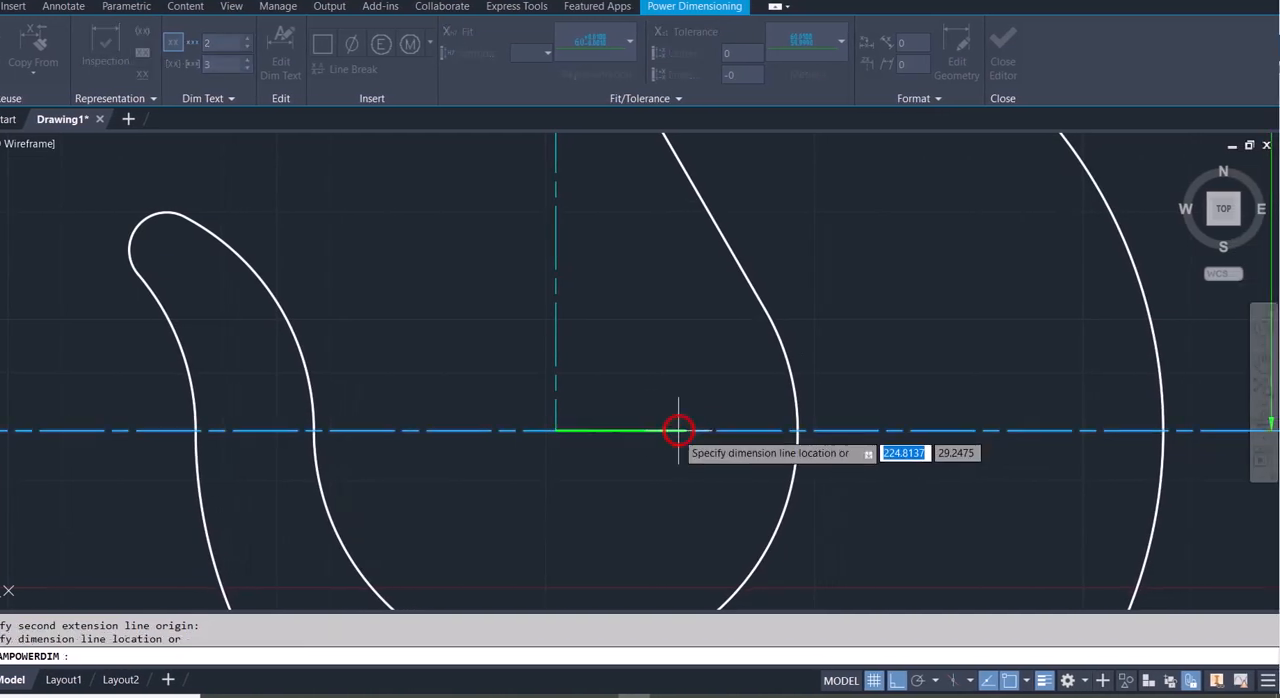
click(626, 476)
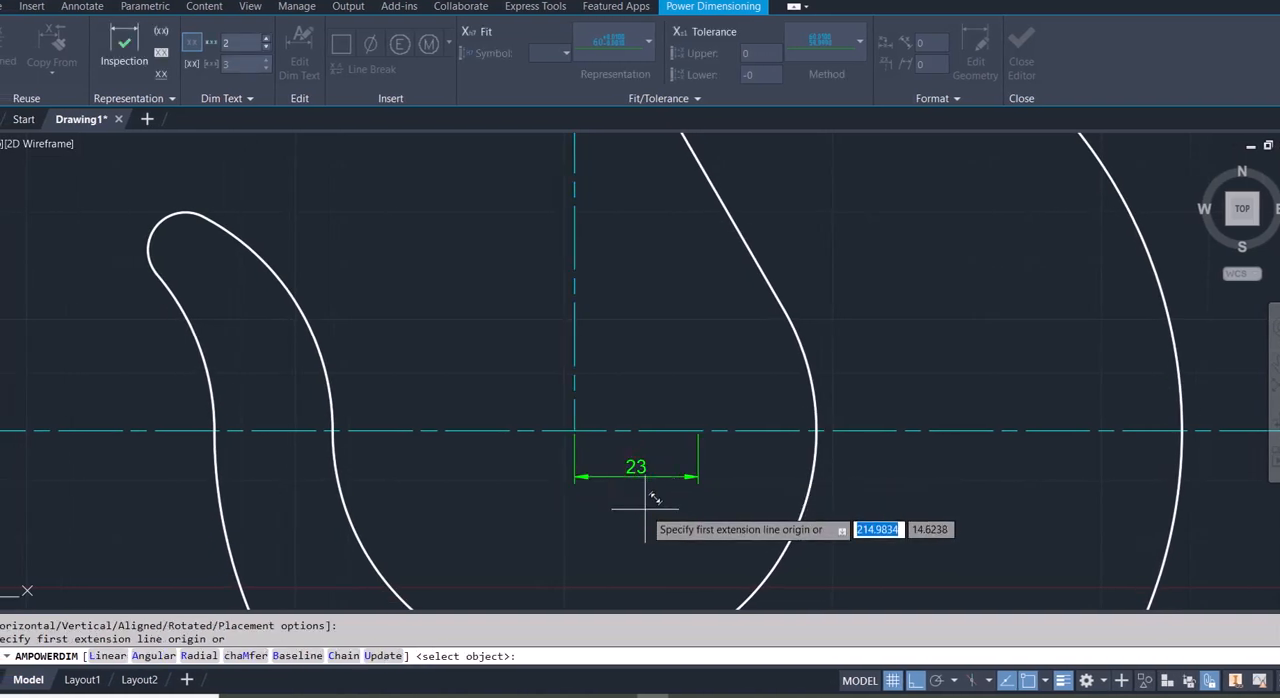
key(Escape)
scroll(652, 402, down, 4)
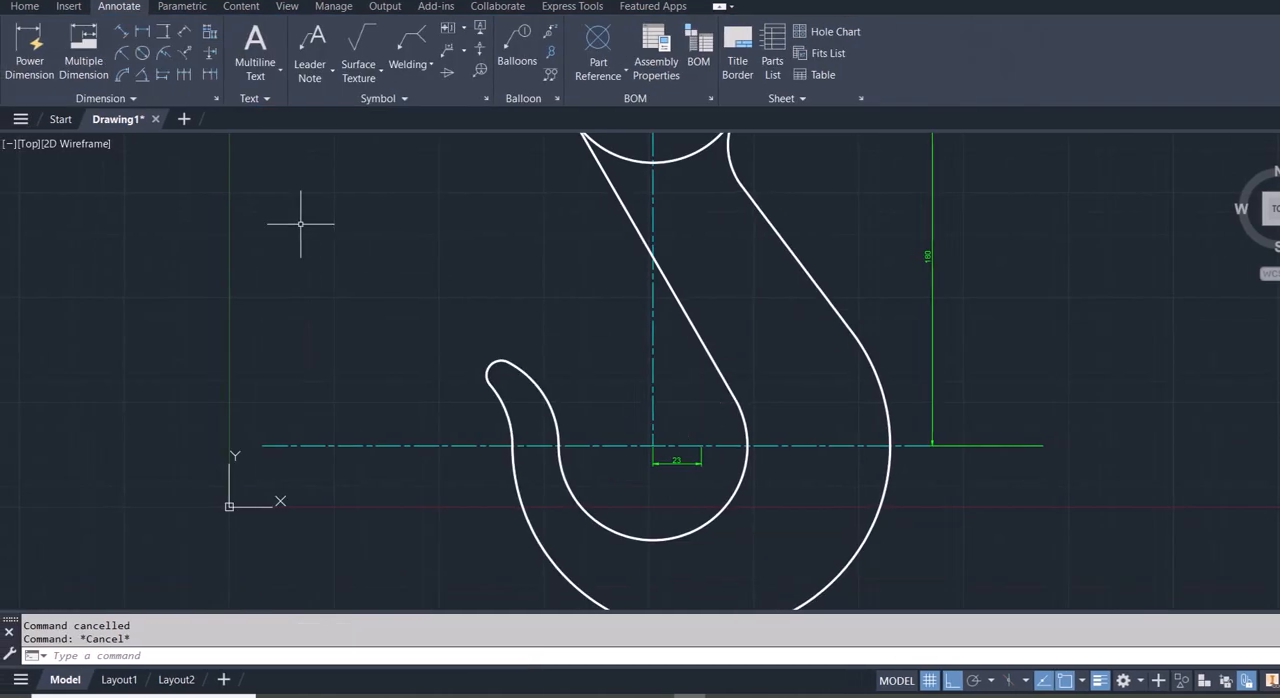
- Modify the ISO-25 dimension style to use text height 4 and arrow size 4
click(216, 98)
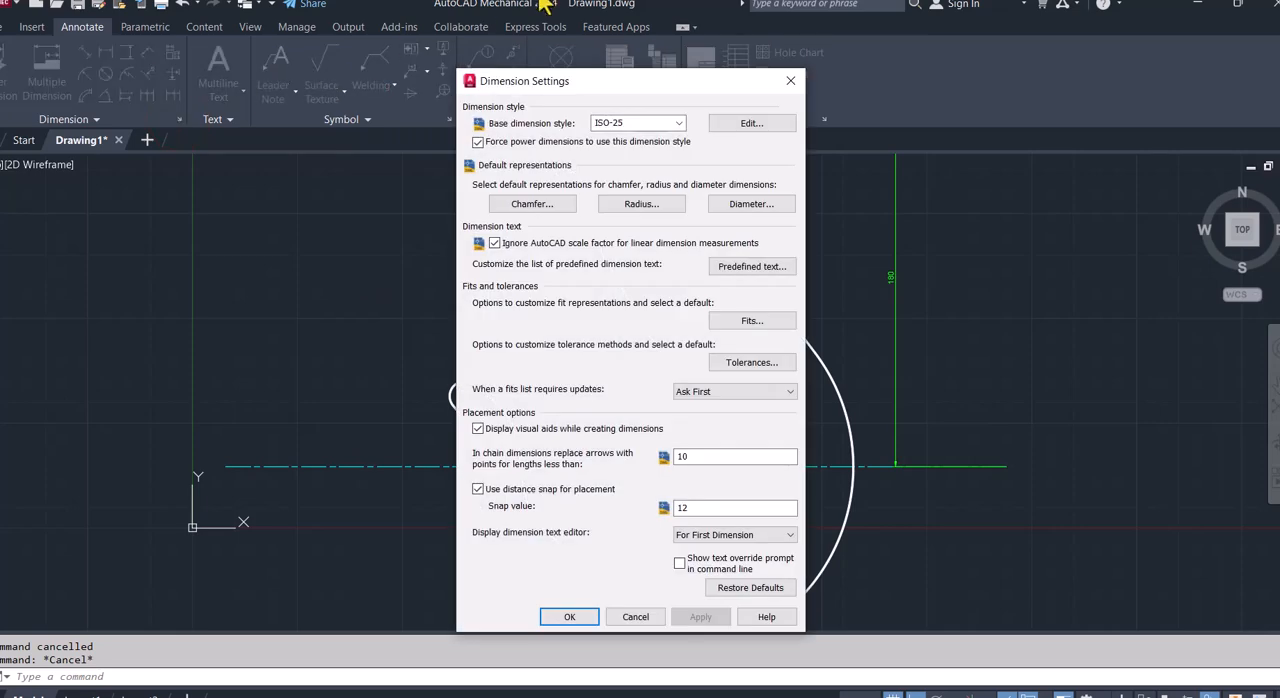
click(752, 124)
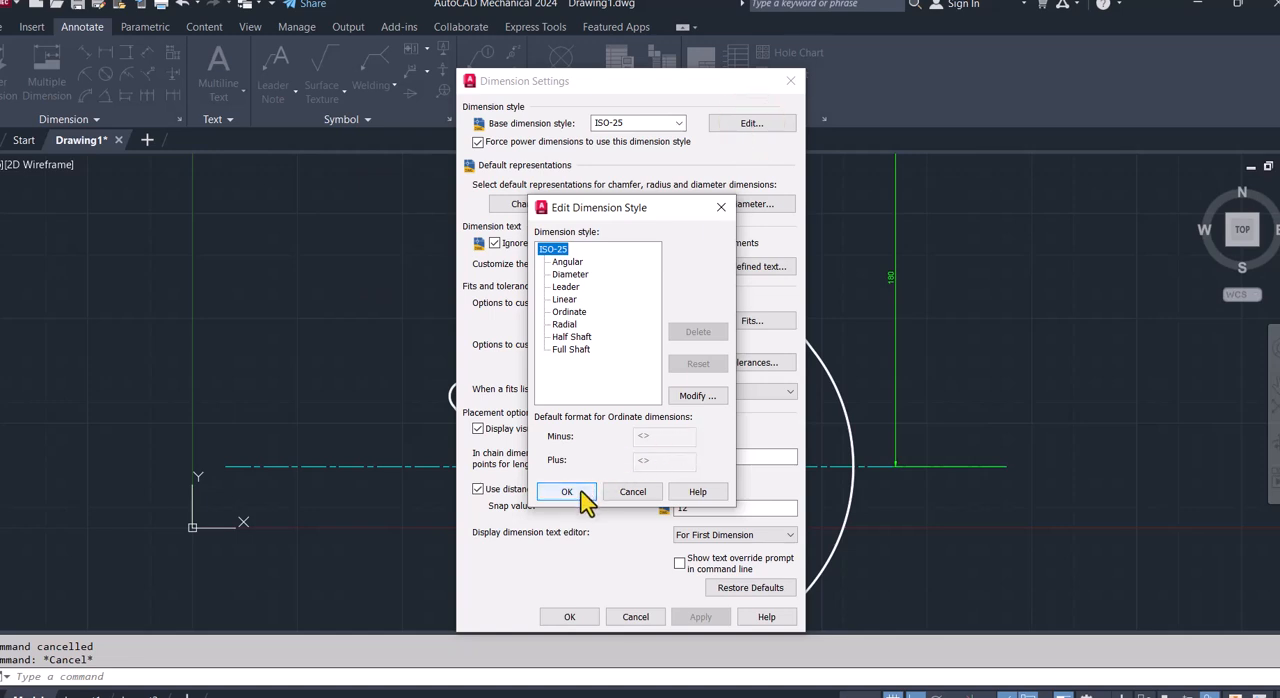
click(697, 396)
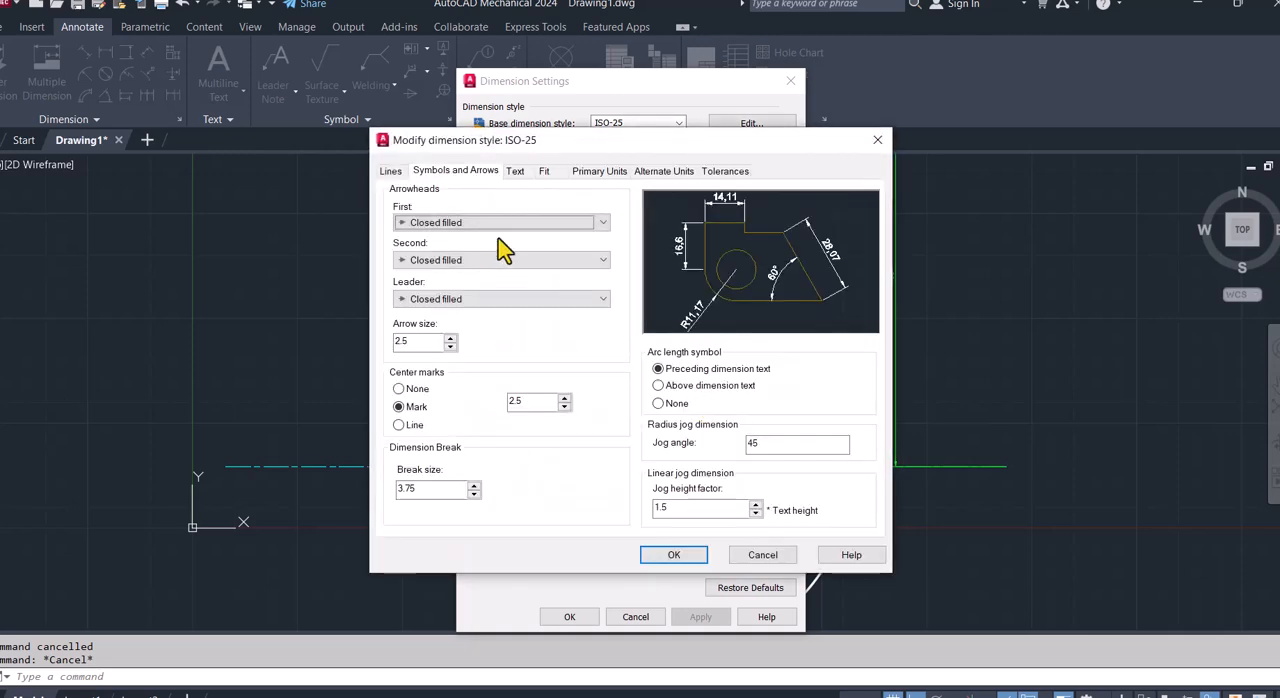
click(524, 173)
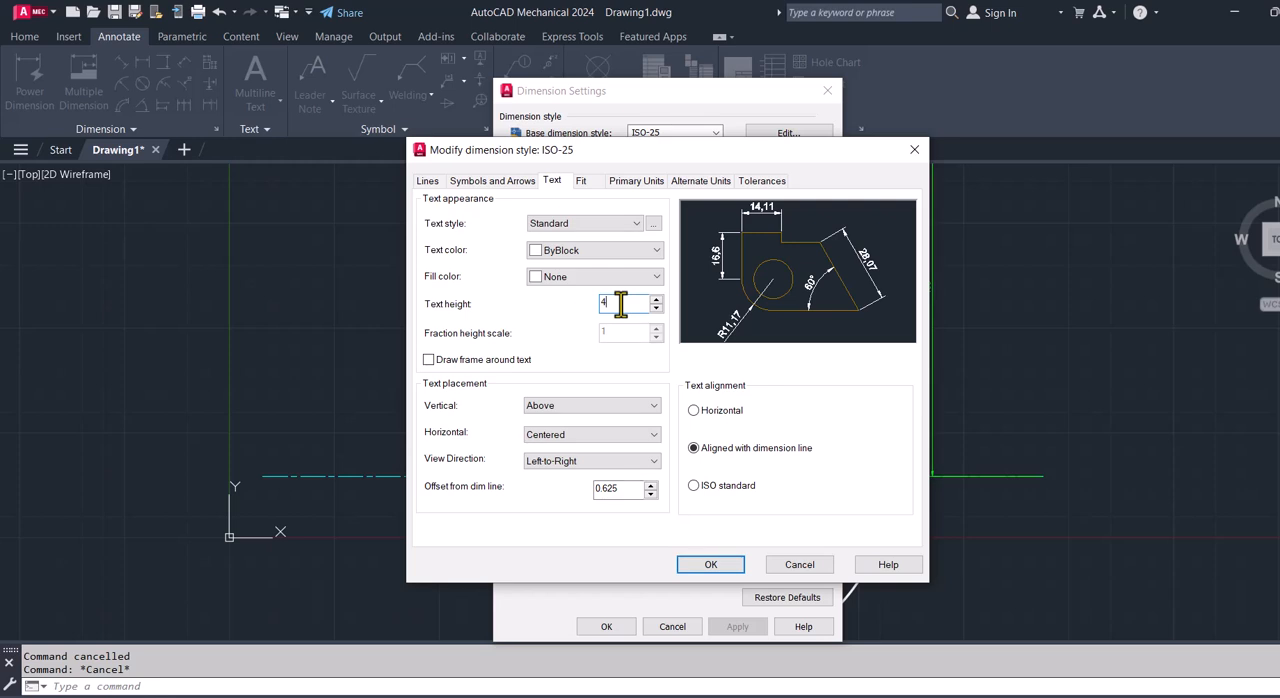
click(510, 182)
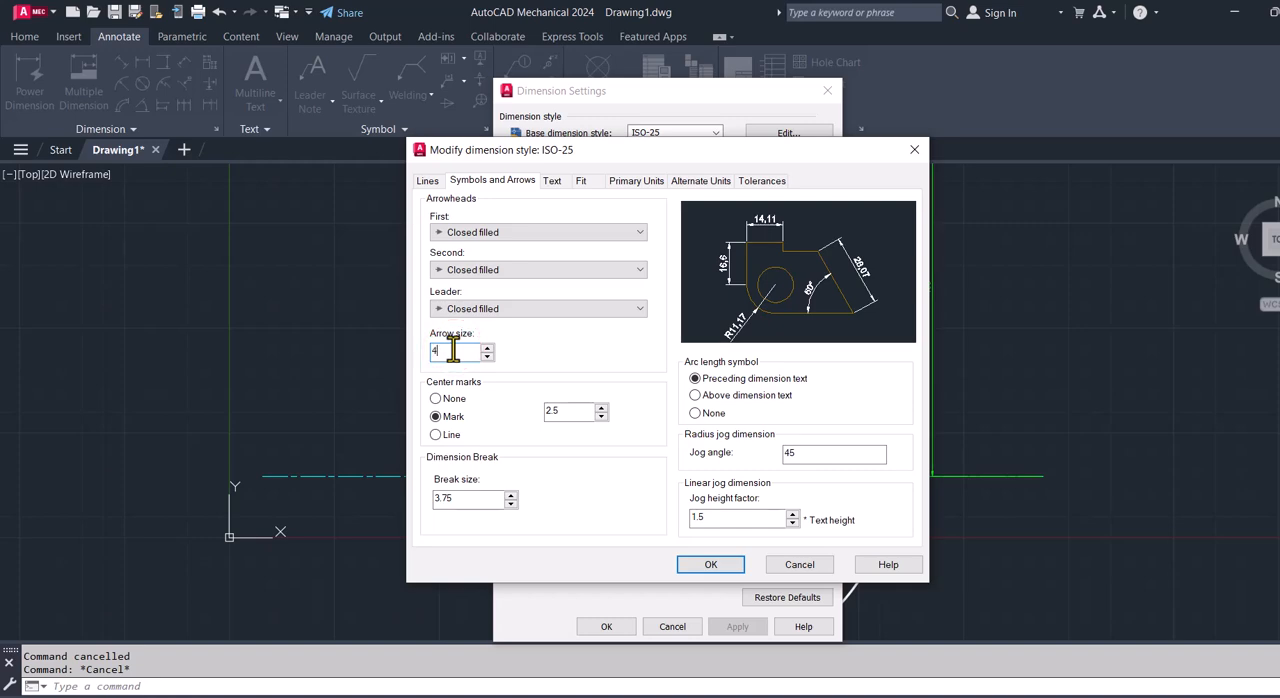
click(710, 564)
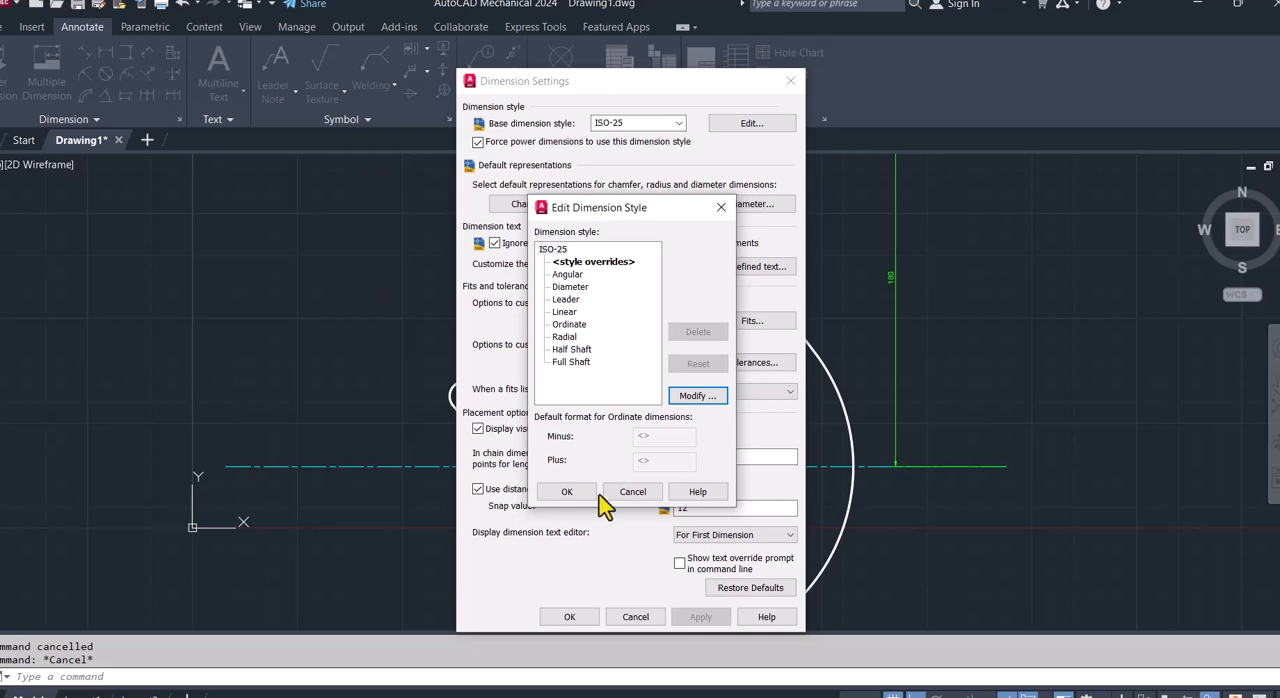
click(566, 491)
click(569, 616)
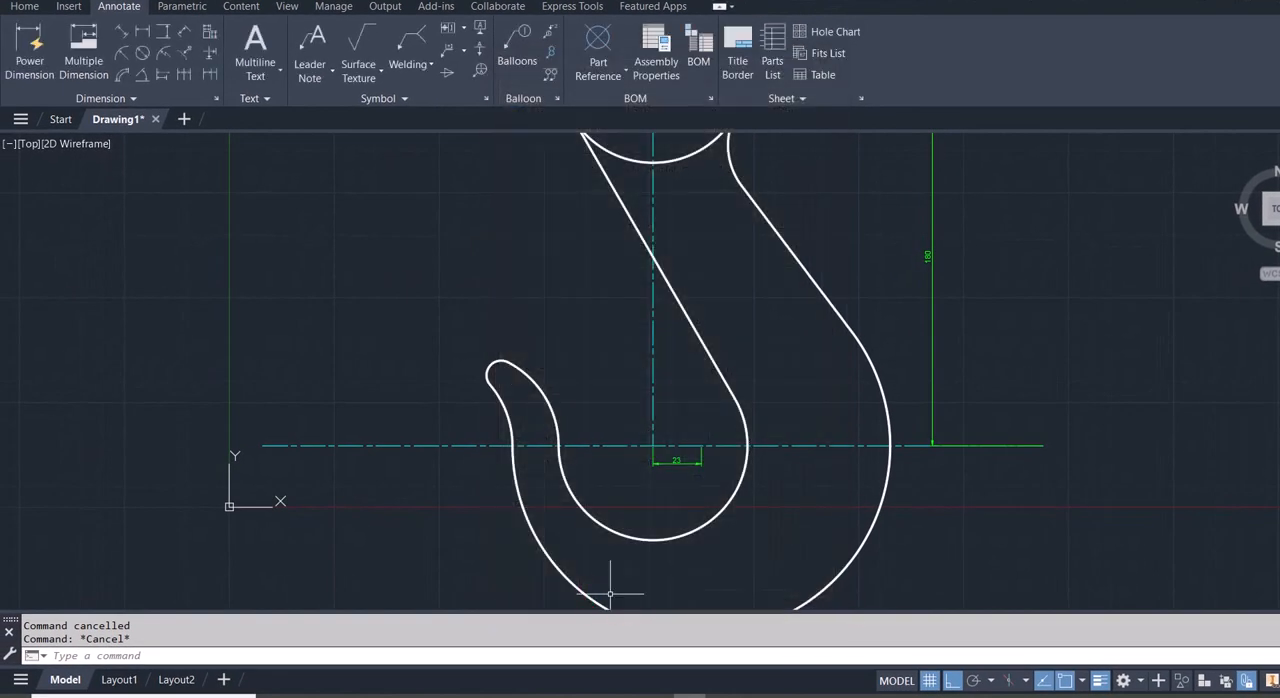
scroll(897, 465, down, 4)
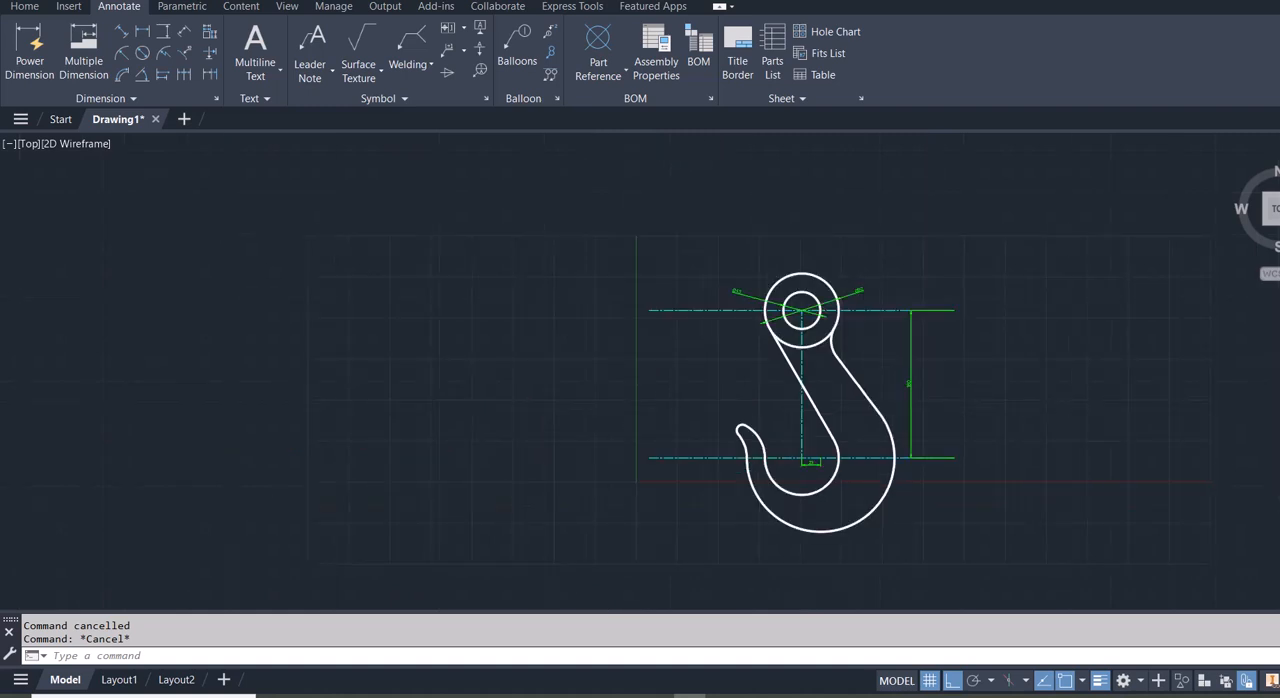
scroll(897, 465, up, 4)
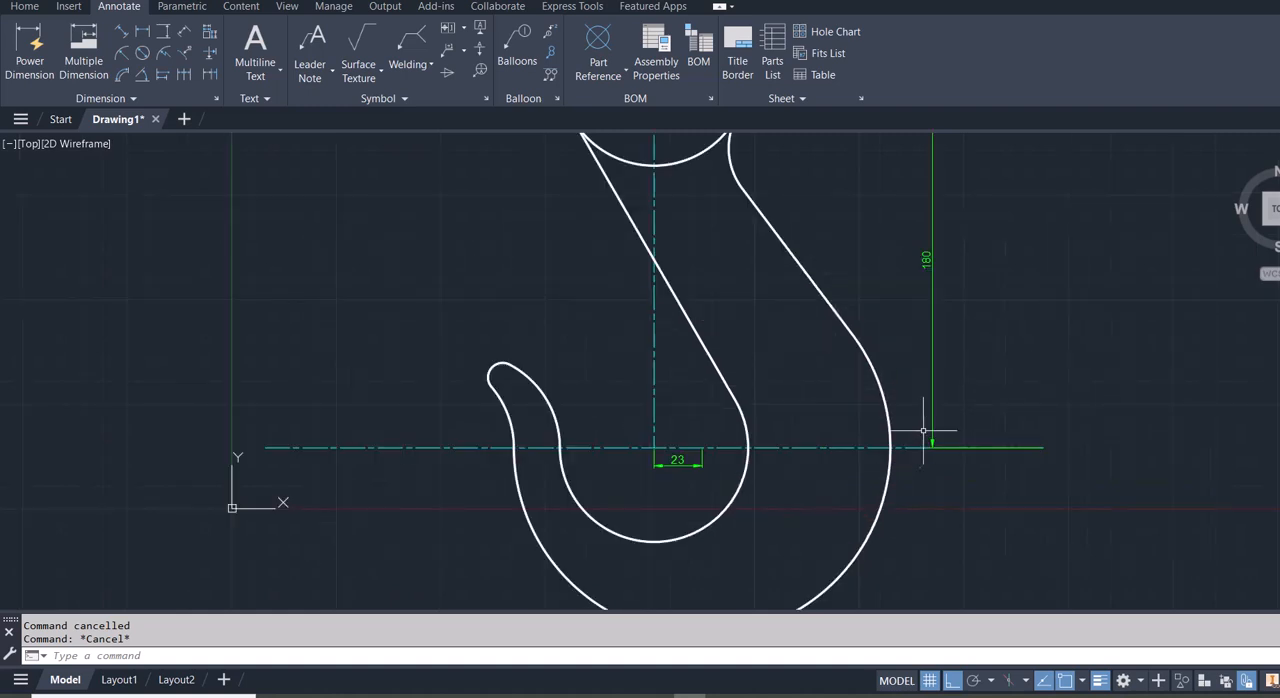
- Set the ISO-25 dimension style's text height to 6 and its text alignment to Horizontal
scroll(963, 369, down, 2)
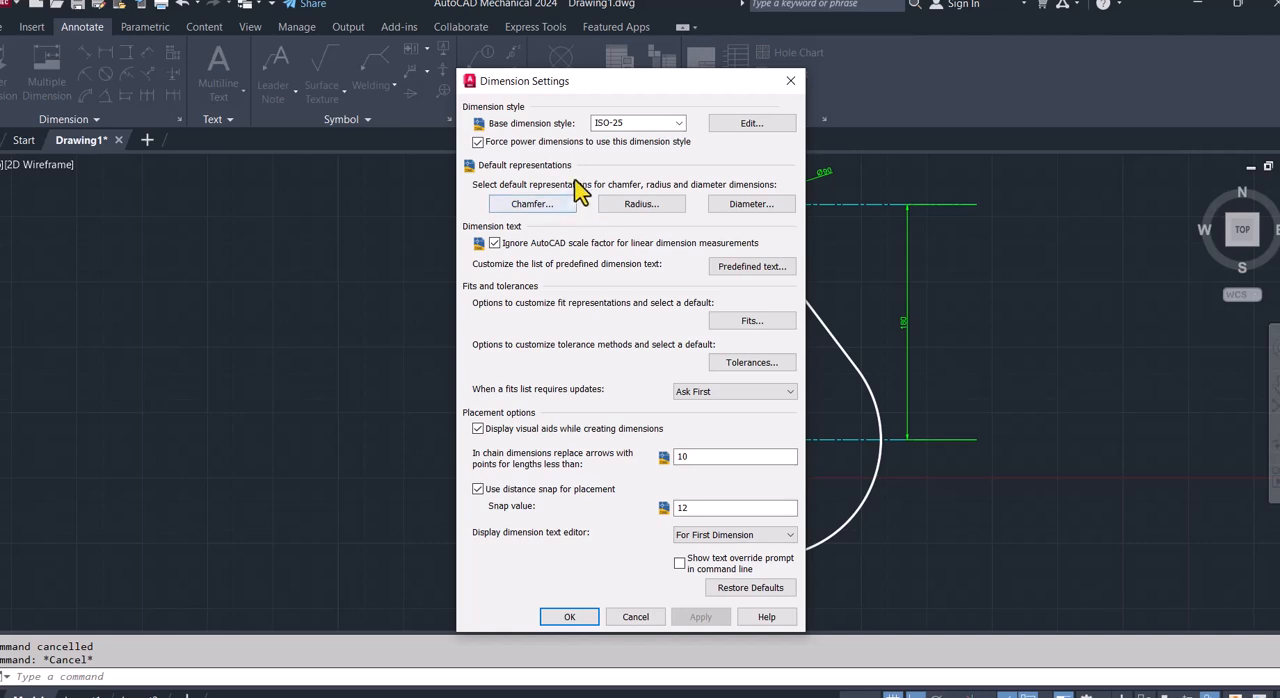
click(743, 122)
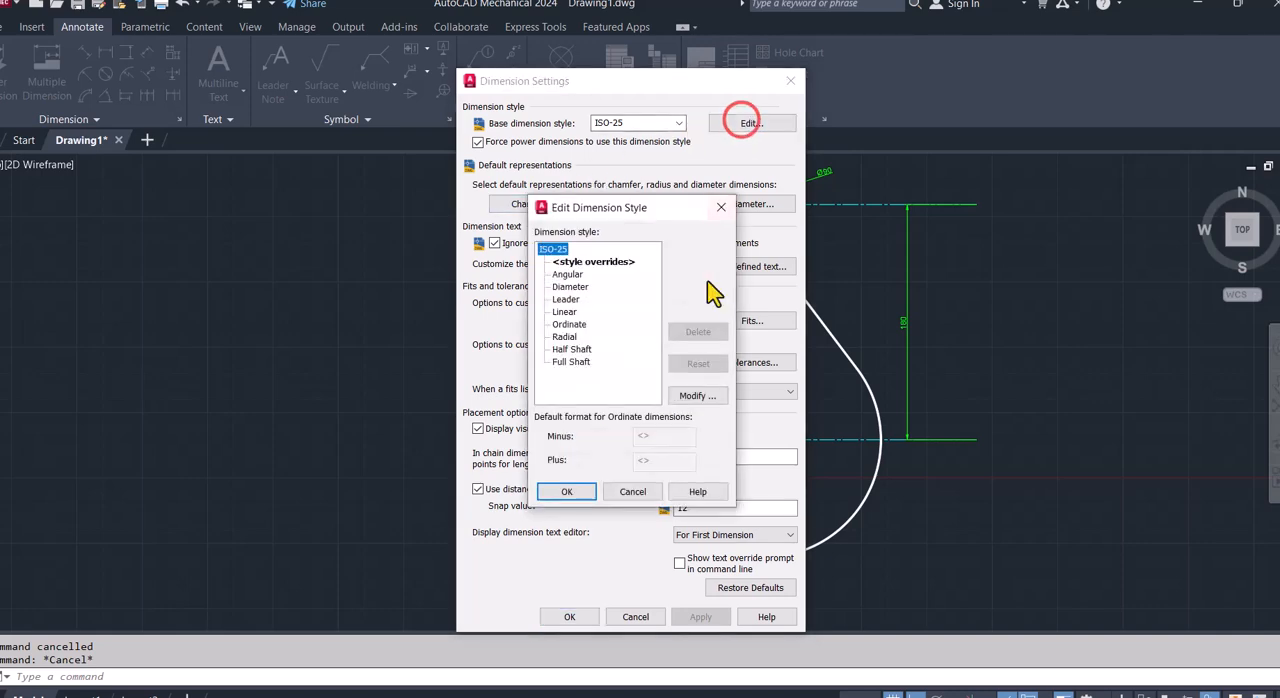
click(684, 385)
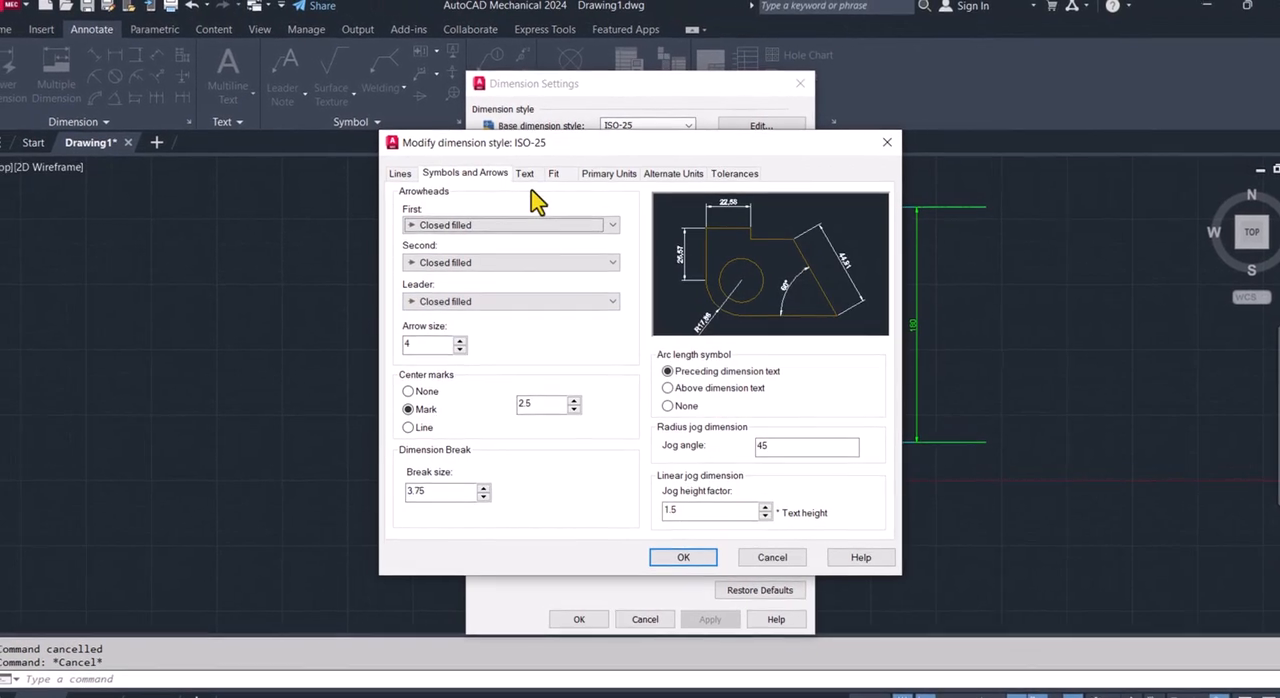
click(525, 174)
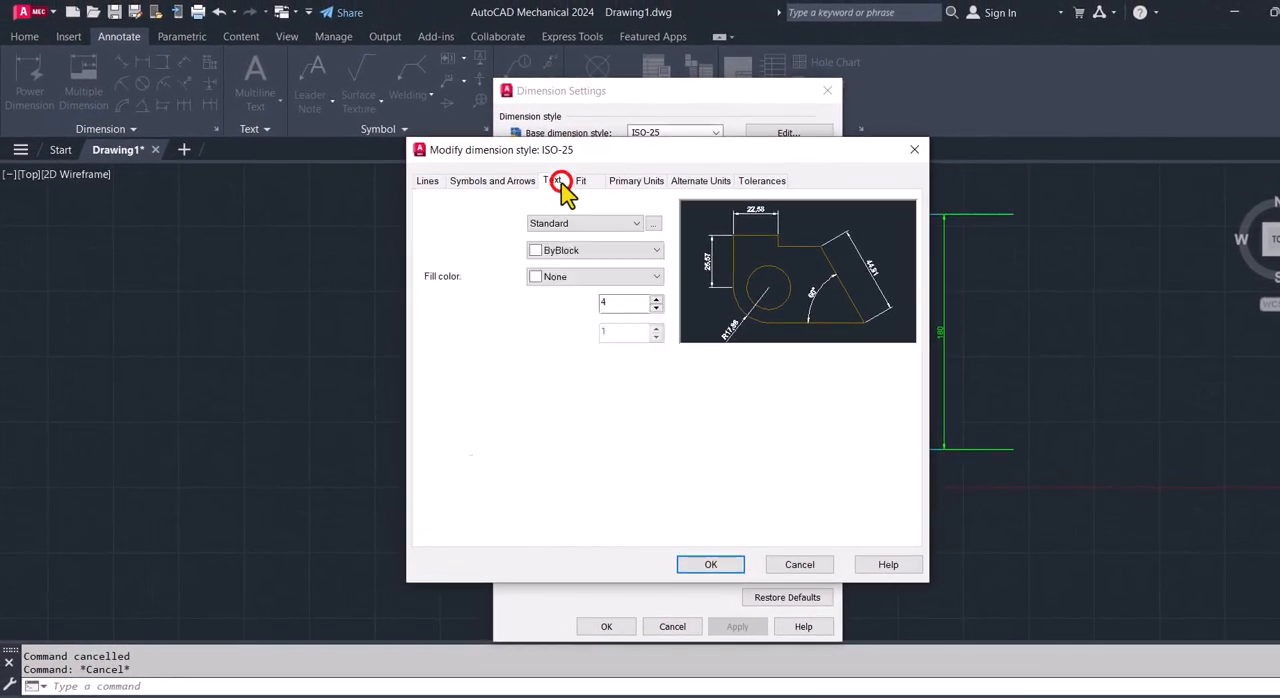
click(607, 305)
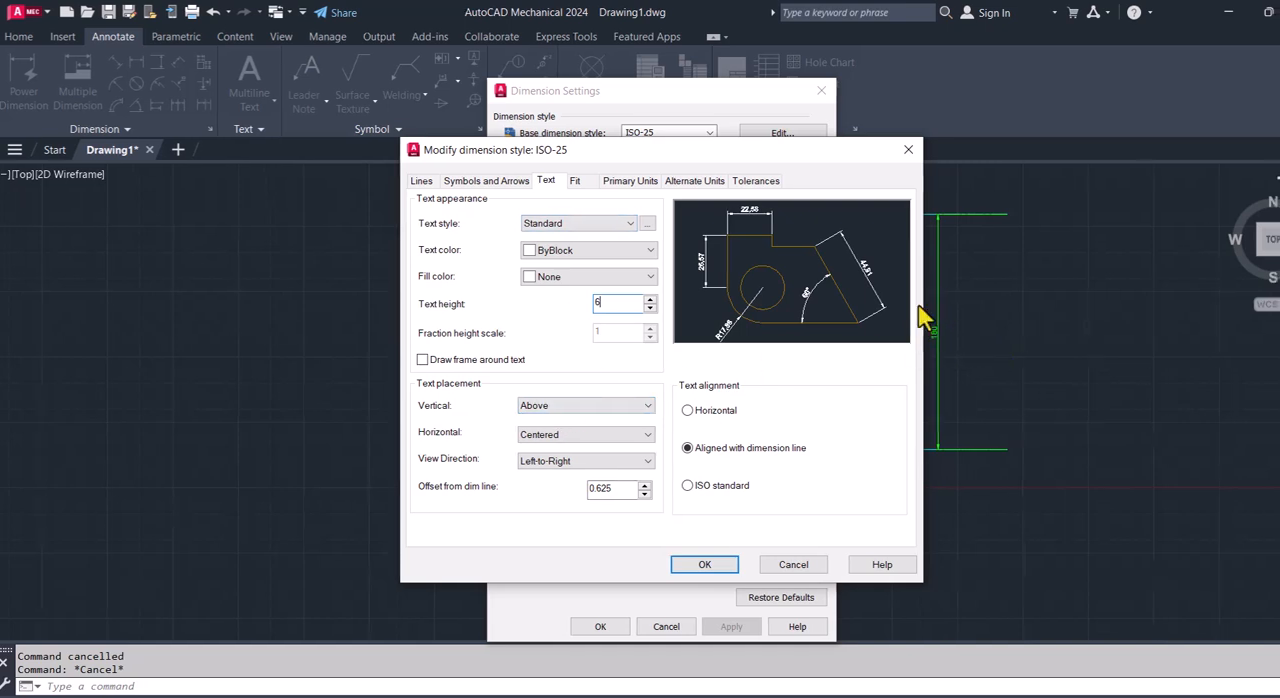
click(953, 342)
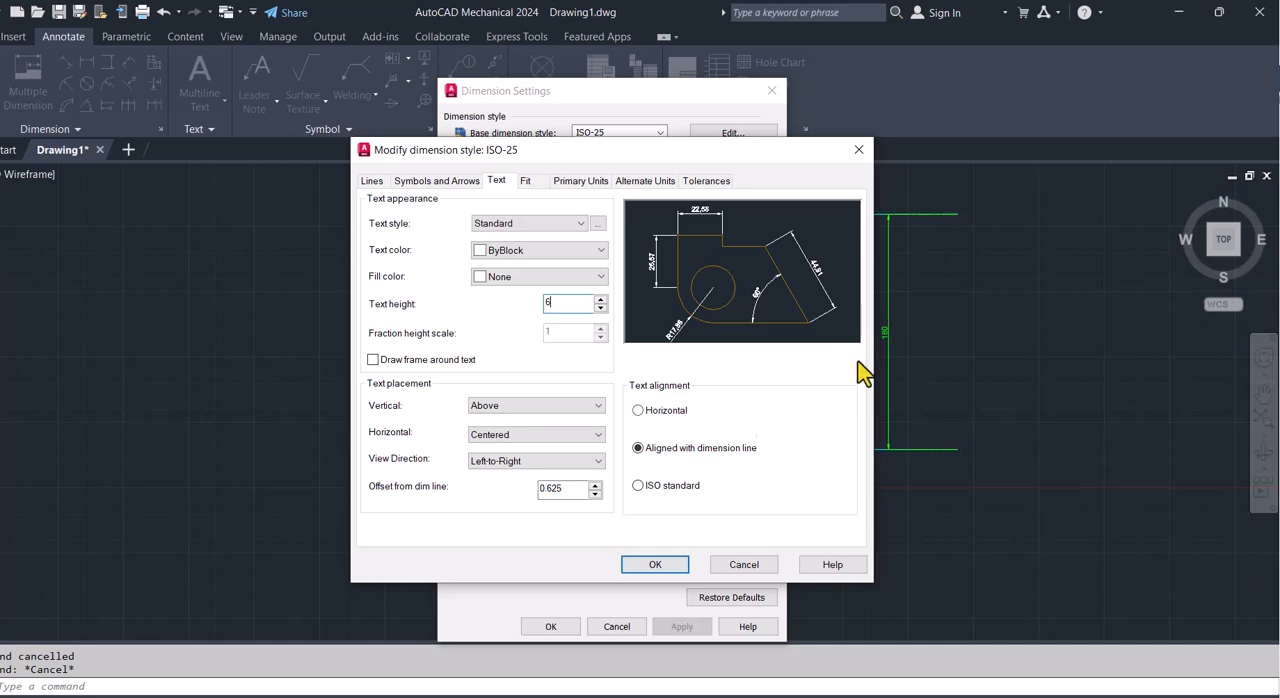
click(641, 411)
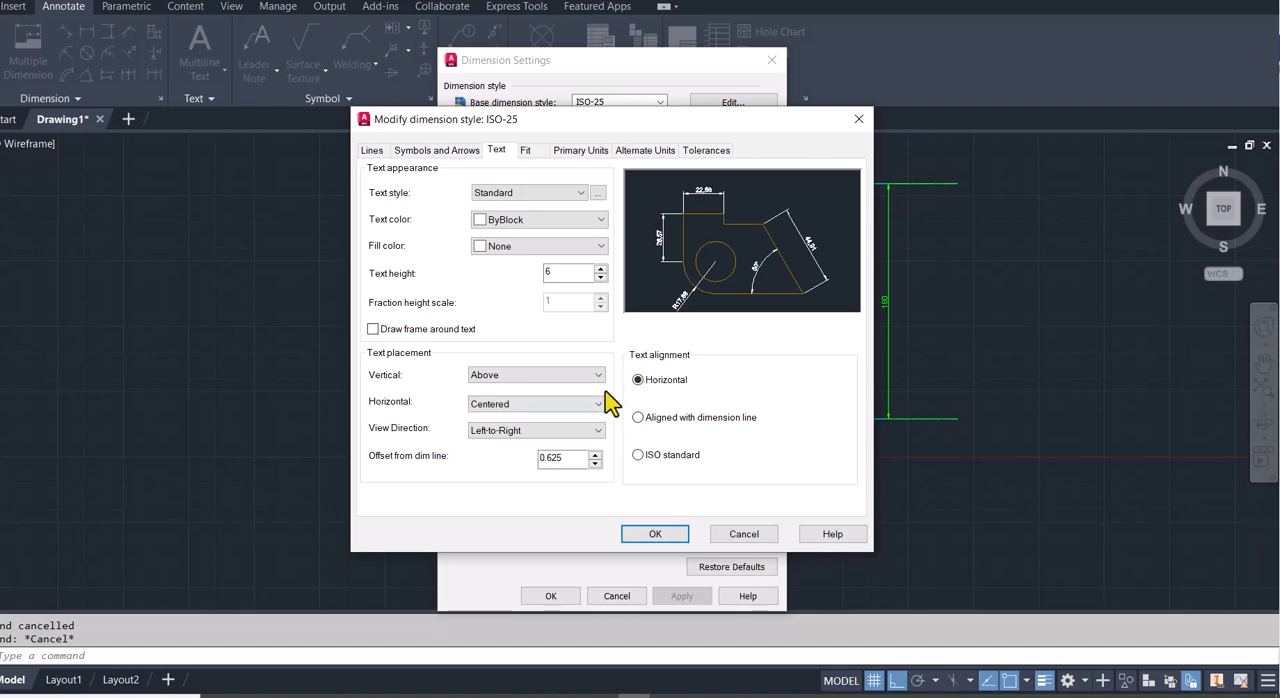
click(659, 536)
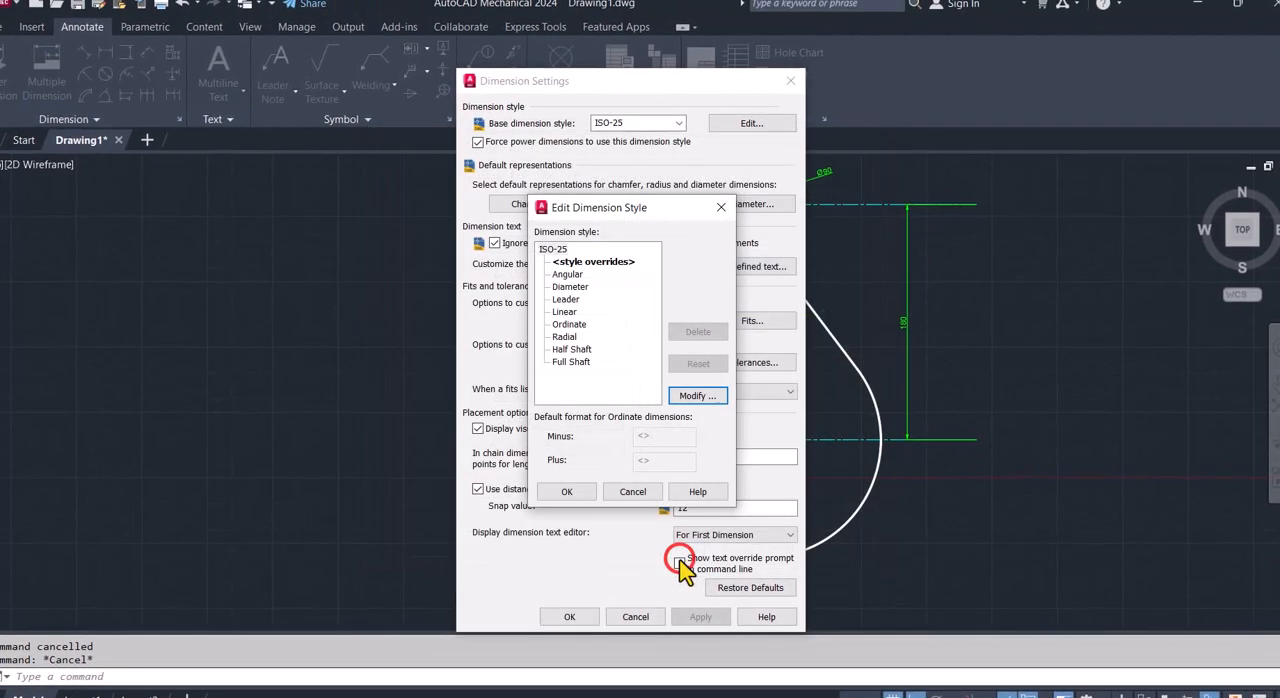
click(572, 491)
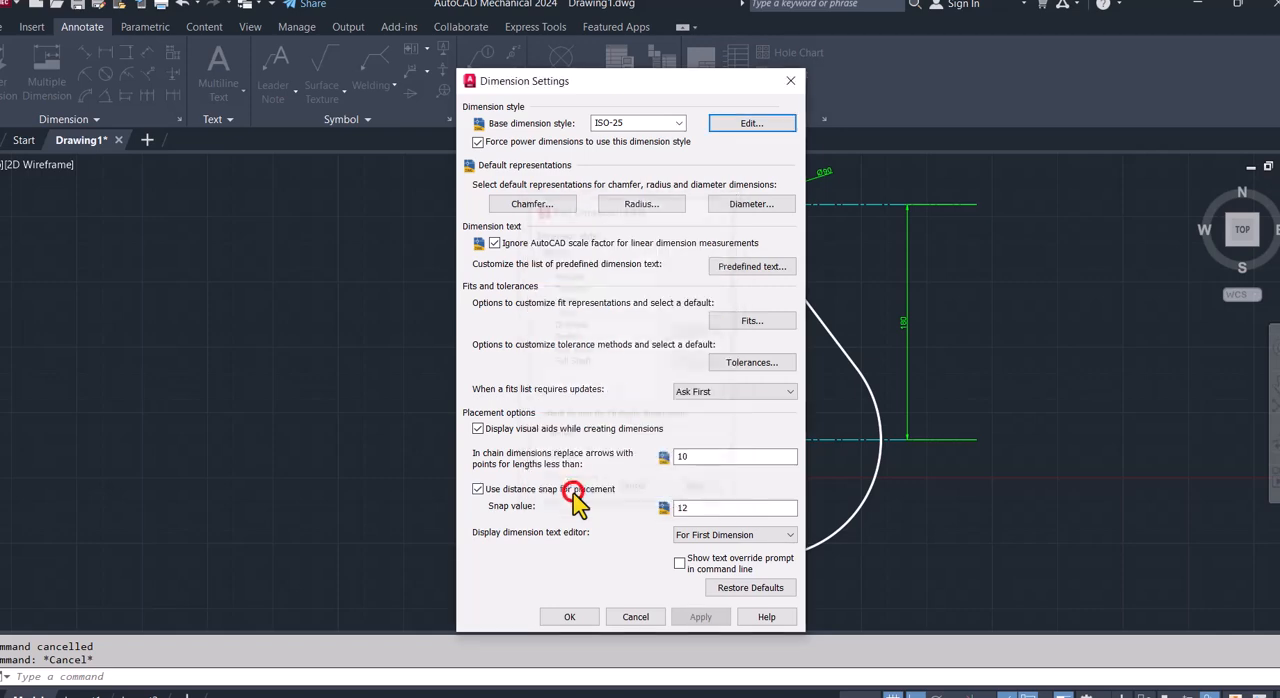
click(581, 617)
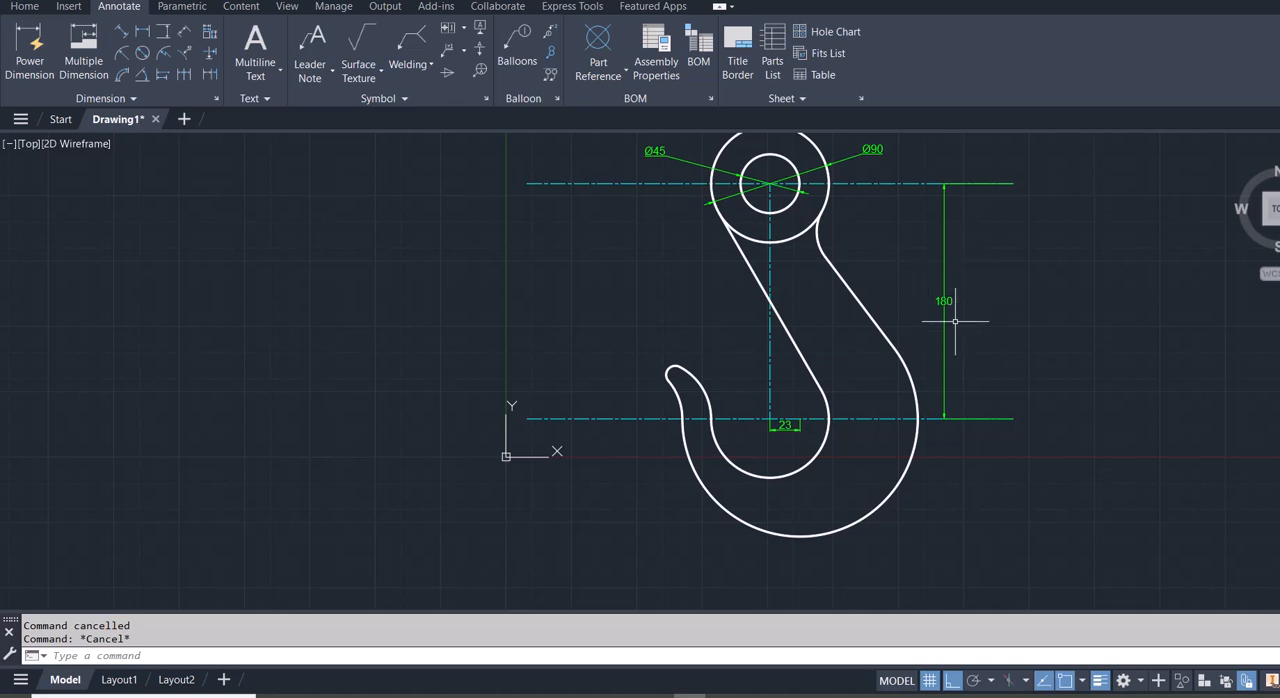
- Set the ISO-25 dimension style's vertical text placement to Outside
scroll(956, 309, up, 4)
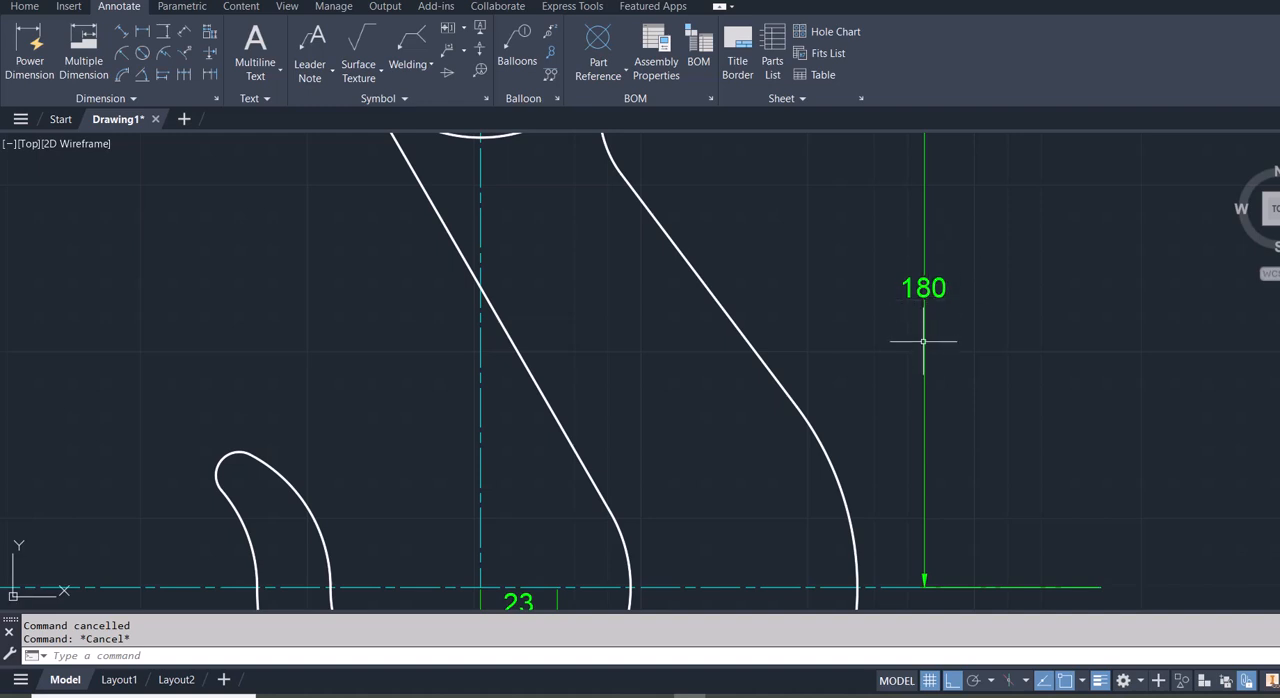
click(215, 98)
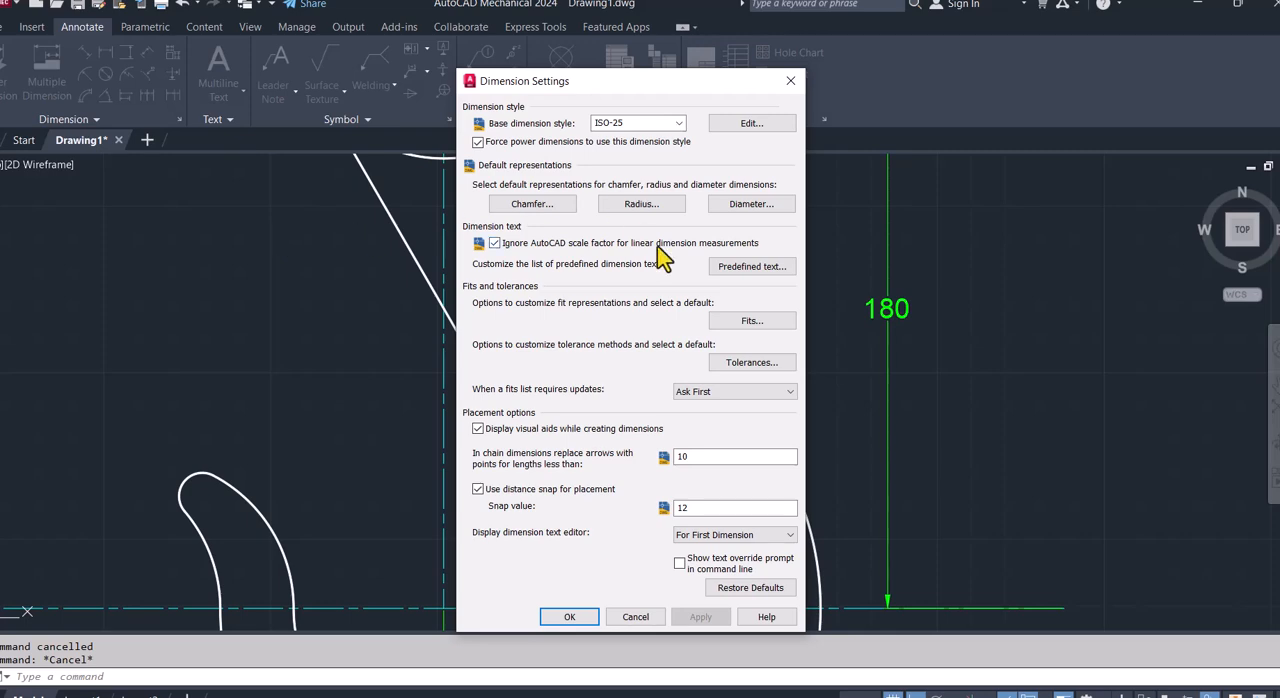
click(749, 127)
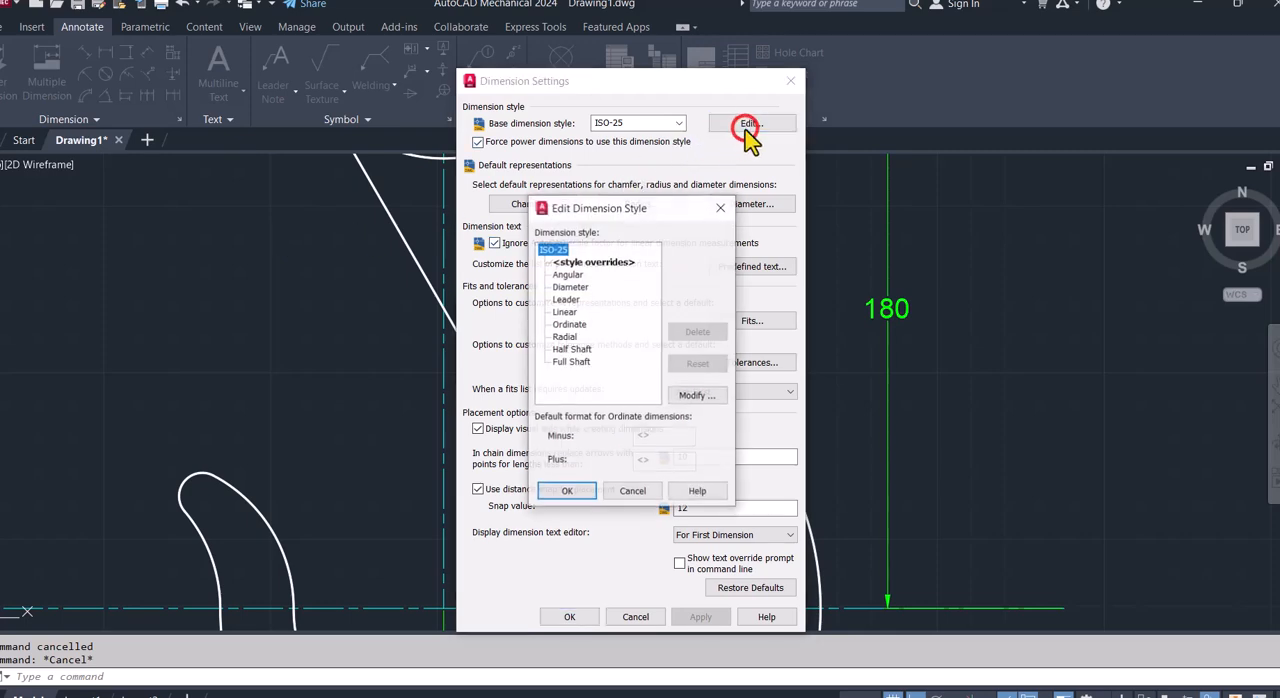
click(700, 395)
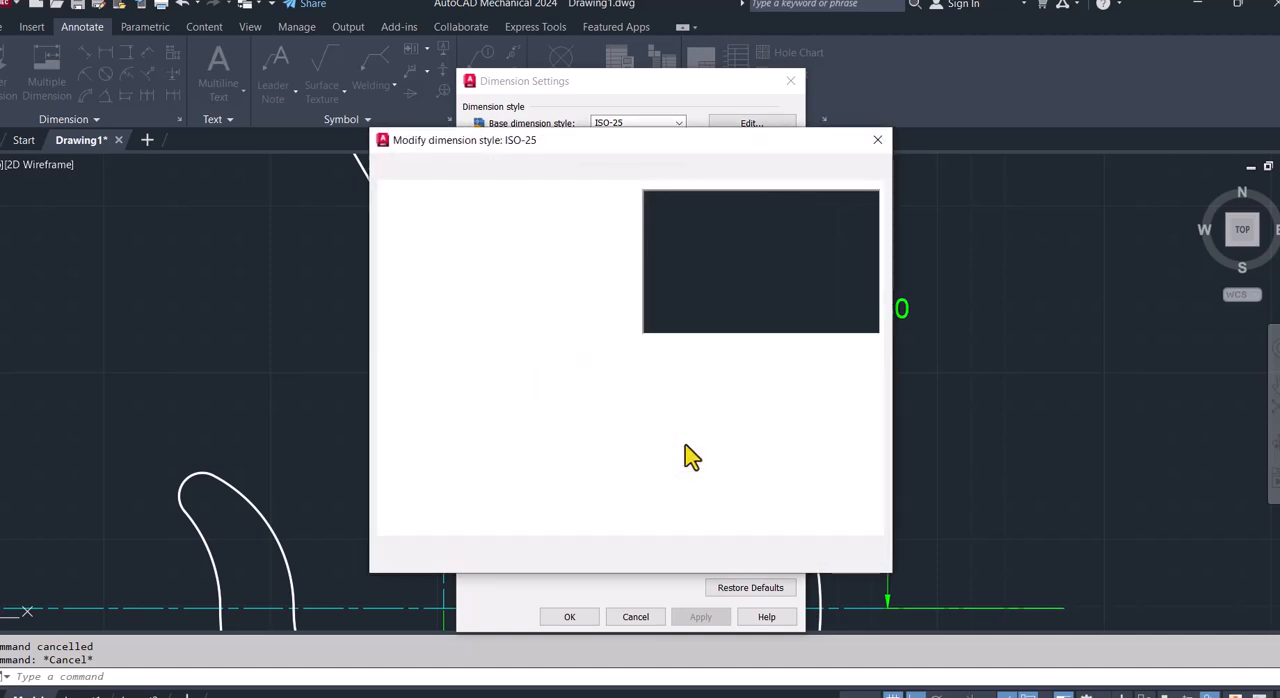
click(556, 396)
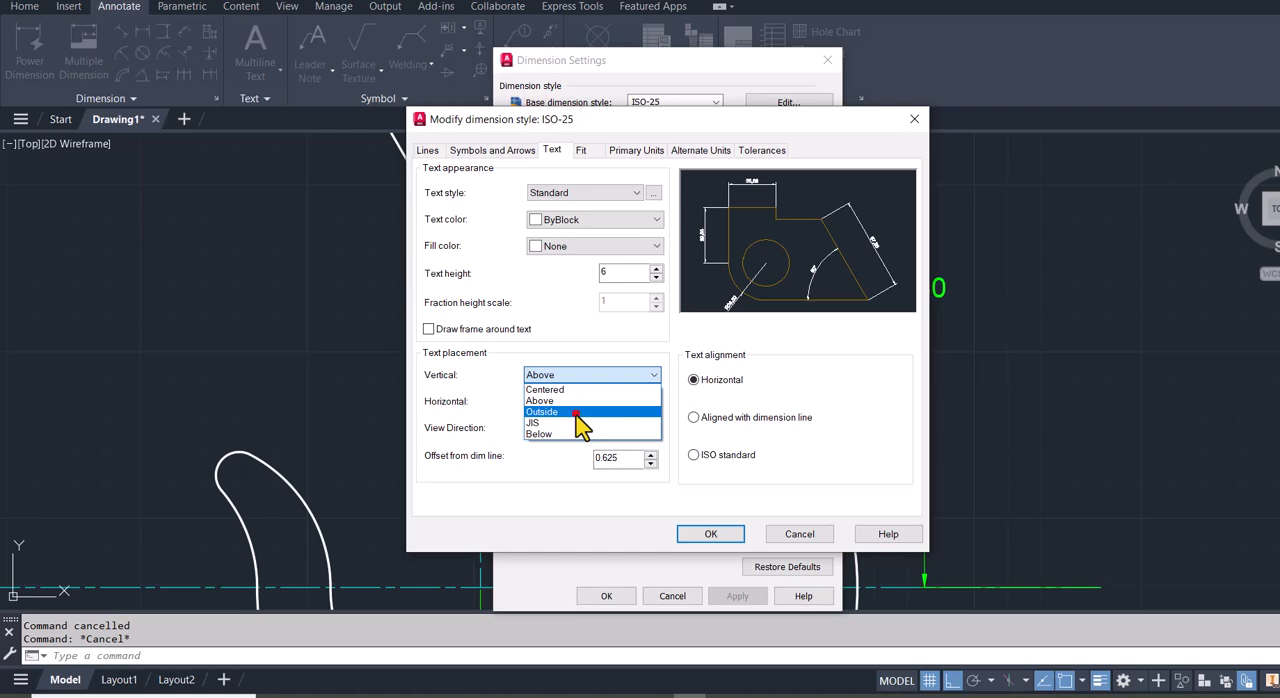
click(577, 412)
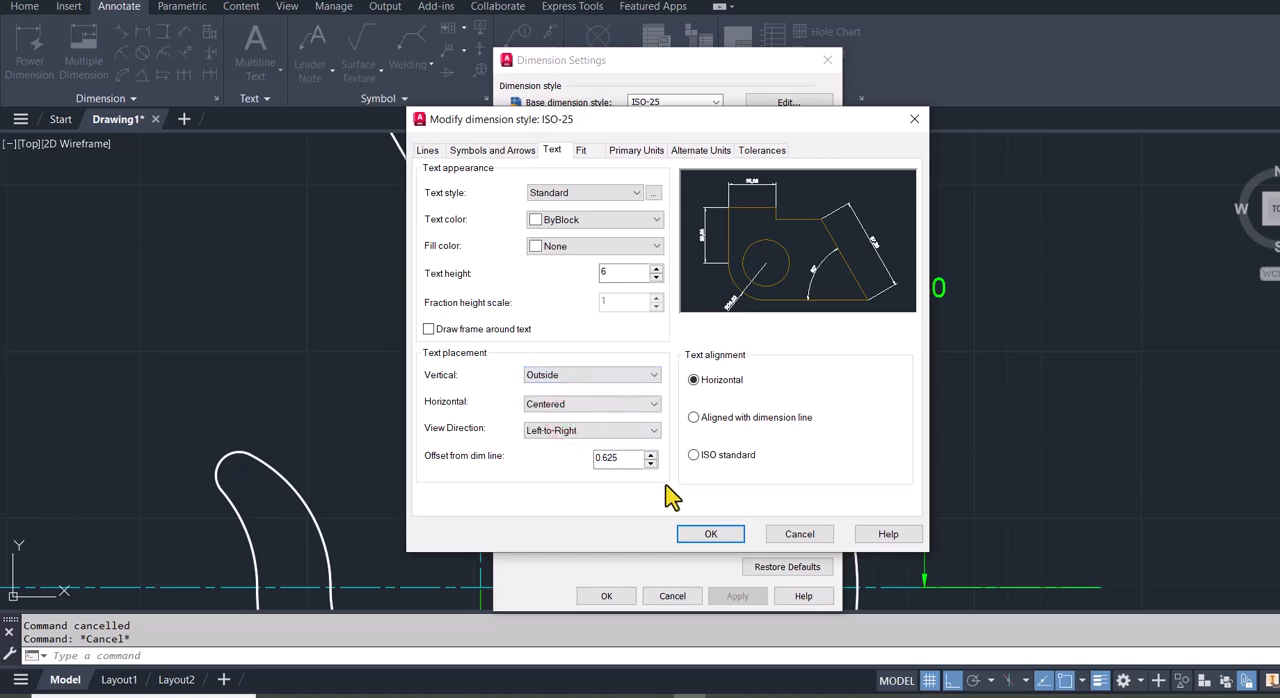
click(714, 533)
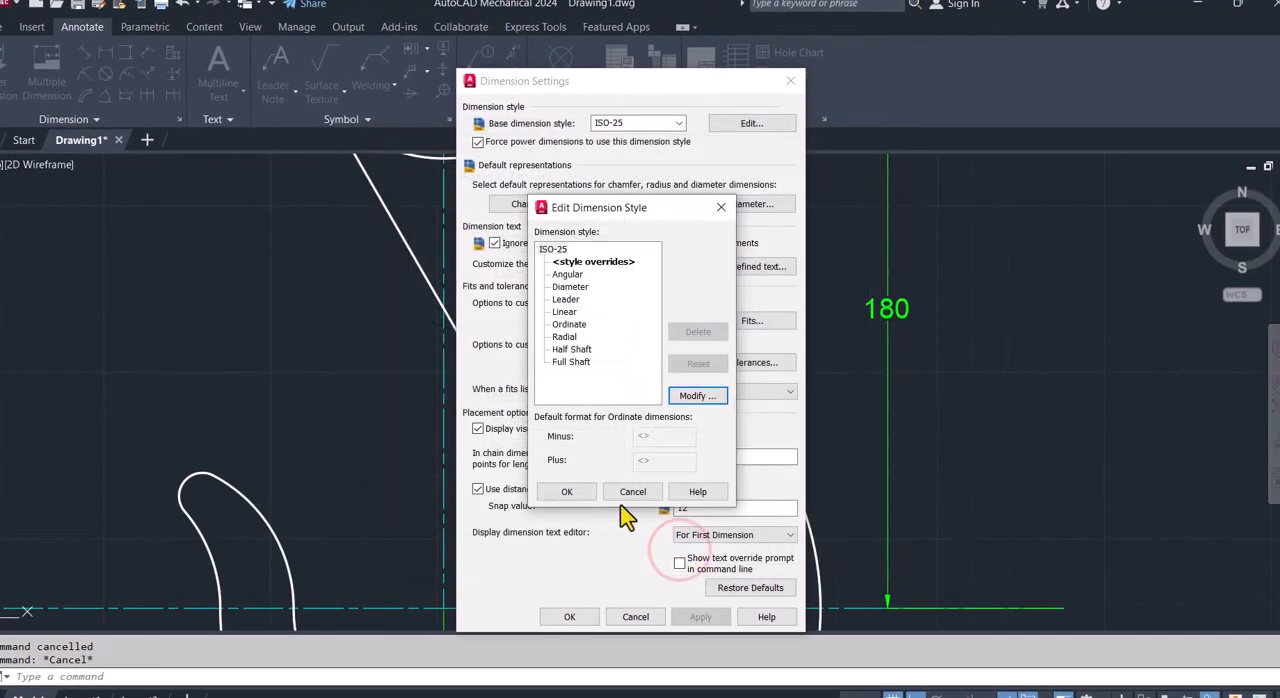
click(566, 491)
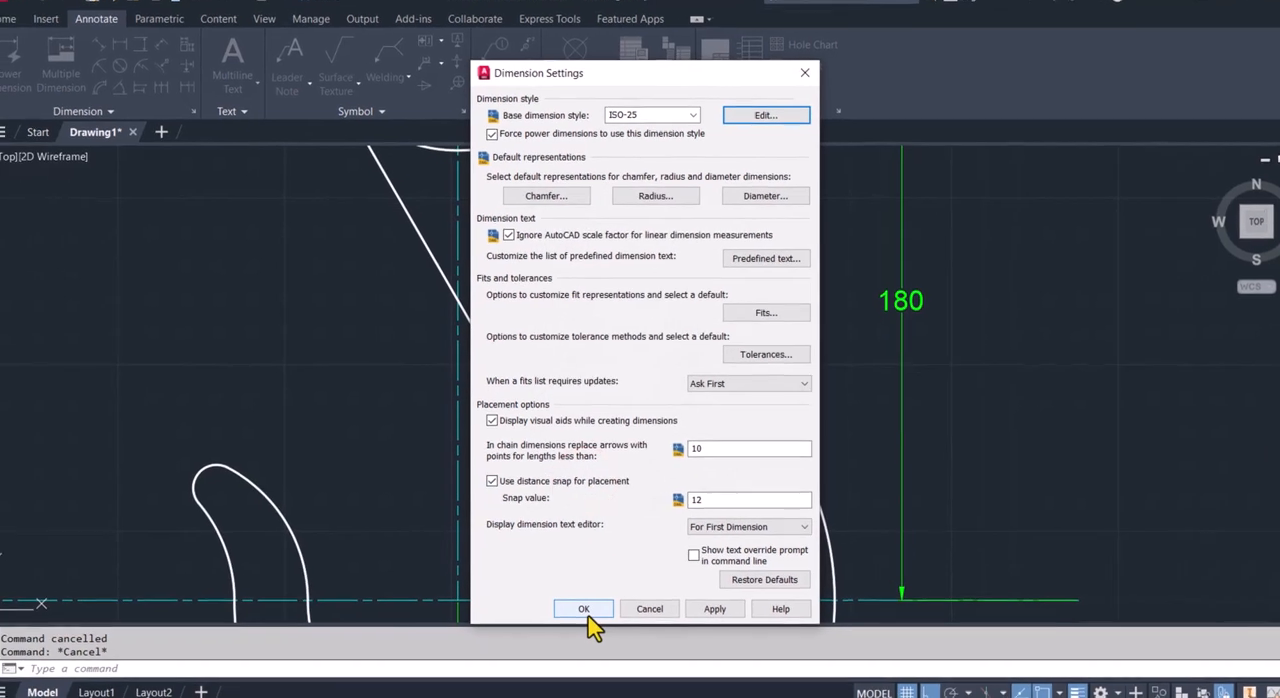
click(584, 612)
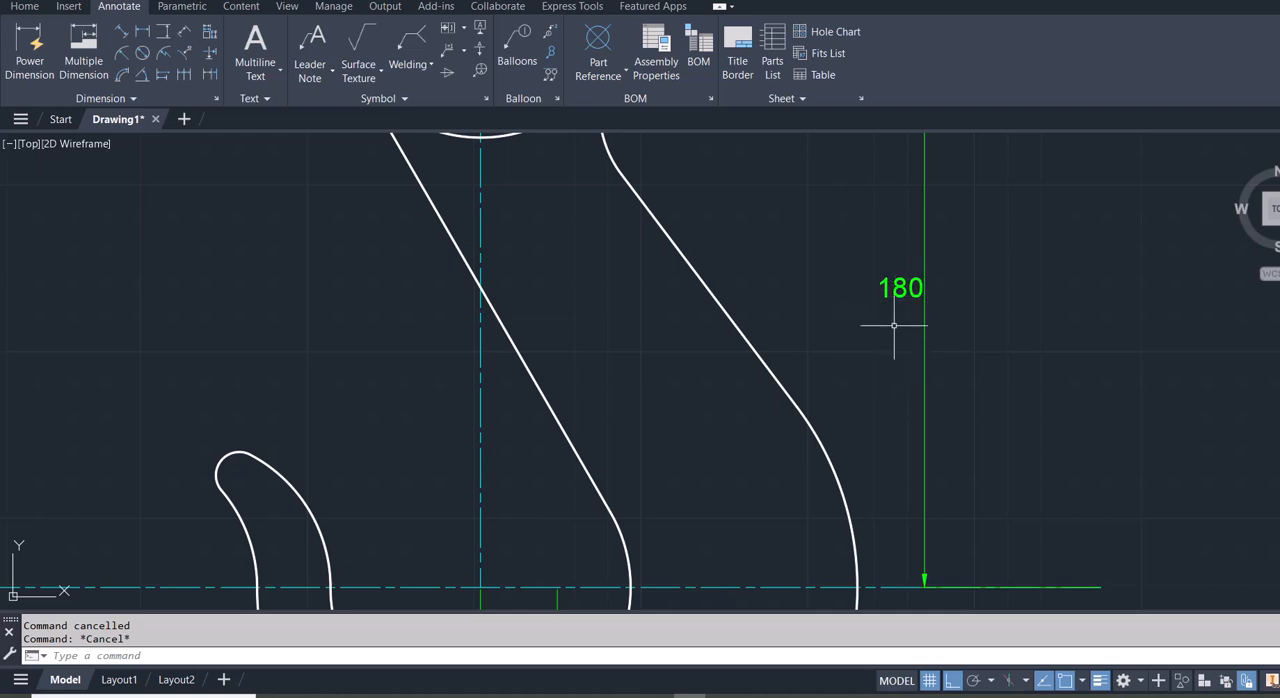
- Add radius dimensions to the hook's inner arc, with its text inside the hook opening, and to the large outer arc, with its text outside the lower-right edge
scroll(867, 277, down, 8)
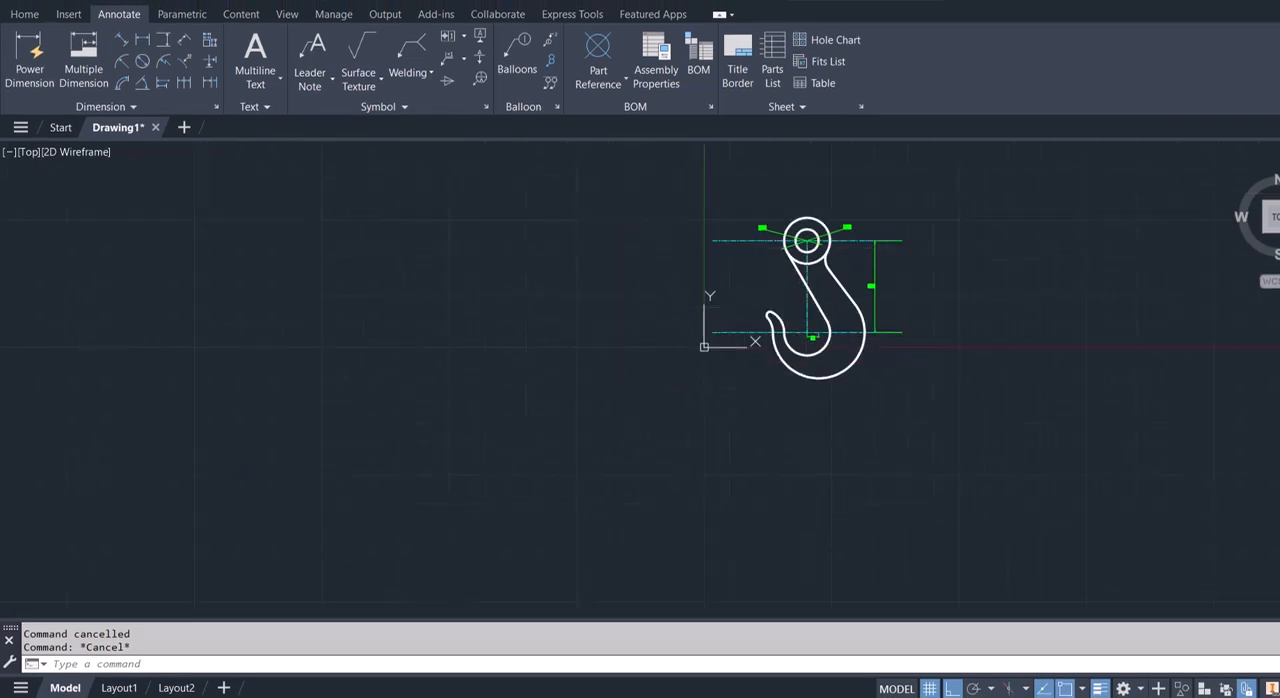
scroll(828, 318, up, 4)
click(122, 53)
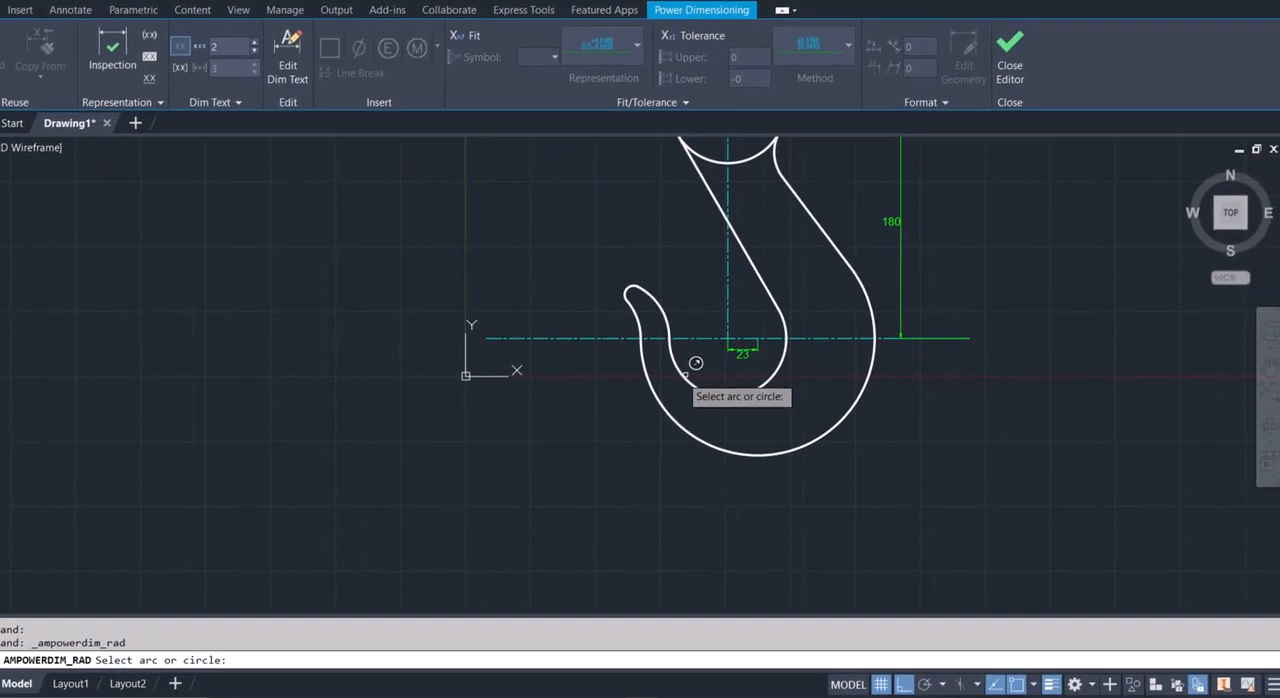
click(688, 372)
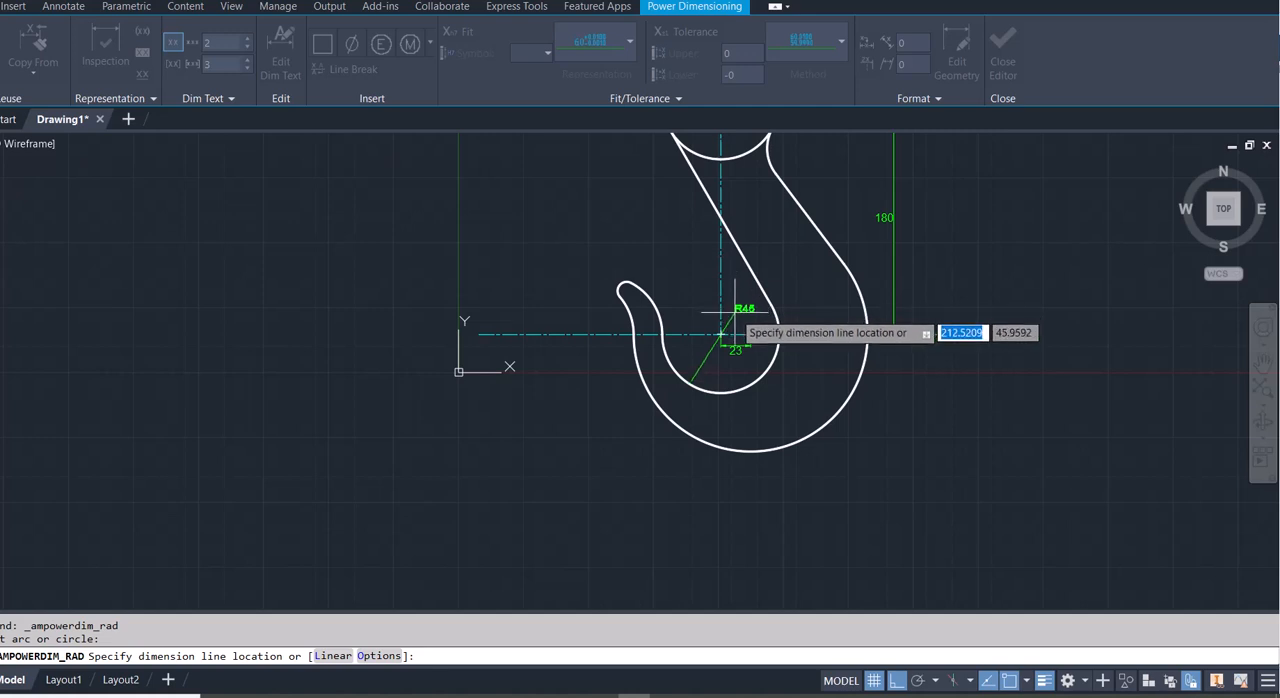
click(735, 344)
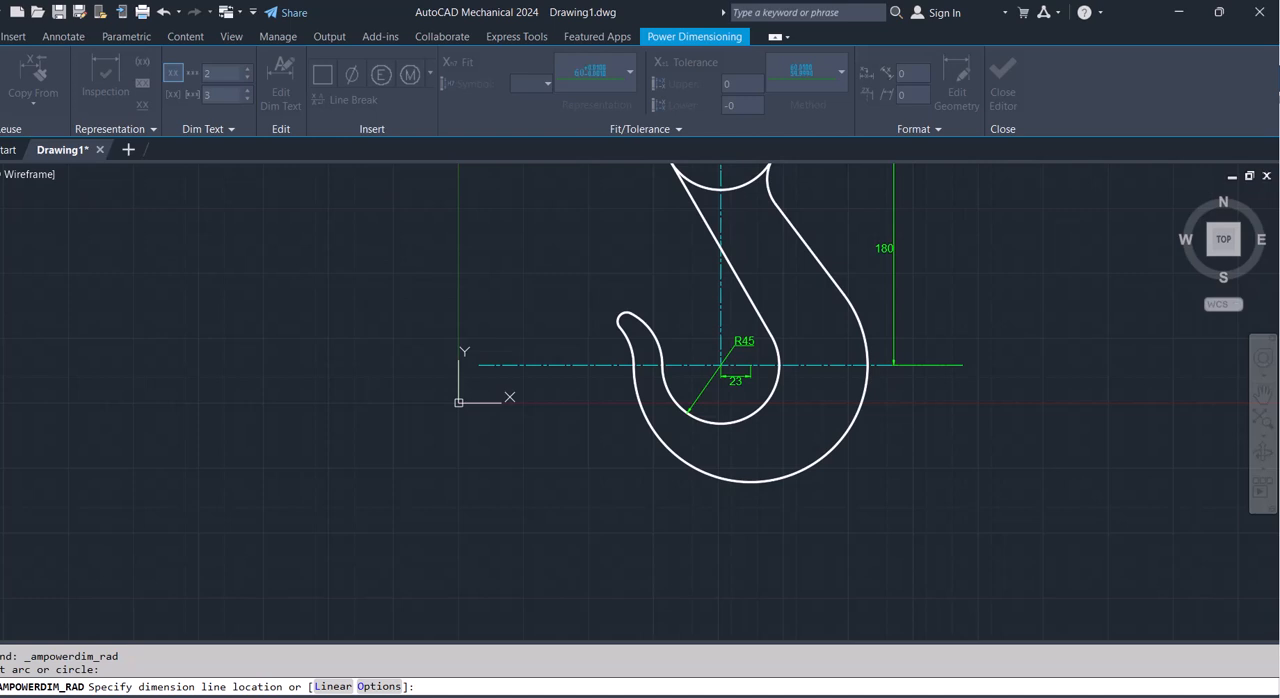
click(852, 552)
click(852, 522)
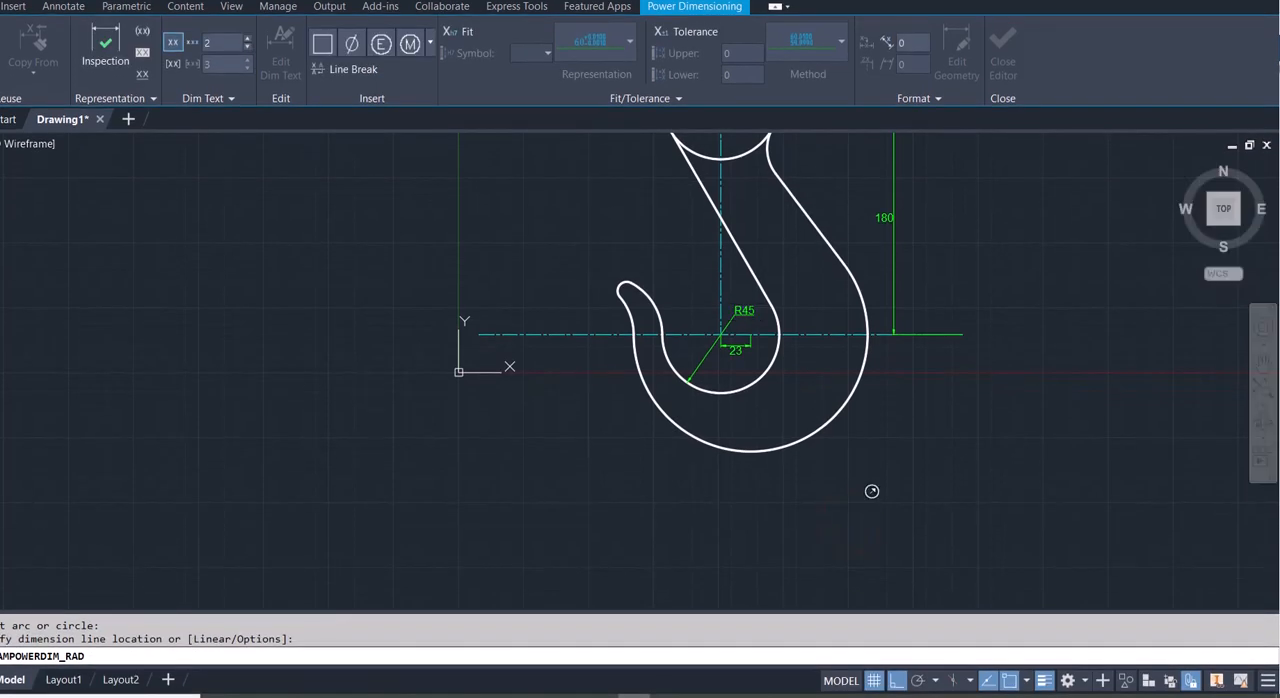
click(796, 439)
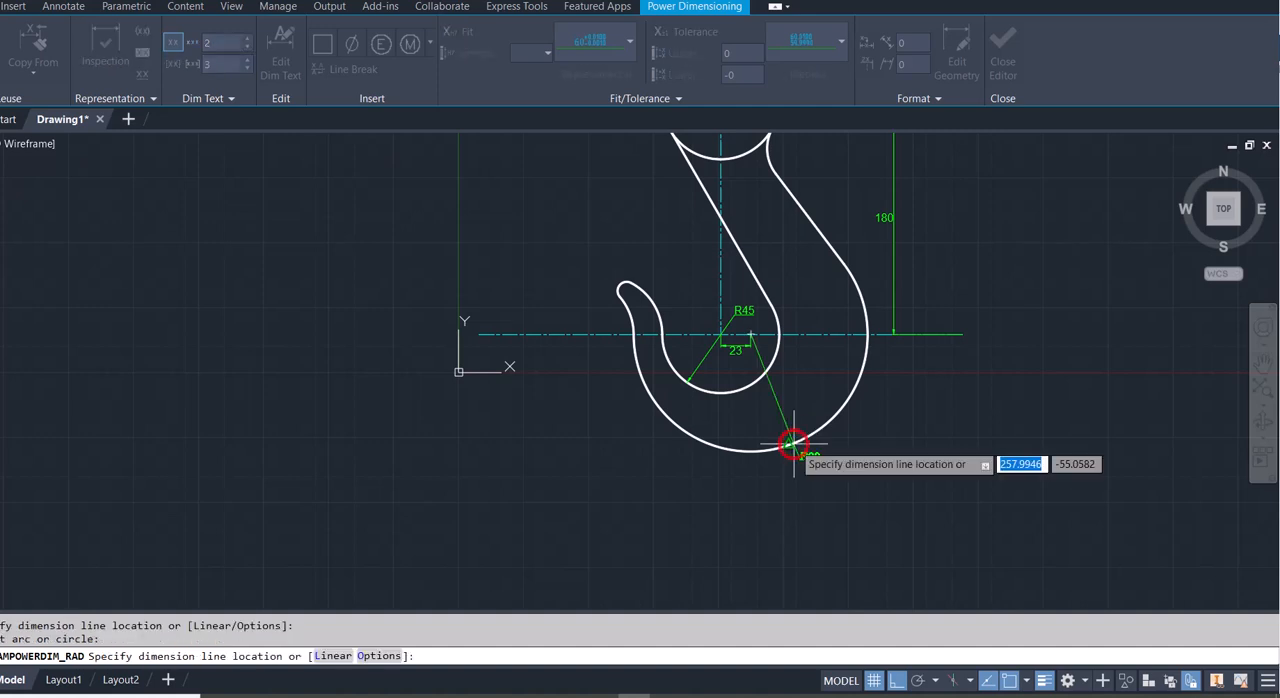
click(877, 451)
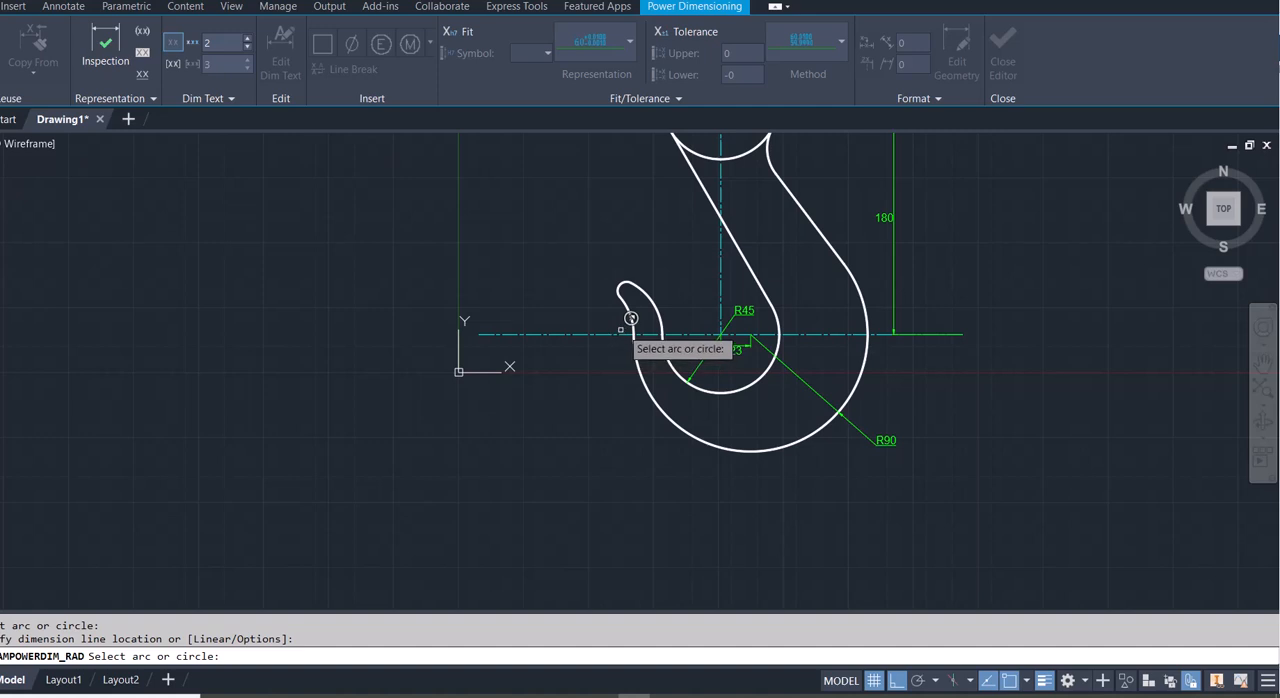
- Add radius dimensions to the inner and outer arcs leading up to the hook tip, placing both texts to the left of the hook
click(660, 309)
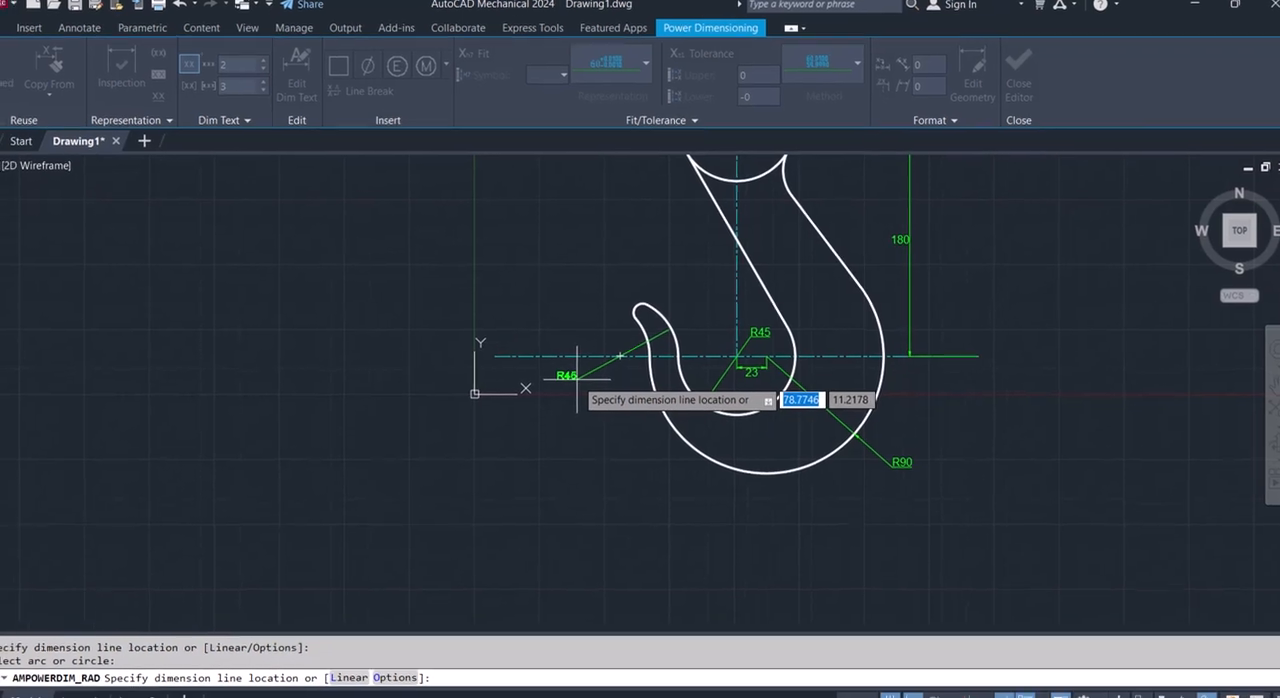
click(577, 380)
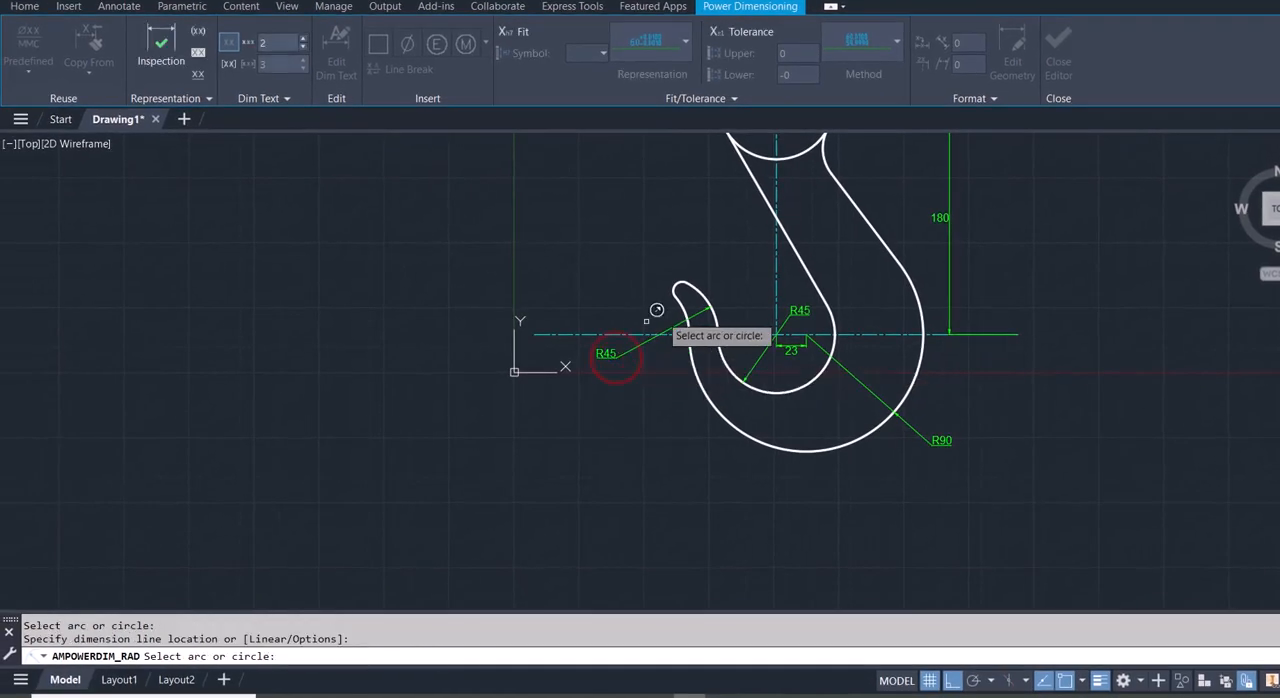
click(685, 309)
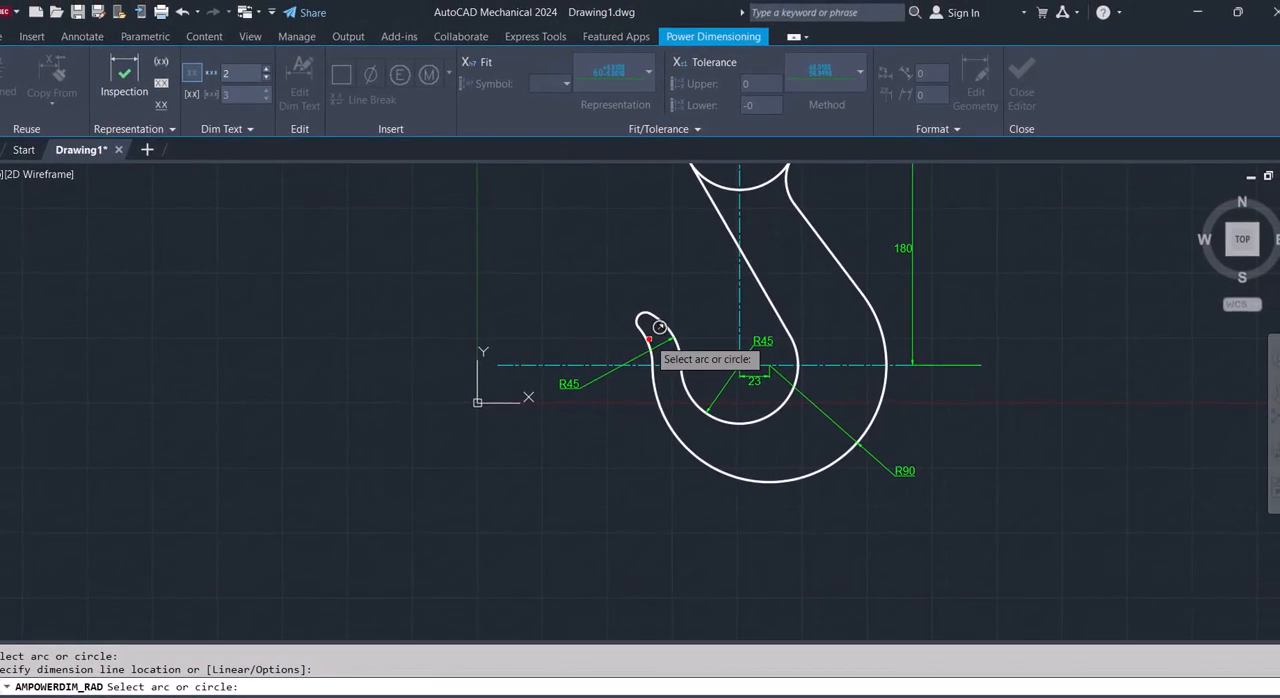
click(648, 340)
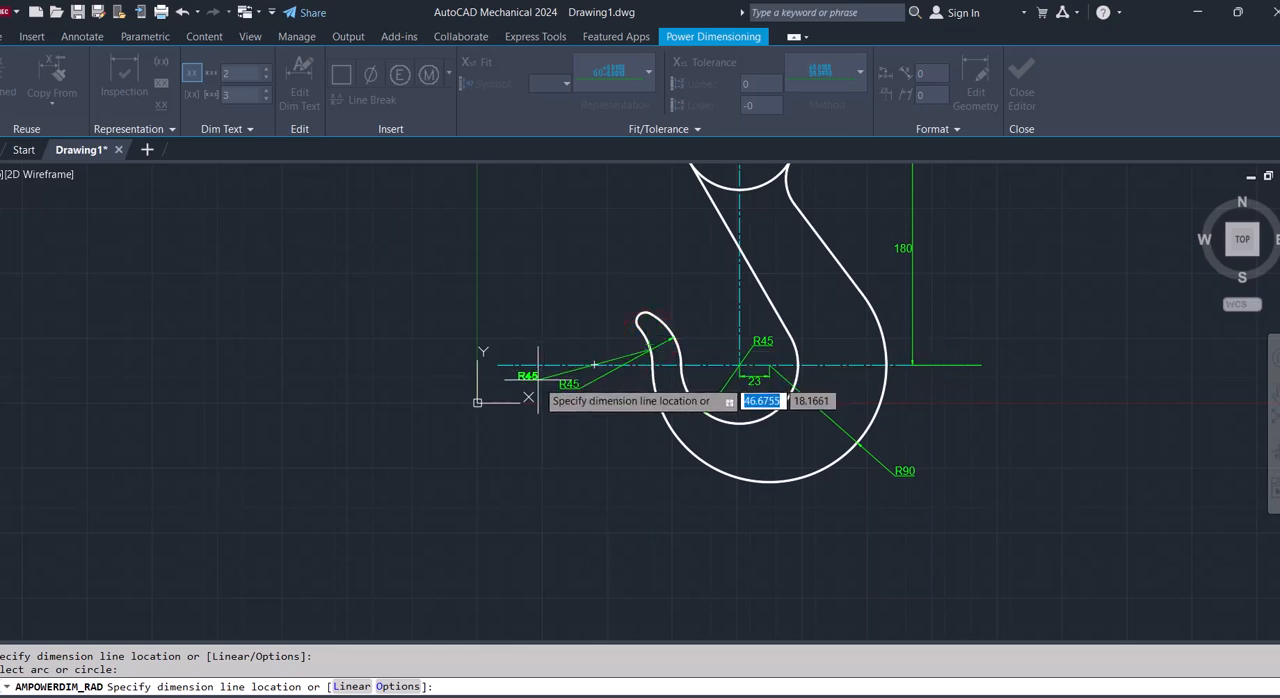
click(543, 379)
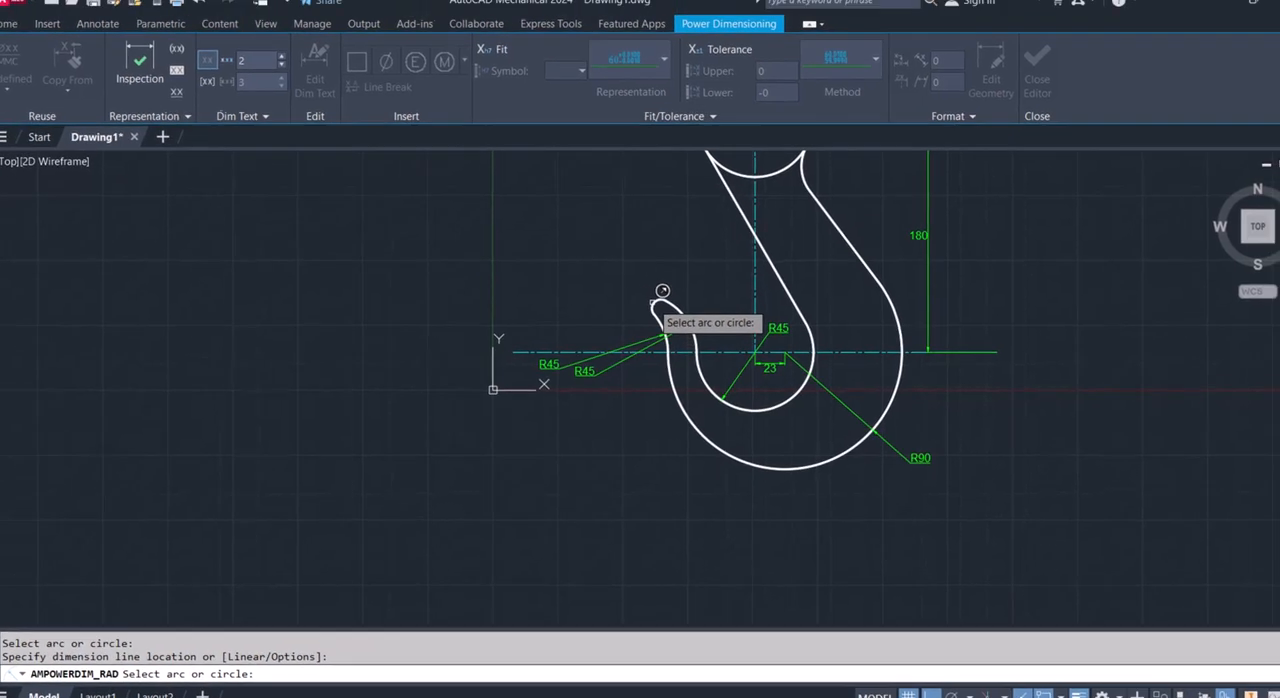
- Add a radius dimension to the small rounded hook tip, placing its text above and to the left of the tip
click(655, 302)
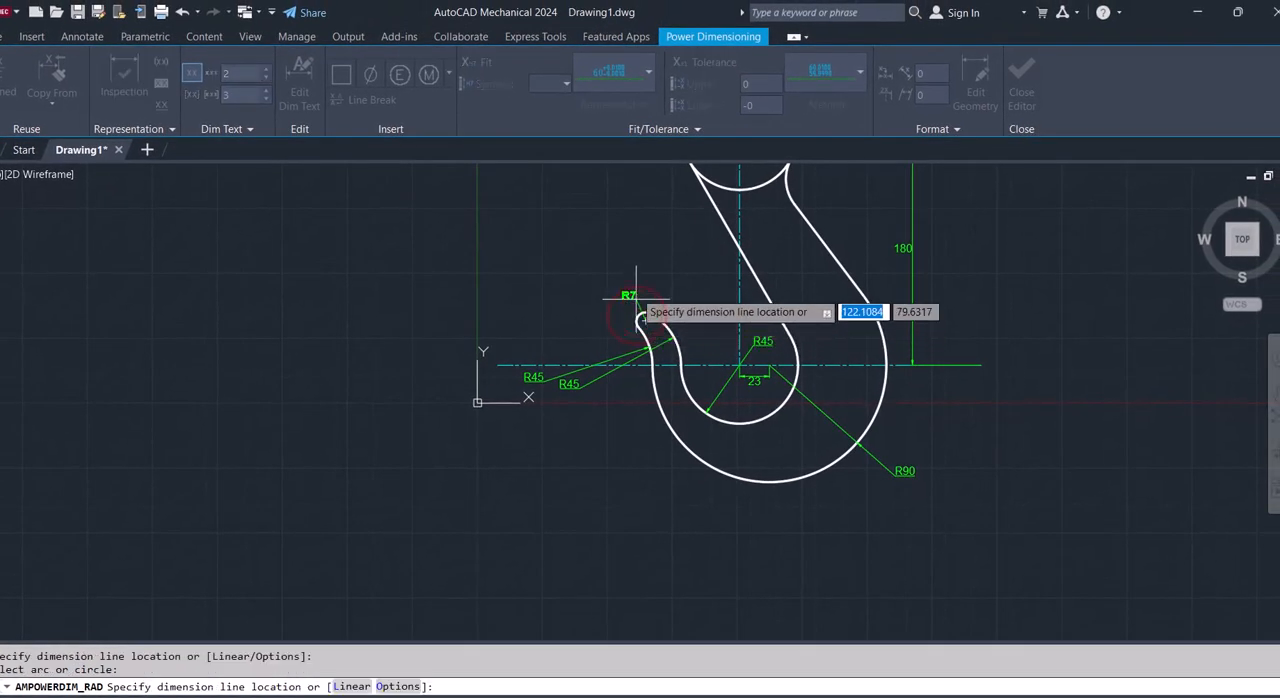
click(635, 291)
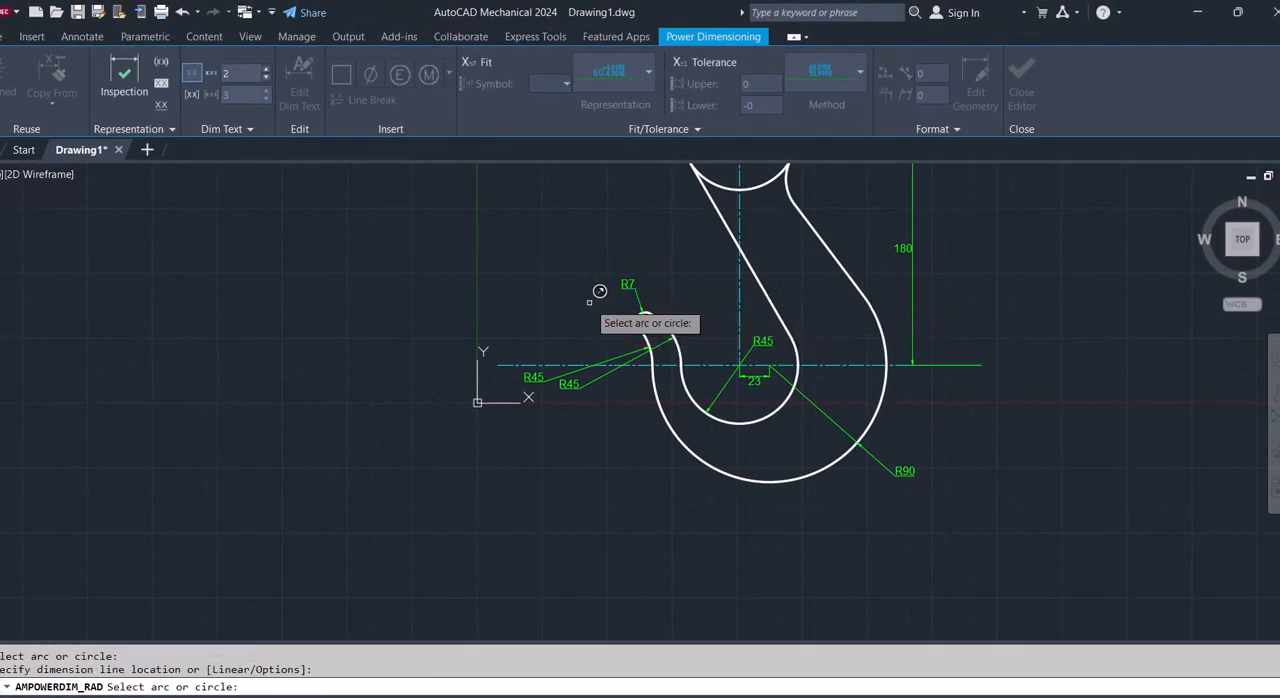
key(Escape)
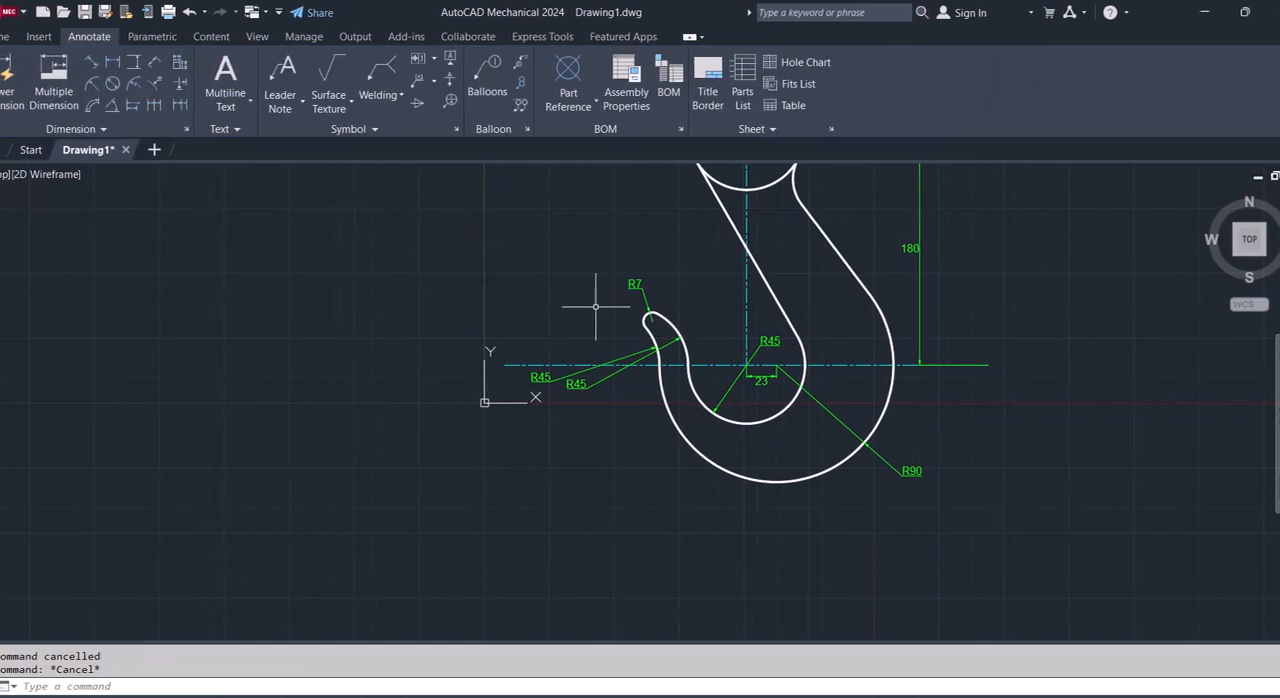
text(z)
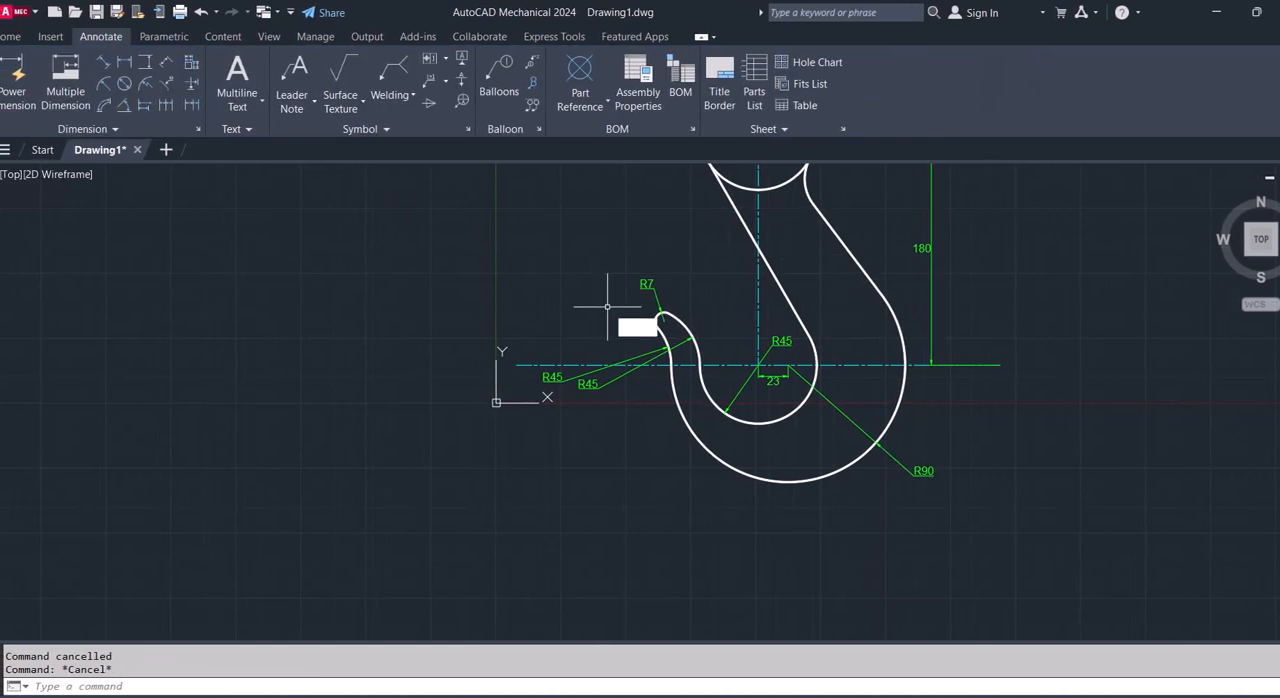
key(Return)
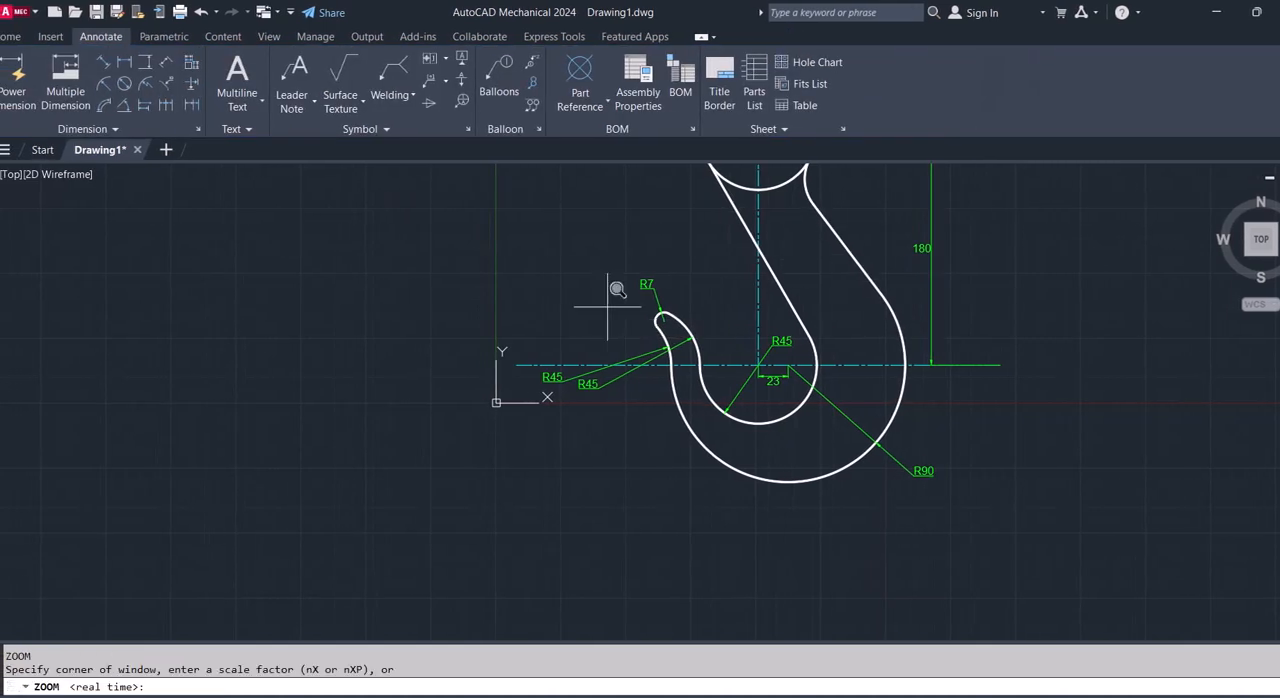
text(a)
key(Return)
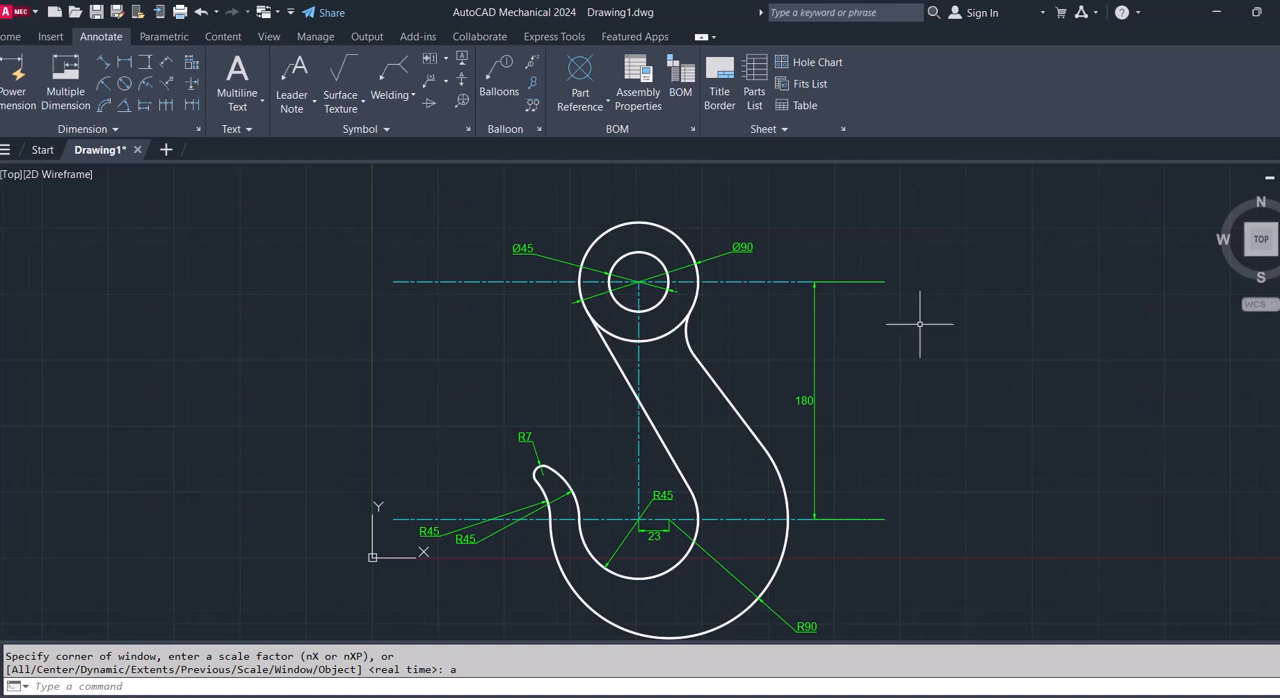